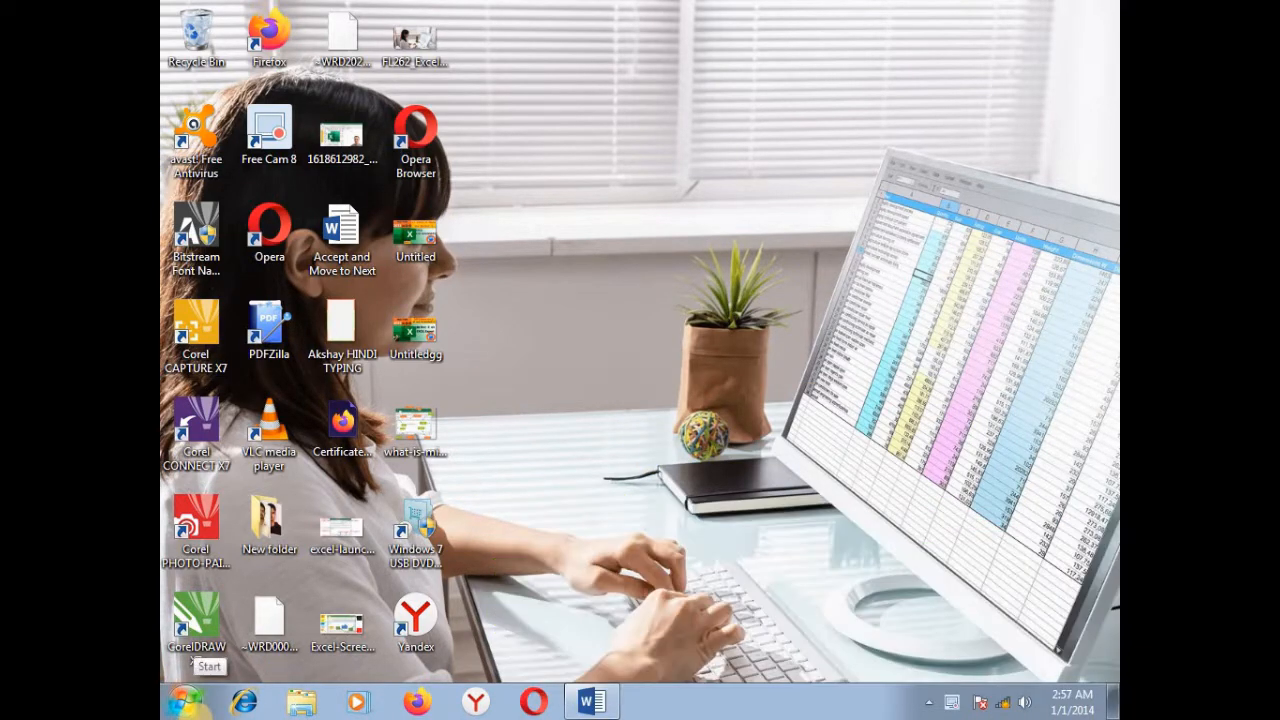
Step: Look through the installed programs list, including the contents of the Microsoft Office folder
{"action": "left_click", "coordinate": [190, 703]}
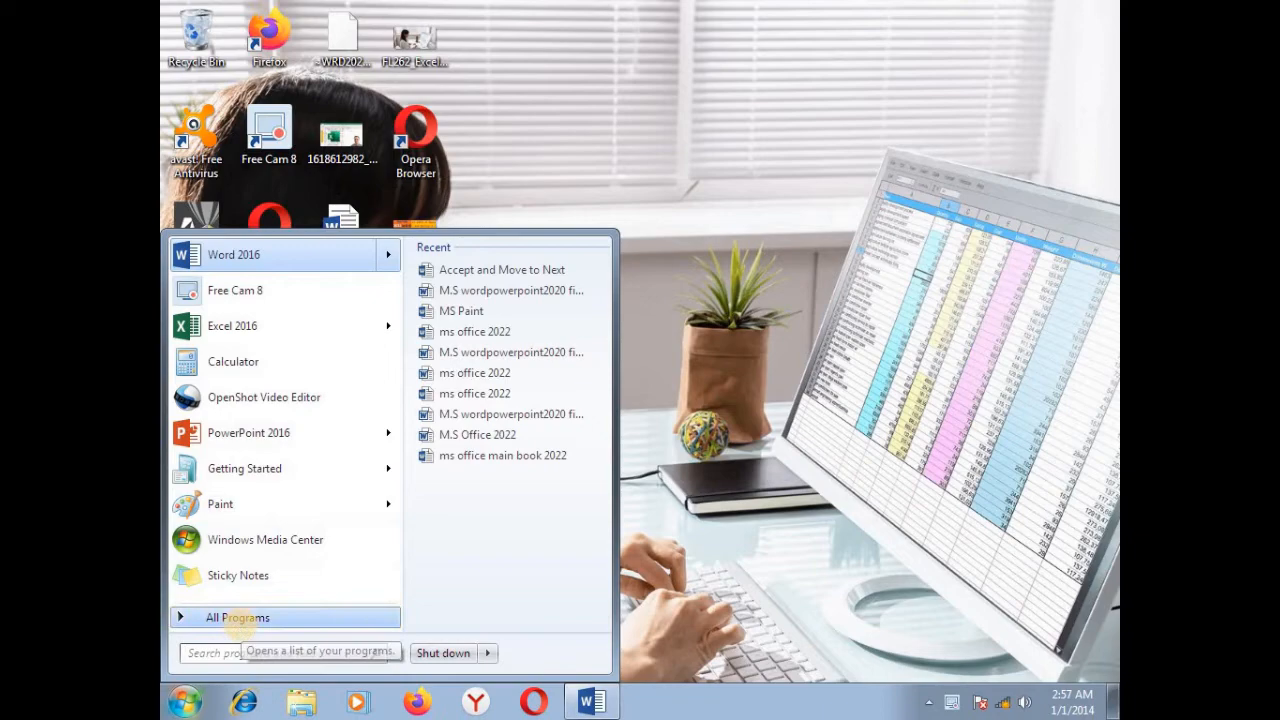
{"action": "left_click", "coordinate": [236, 617]}
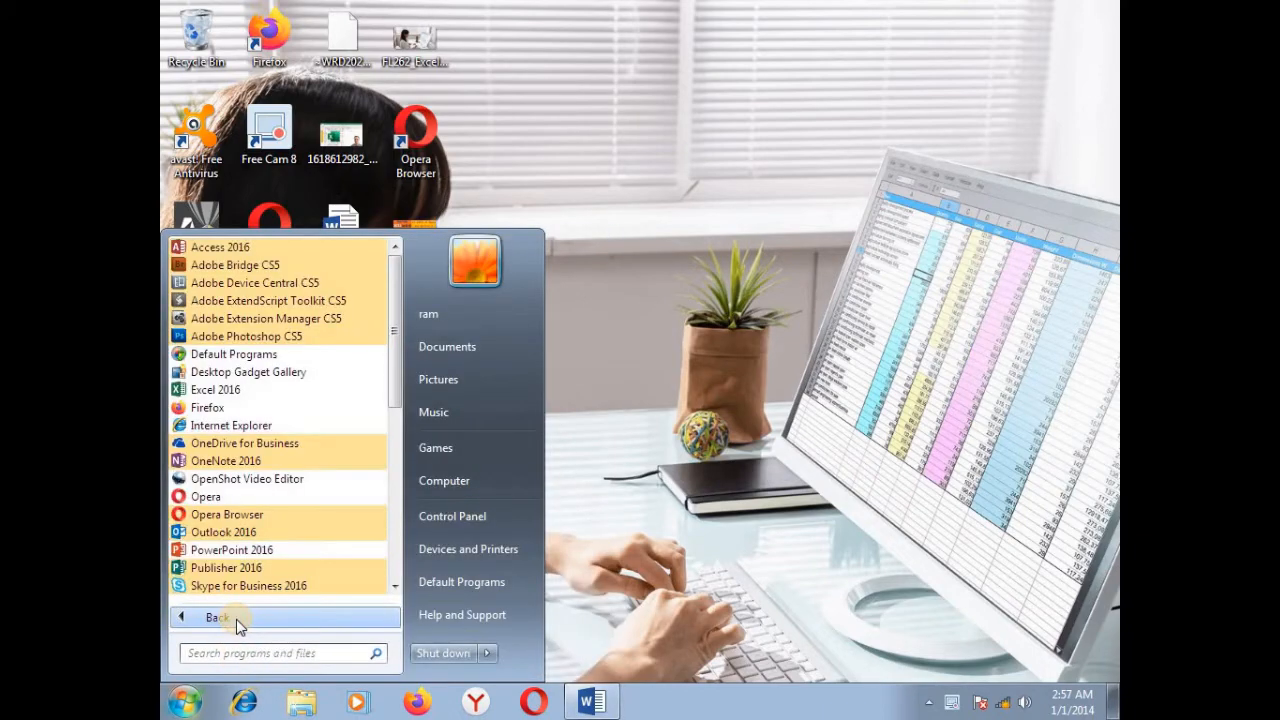
{"action": "scroll", "coordinate": [395, 420], "scroll_direction": "down", "scroll_amount": 2}
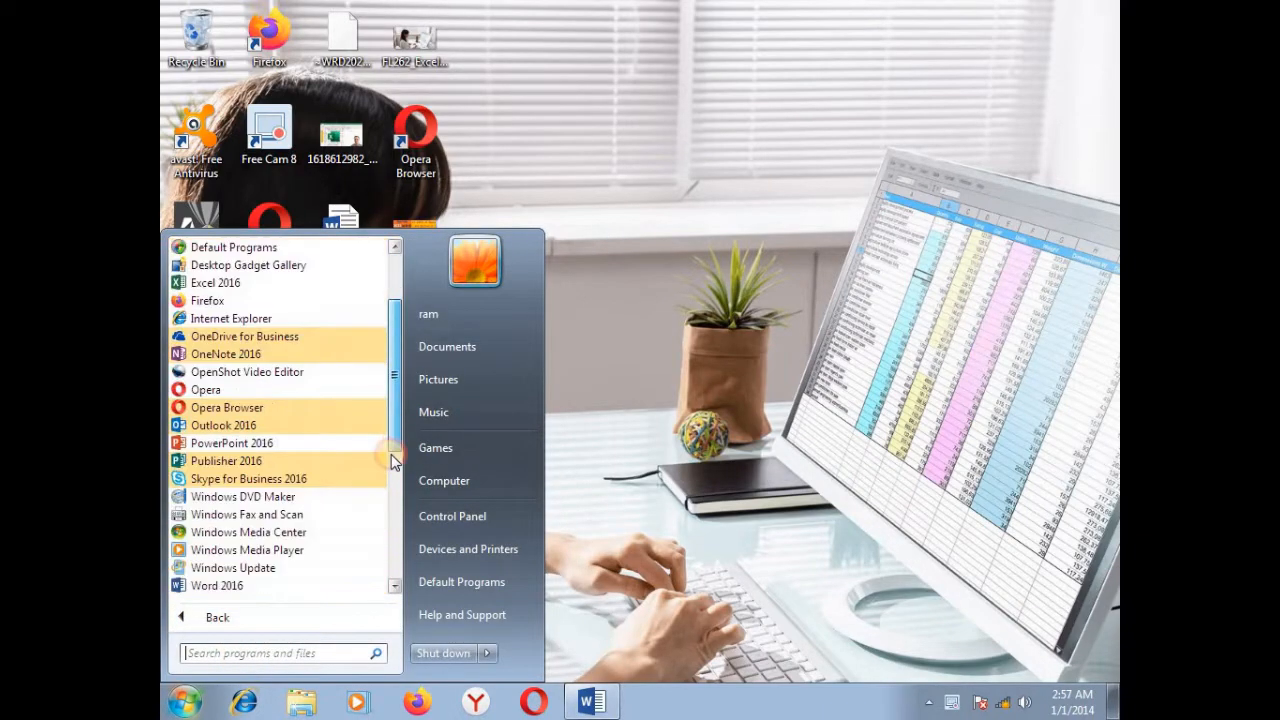
{"action": "scroll", "coordinate": [393, 462], "scroll_direction": "down", "scroll_amount": 5}
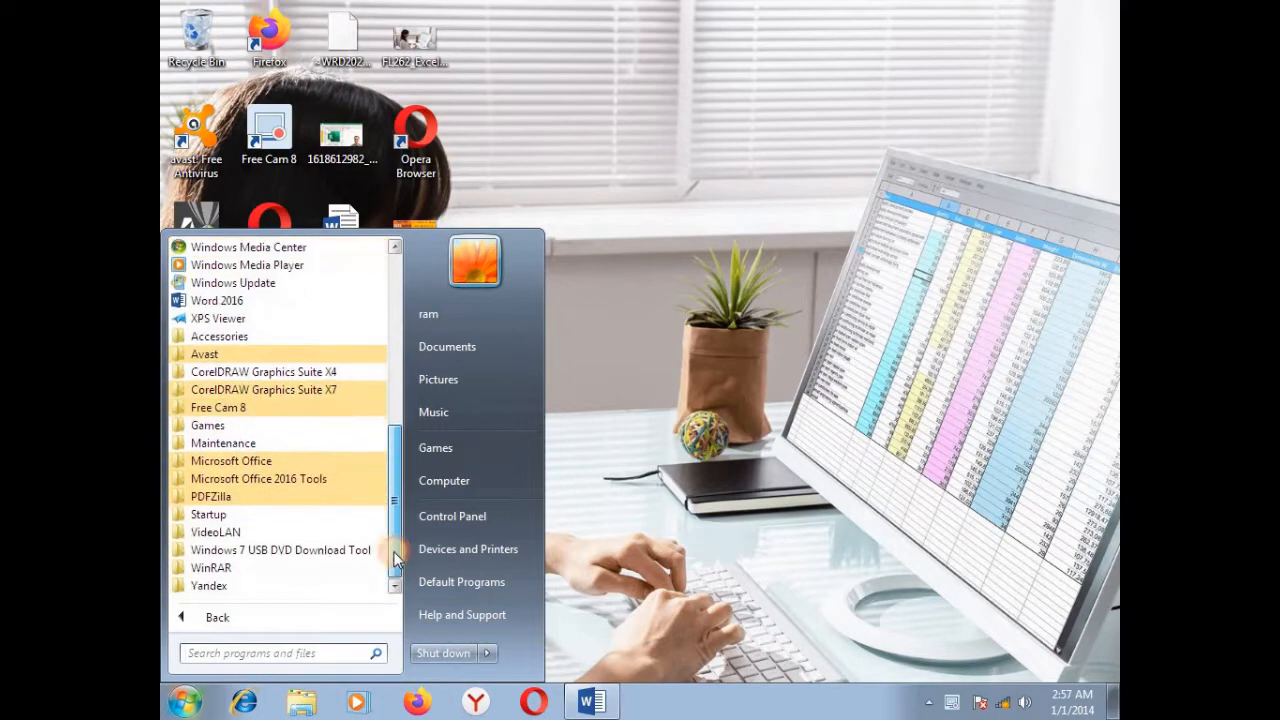
{"action": "left_click", "coordinate": [252, 462]}
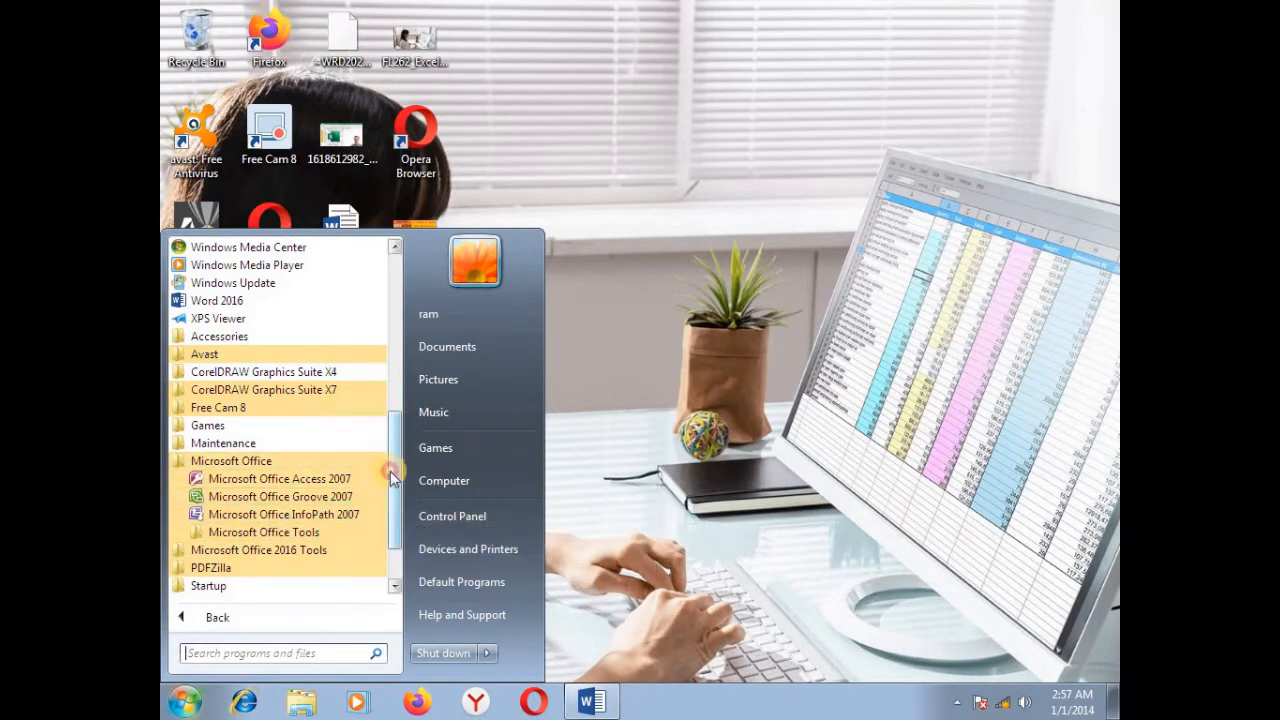
{"action": "left_click_drag", "start_coordinate": [391, 473], "coordinate": [493, 147]}
{"action": "left_click", "coordinate": [579, 333]}
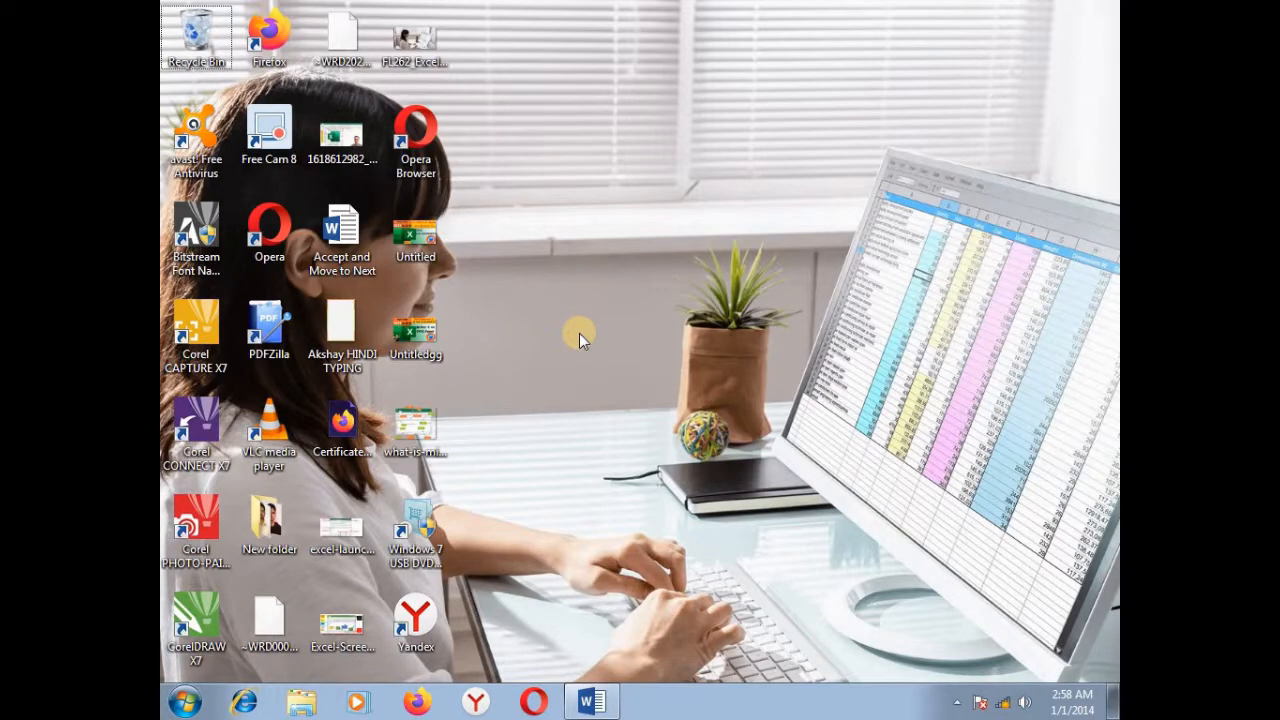
Step: Launch Word from the desktop by running the winword command, and maximize its window
{"action": "key", "text": "super+r"}
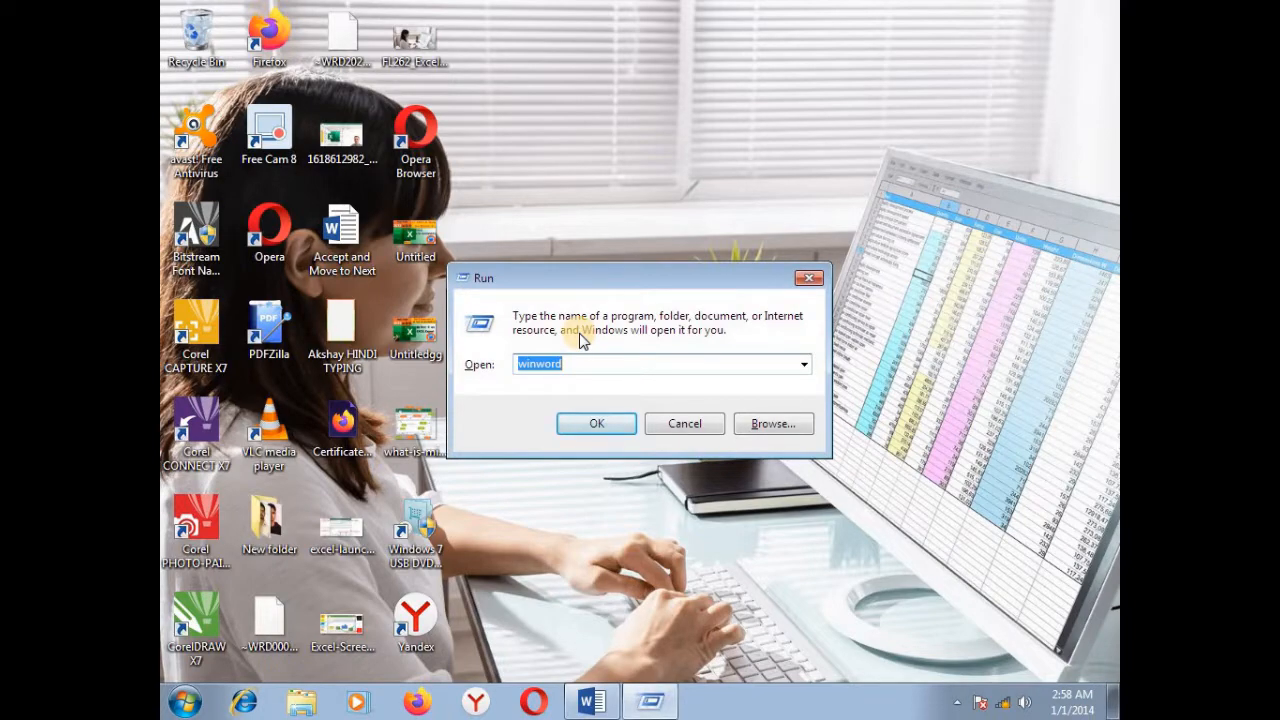
{"action": "left_click", "coordinate": [572, 362]}
{"action": "left_click", "coordinate": [600, 424]}
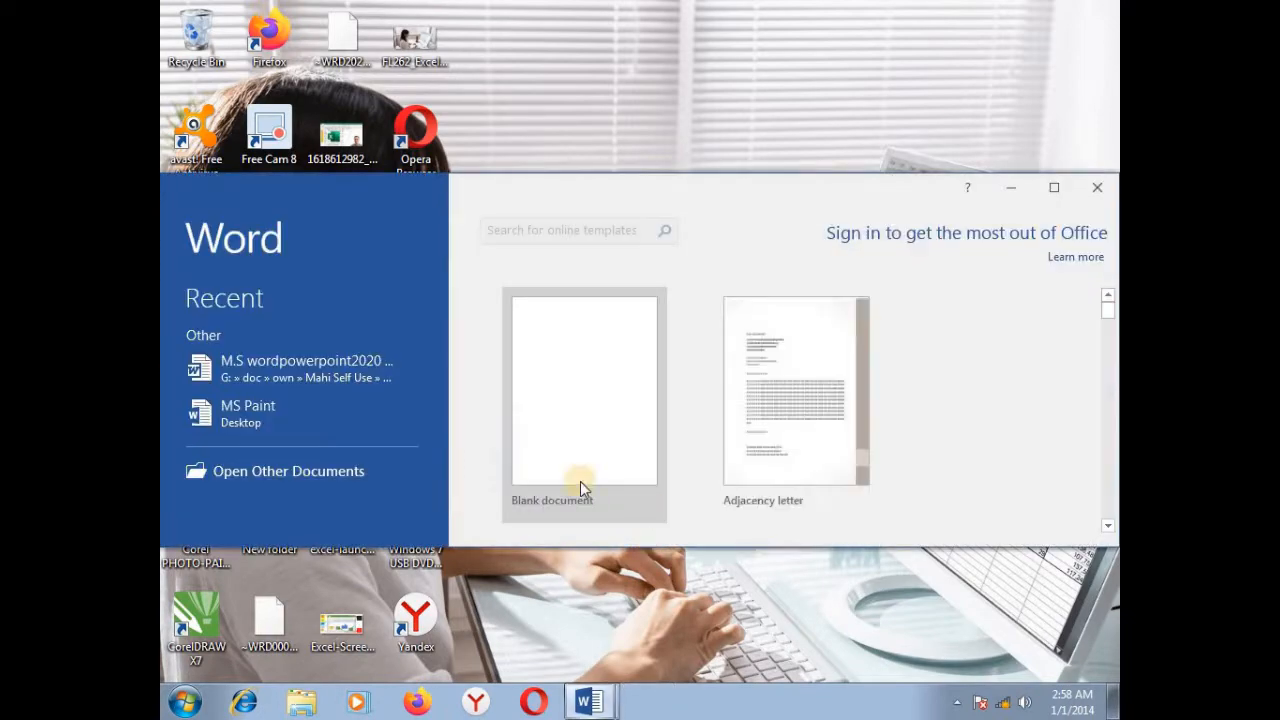
{"action": "left_click", "coordinate": [1054, 187]}
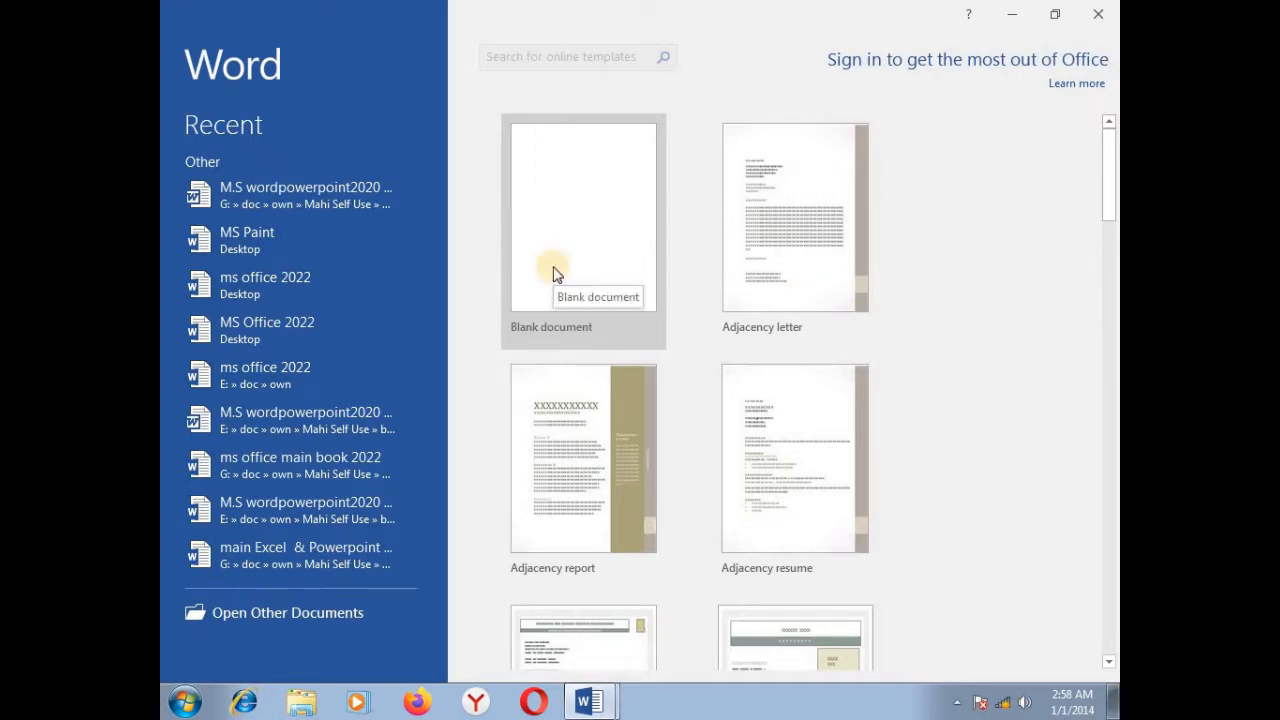
Step: Look over the available templates and create a new blank document
{"action": "left_click", "coordinate": [1112, 282]}
{"action": "left_click_drag", "start_coordinate": [1115, 282], "coordinate": [1110, 129]}
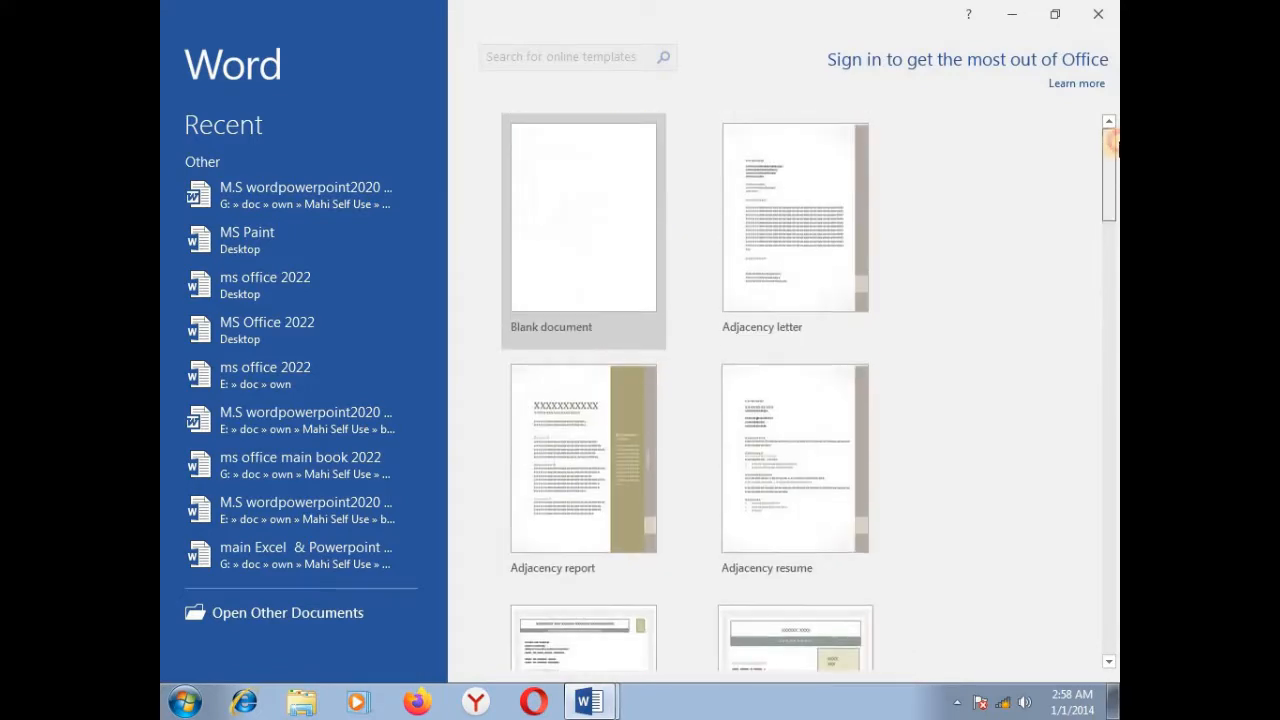
{"action": "left_click", "coordinate": [600, 222]}
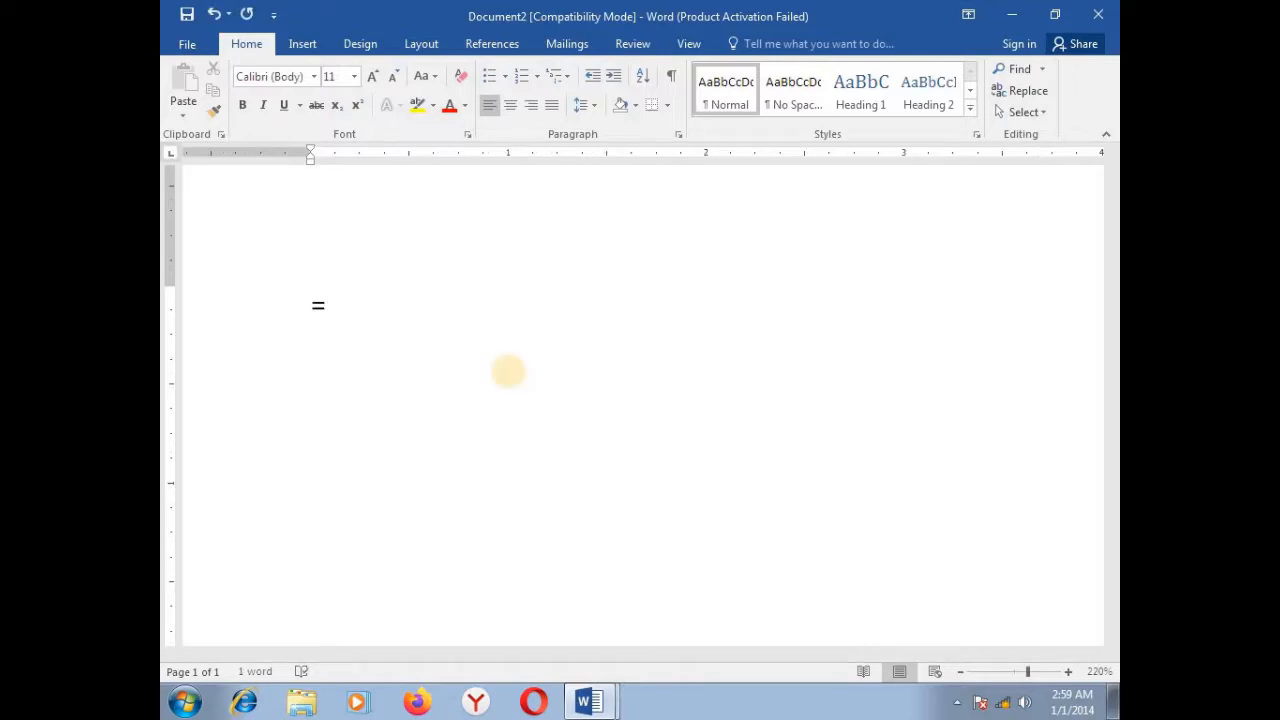
Step: Fill the document with sample text using =rand(), add three more paragraphs below with =rand(3), and review the generated text
{"action": "type", "text": "rand()"}
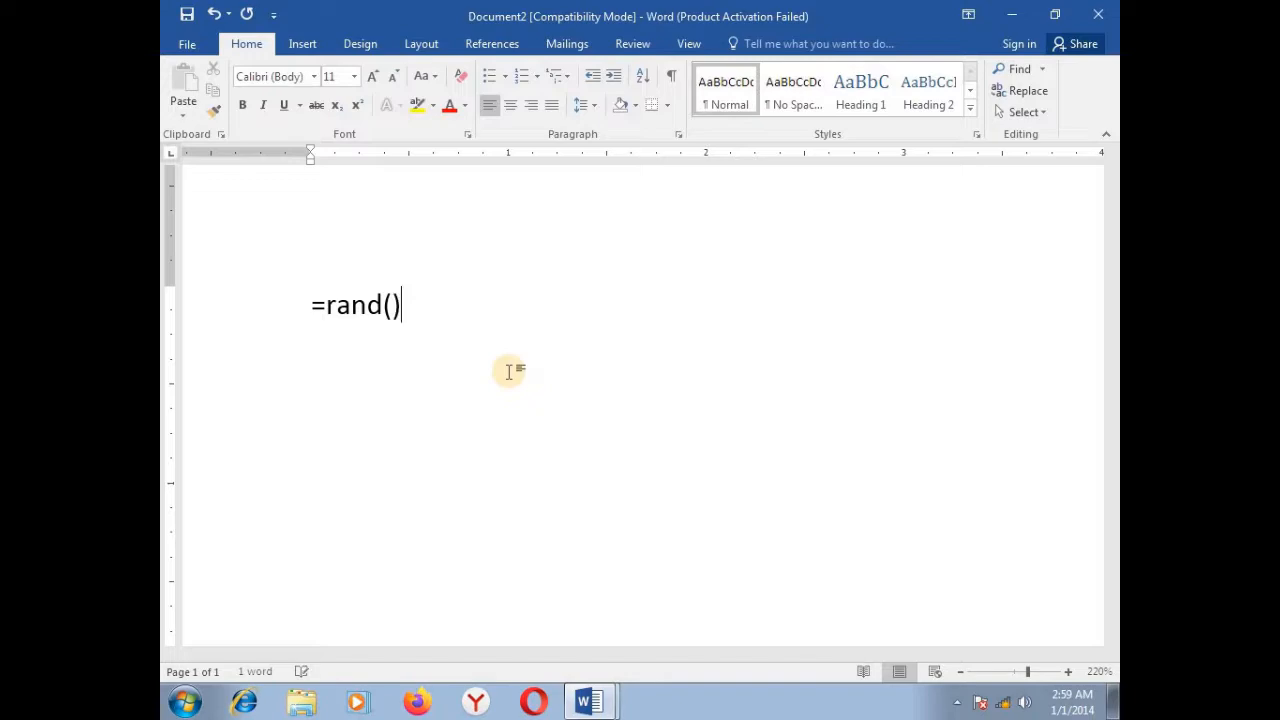
{"action": "key", "text": "Return"}
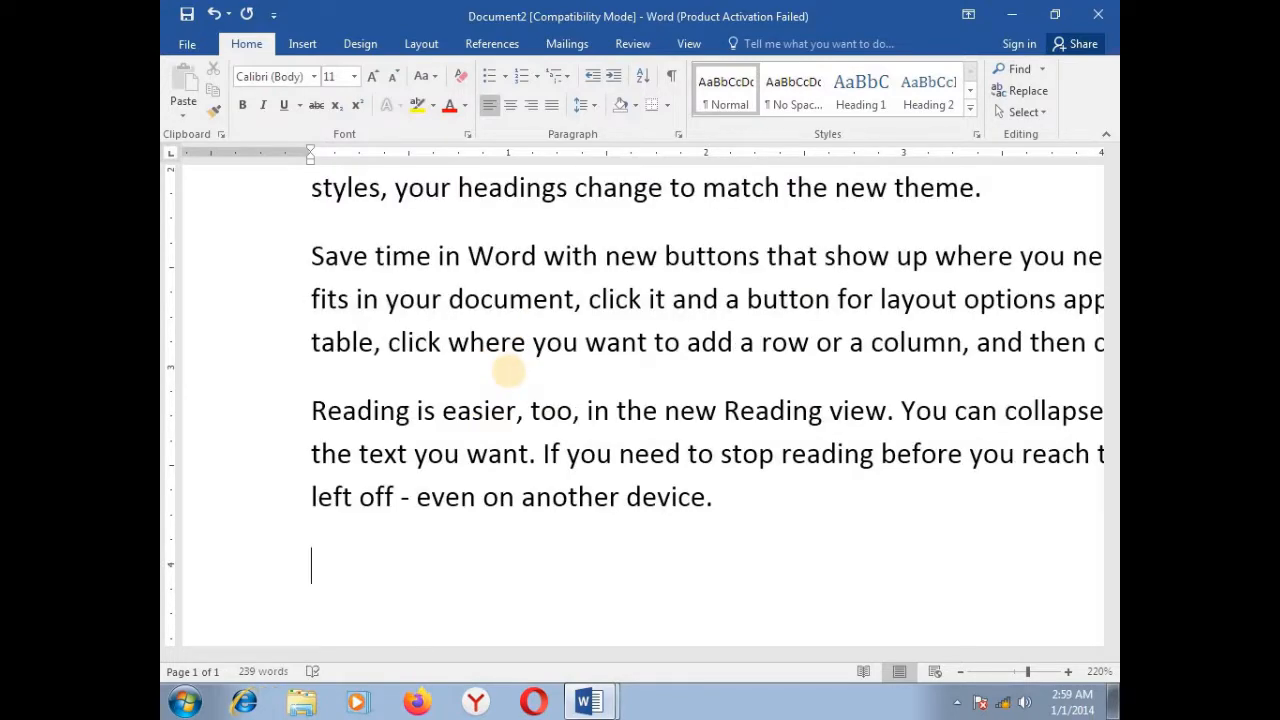
{"action": "type", "text": "=rand"}
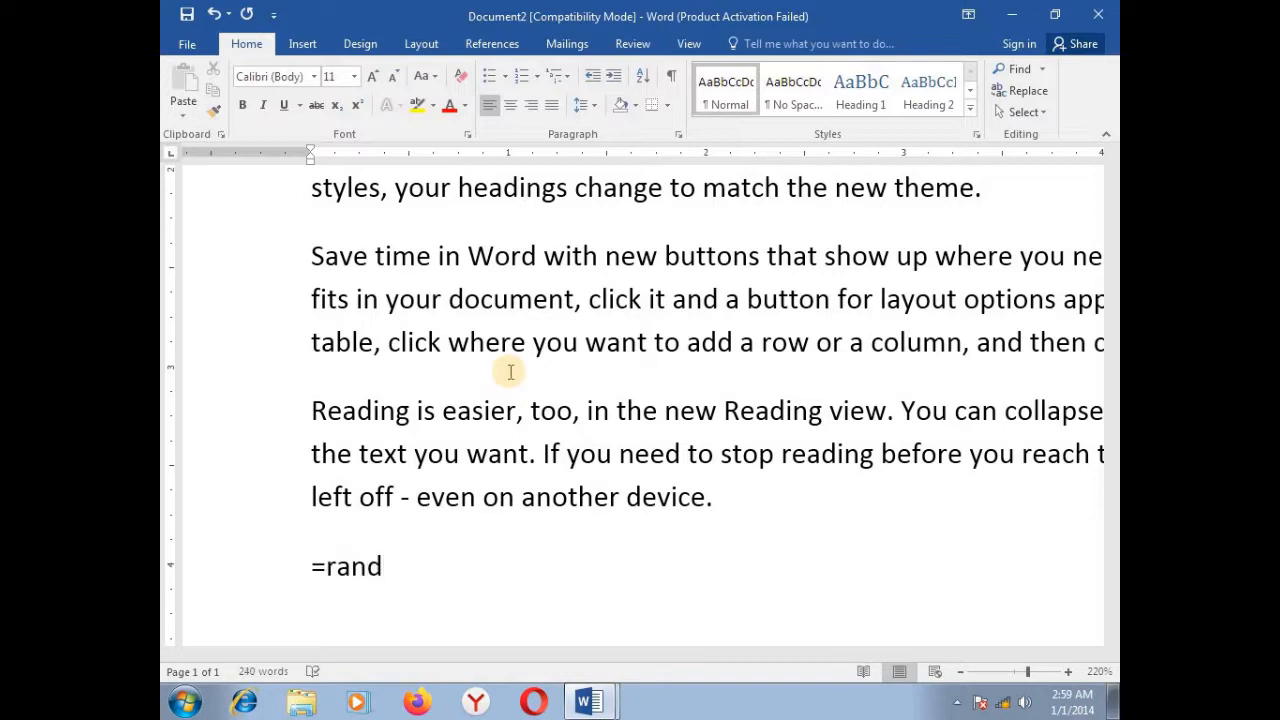
{"action": "type", "text": "(3)"}
{"action": "key", "text": "Return"}
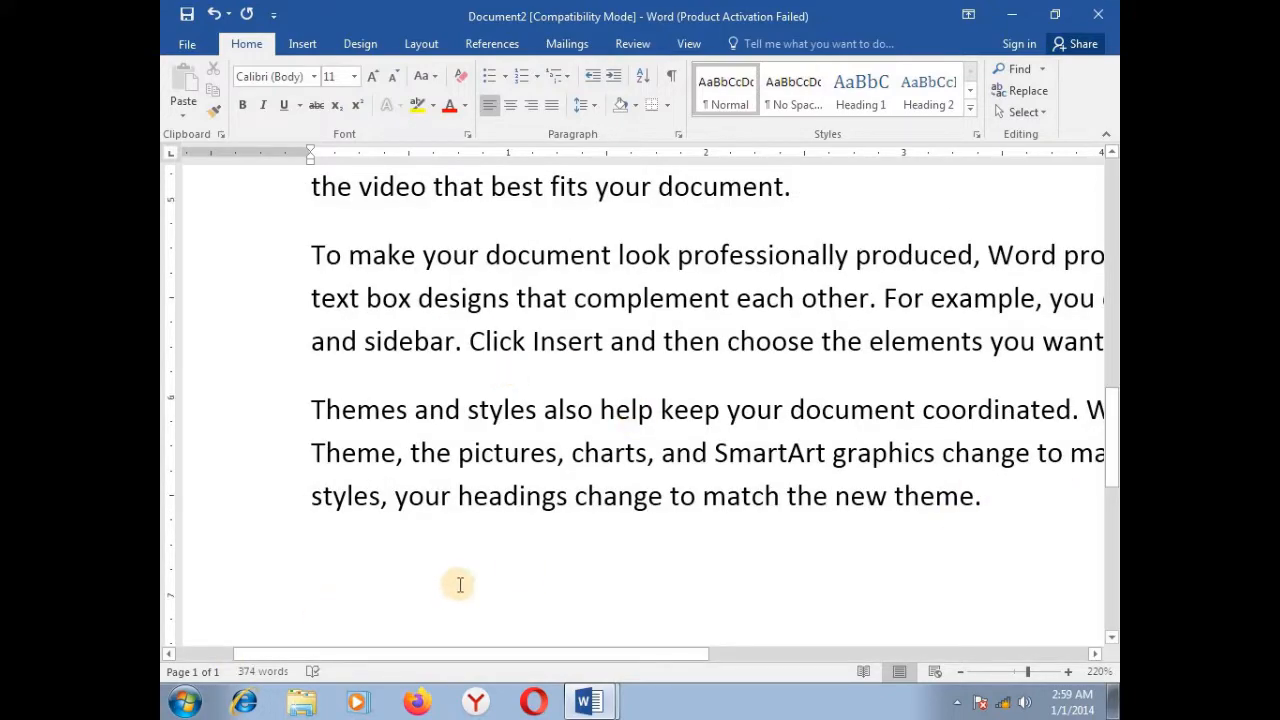
{"action": "scroll", "coordinate": [441, 587], "scroll_direction": "up", "scroll_amount": 5}
{"action": "scroll", "coordinate": [441, 519], "scroll_direction": "down", "scroll_amount": 5}
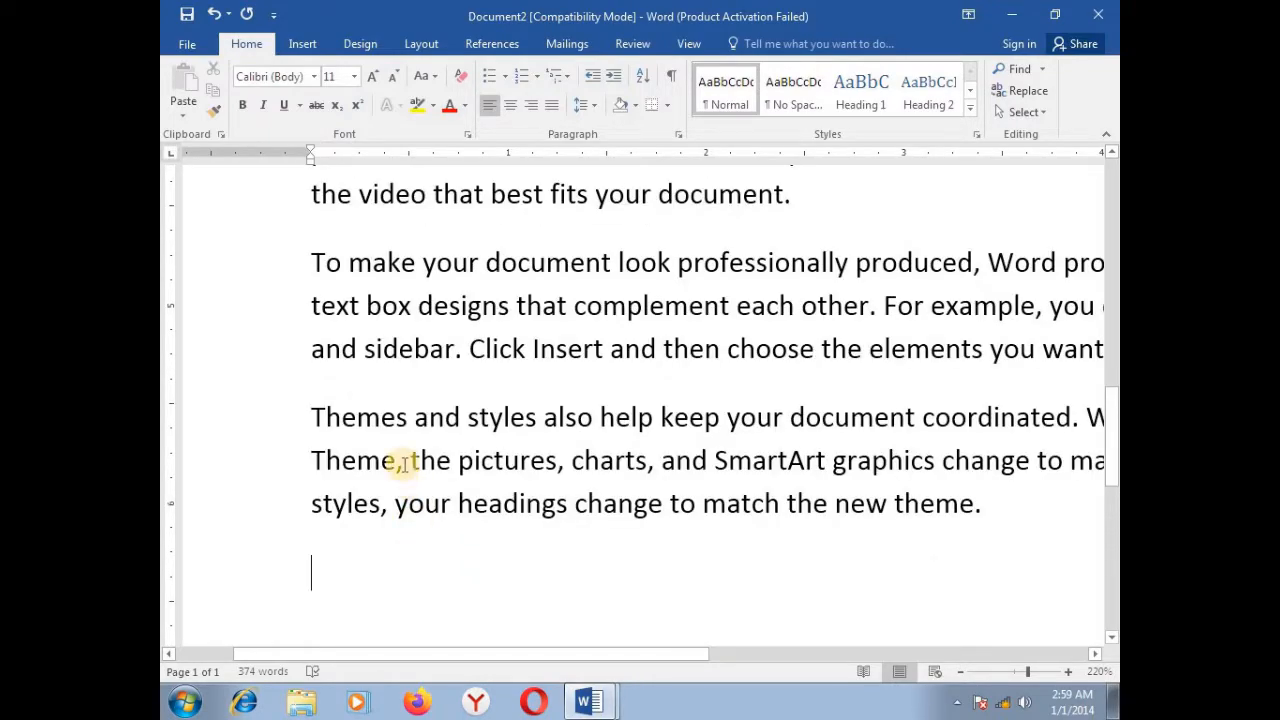
{"action": "scroll", "coordinate": [405, 460], "scroll_direction": "up", "scroll_amount": 5}
Step: Insert the orange flower image from the Pictures library inside the word "powerful" in the first line
{"action": "left_click", "coordinate": [555, 417]}
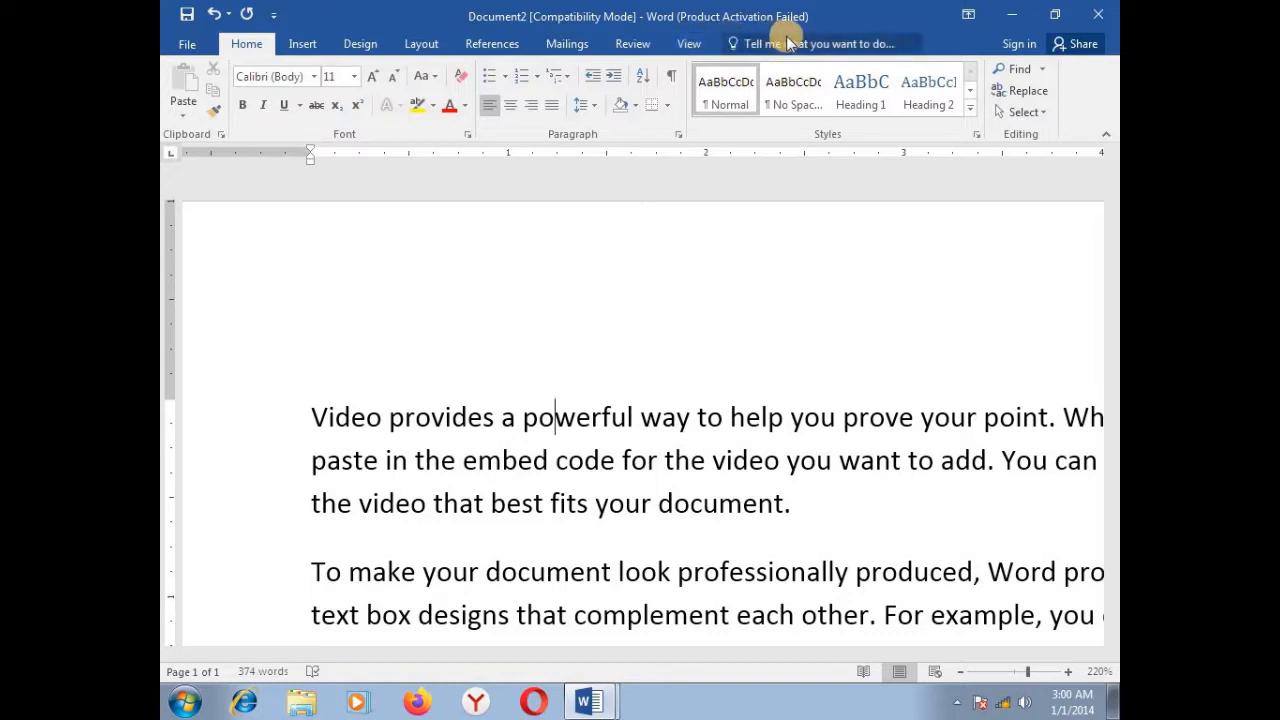
{"action": "left_click", "coordinate": [300, 42]}
{"action": "left_click", "coordinate": [276, 100]}
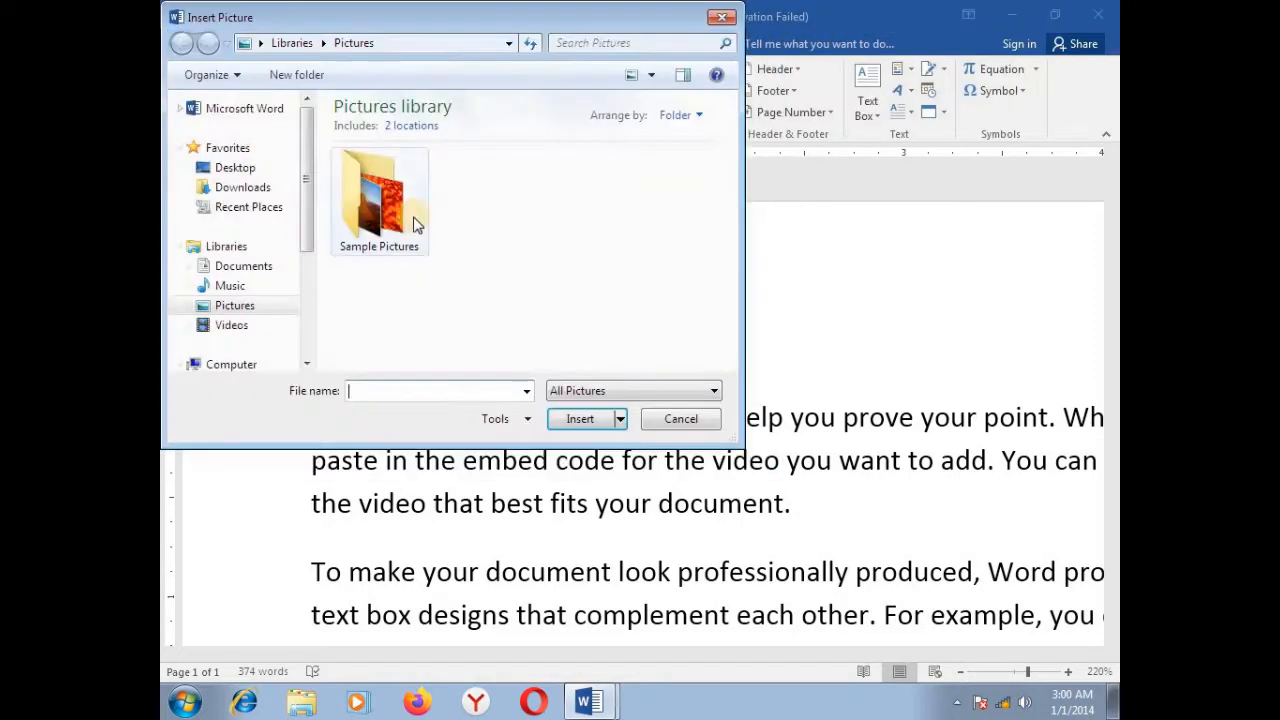
{"action": "double_click", "coordinate": [393, 222]}
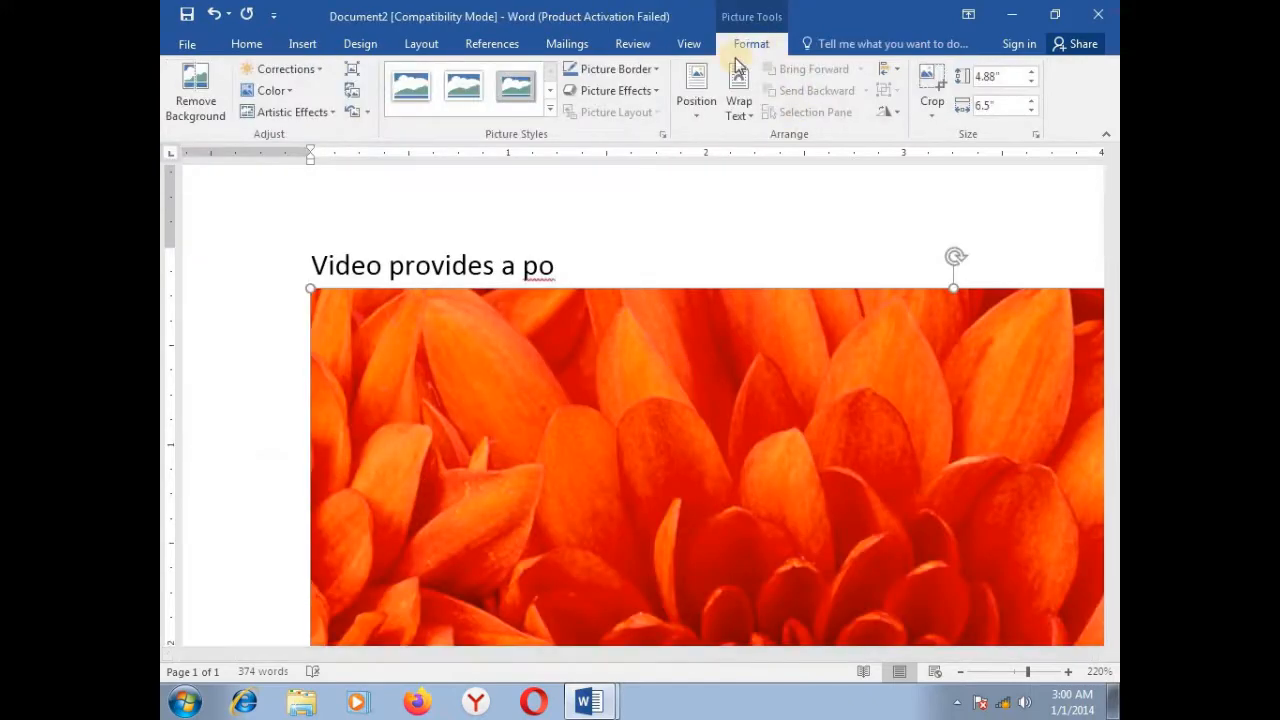
{"action": "left_click", "coordinate": [723, 263]}
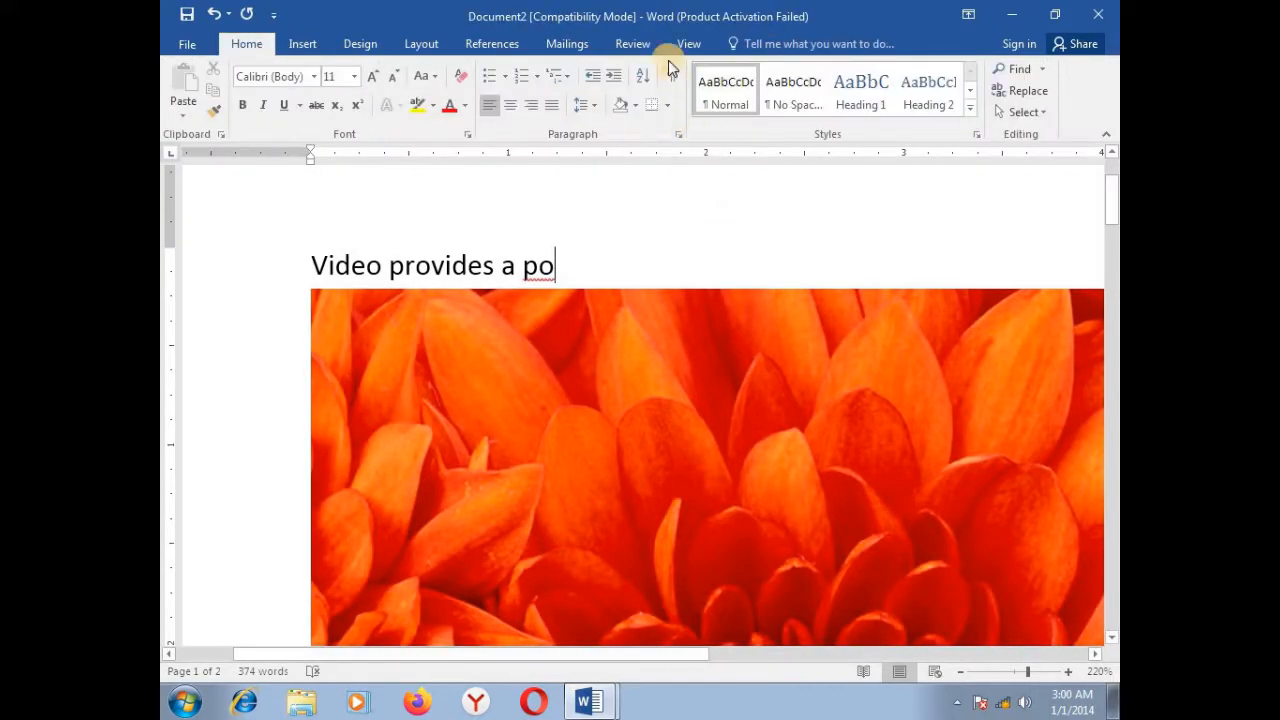
Step: Select the flower picture to show its formatting tools, and delete the picture
{"action": "left_click", "coordinate": [718, 446]}
{"action": "left_click", "coordinate": [750, 43]}
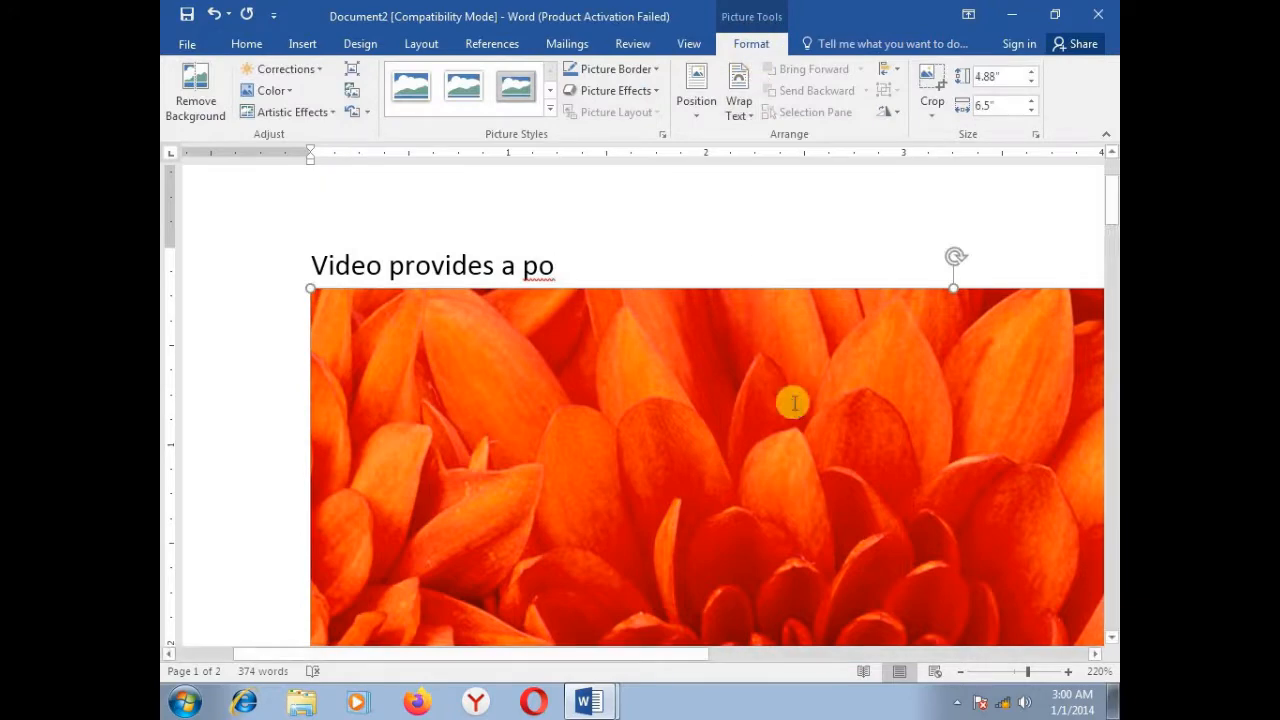
{"action": "key", "text": "Delete"}
Step: Insert a one-row table inside the word "powerful" in the first line
{"action": "left_click", "coordinate": [302, 43]}
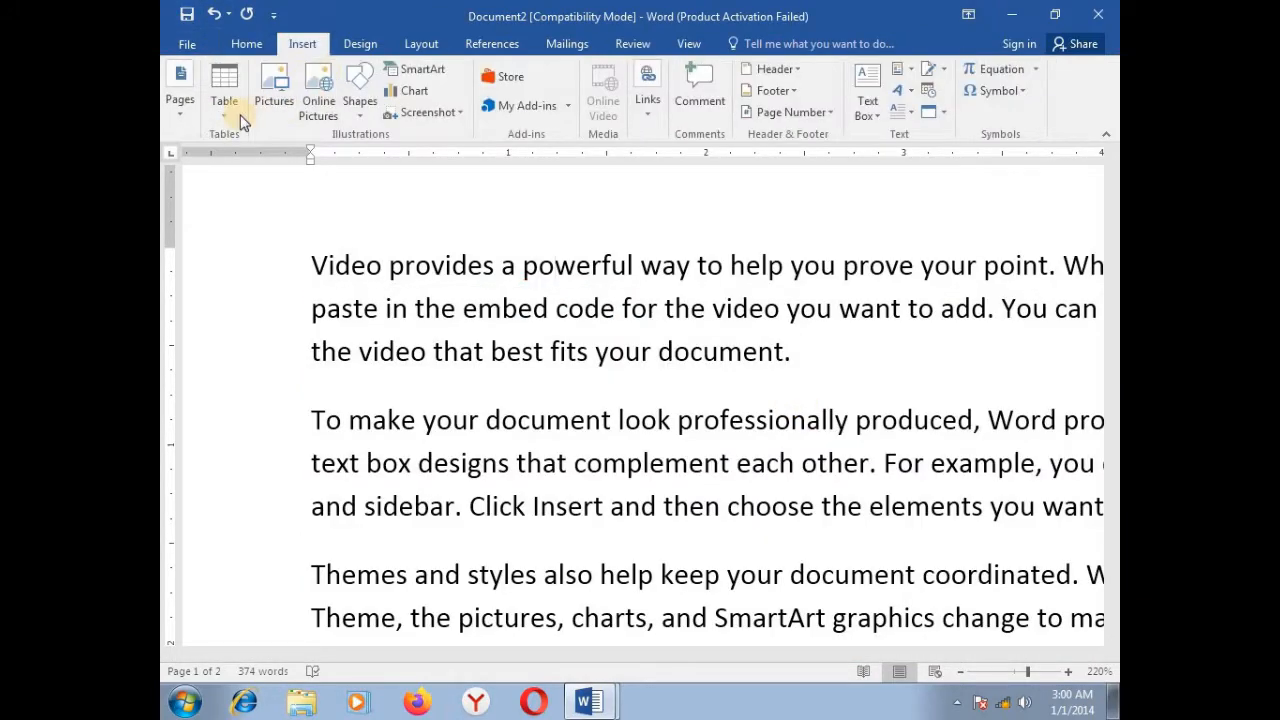
{"action": "left_click", "coordinate": [228, 105]}
{"action": "left_click", "coordinate": [272, 157]}
{"action": "left_click", "coordinate": [660, 418]}
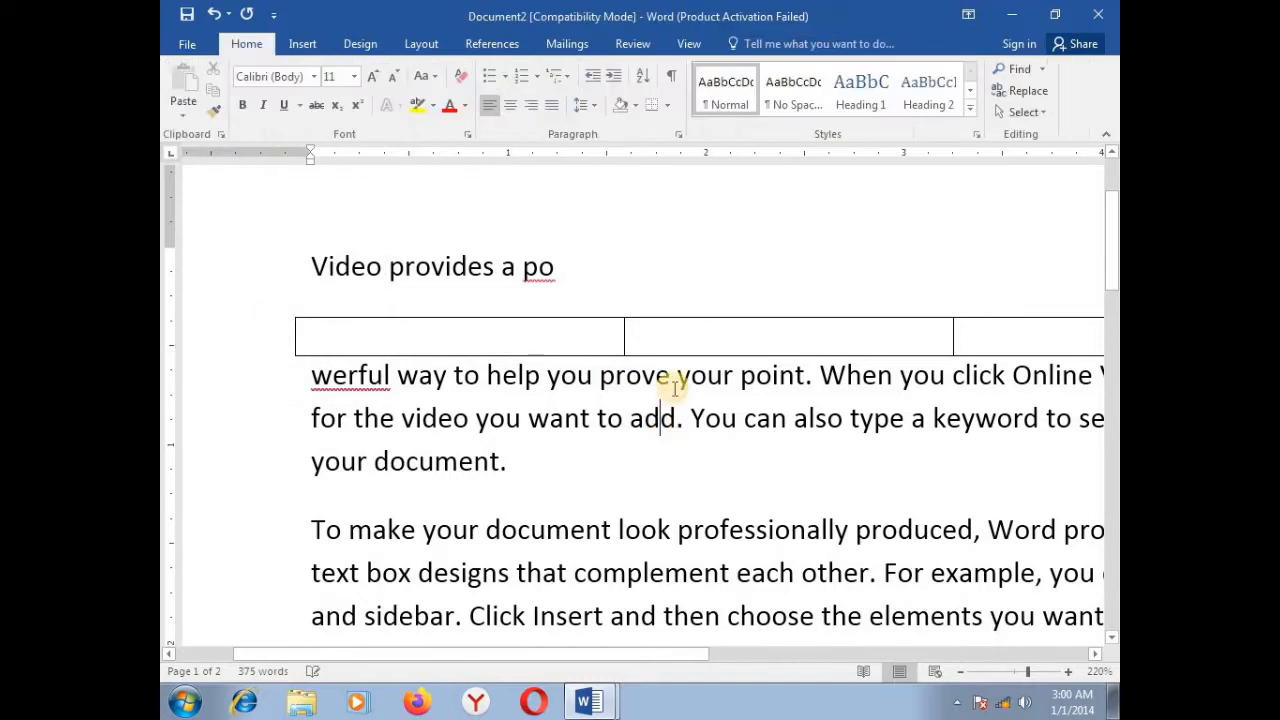
Step: Compare the table-specific Design and Layout tools for the inserted table
{"action": "left_click", "coordinate": [729, 331]}
{"action": "left_click", "coordinate": [744, 43]}
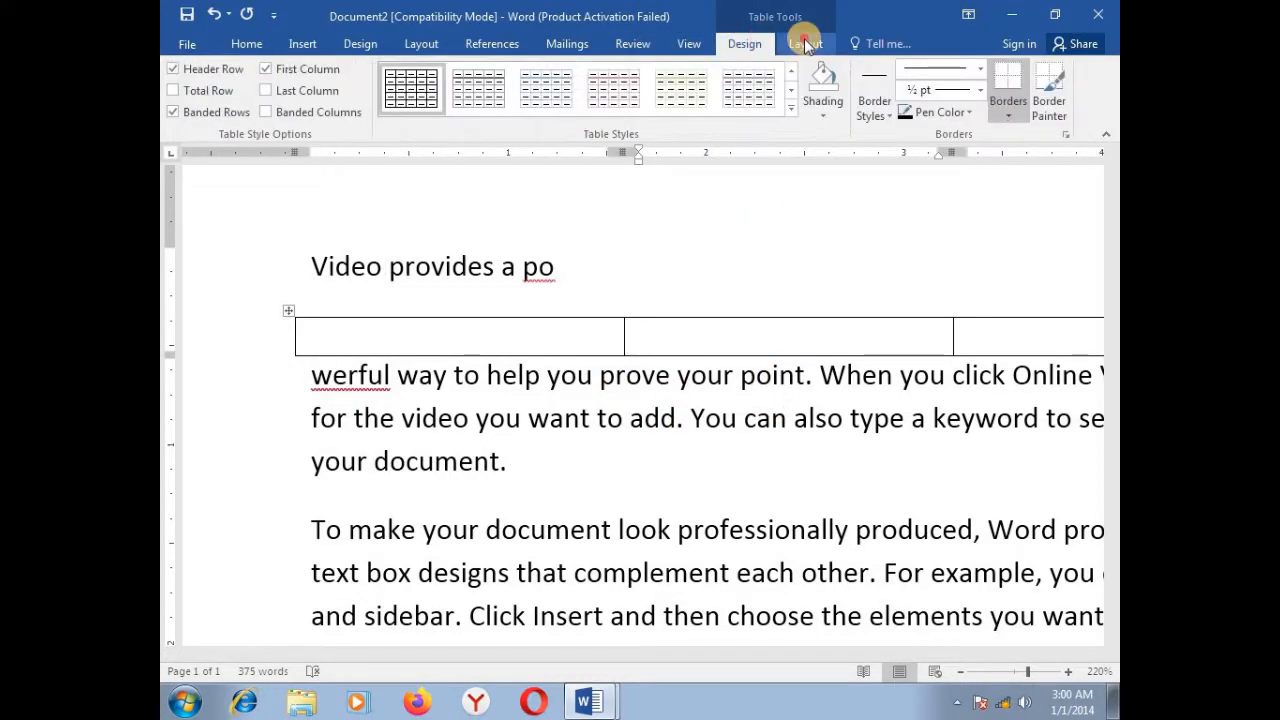
{"action": "left_click", "coordinate": [805, 43]}
{"action": "left_click", "coordinate": [758, 45]}
{"action": "left_click", "coordinate": [792, 44]}
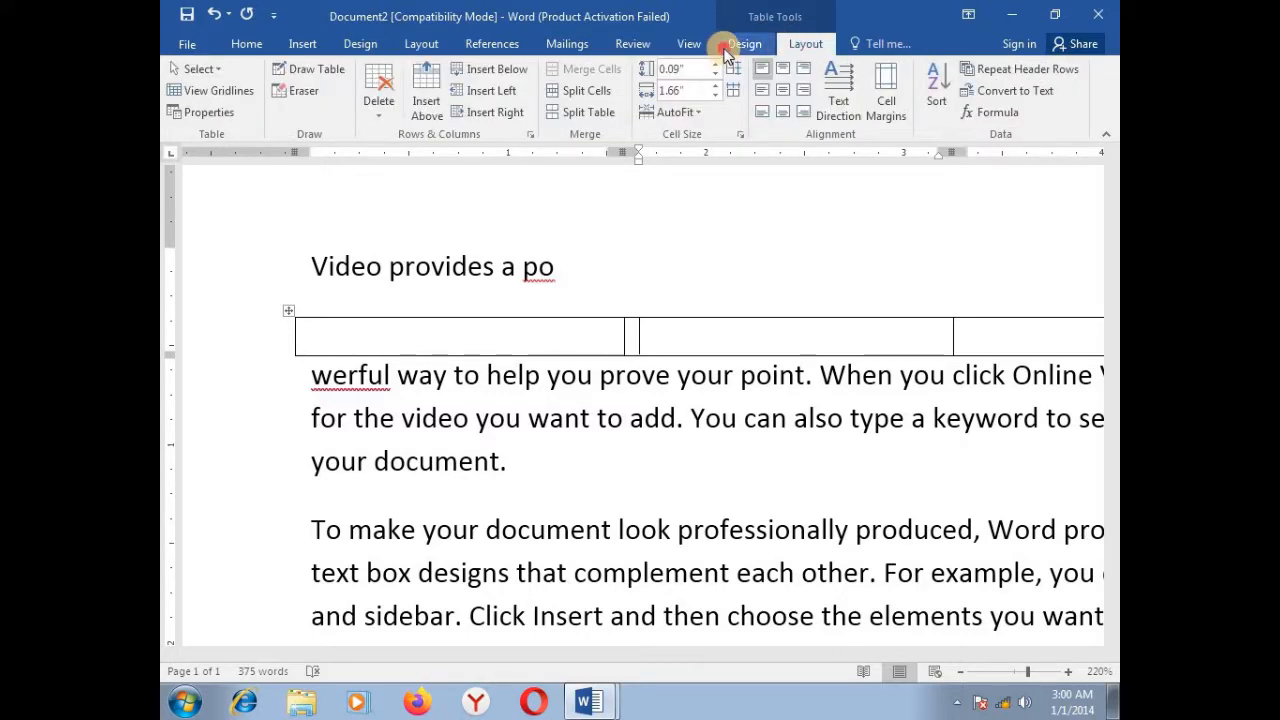
{"action": "left_click", "coordinate": [749, 44]}
{"action": "left_click", "coordinate": [805, 44]}
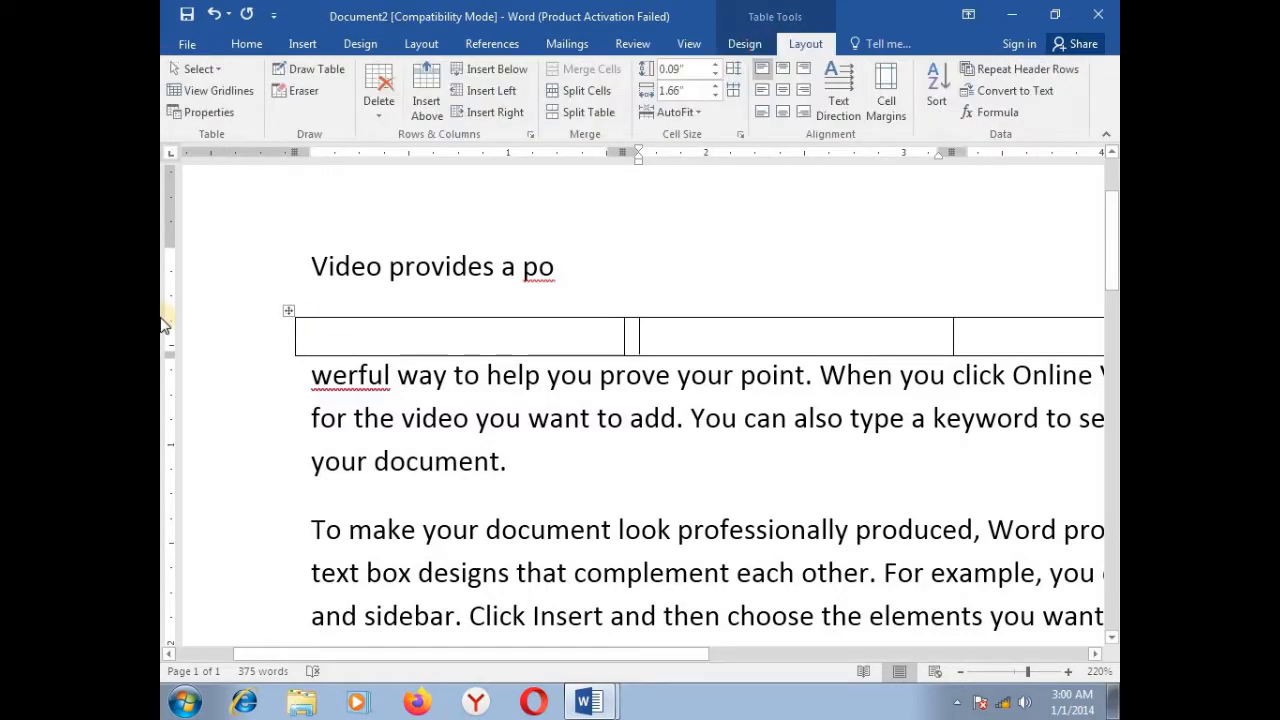
Step: Select the whole one-row table and delete its row from the document
{"action": "left_click", "coordinate": [286, 311]}
{"action": "left_click", "coordinate": [379, 100]}
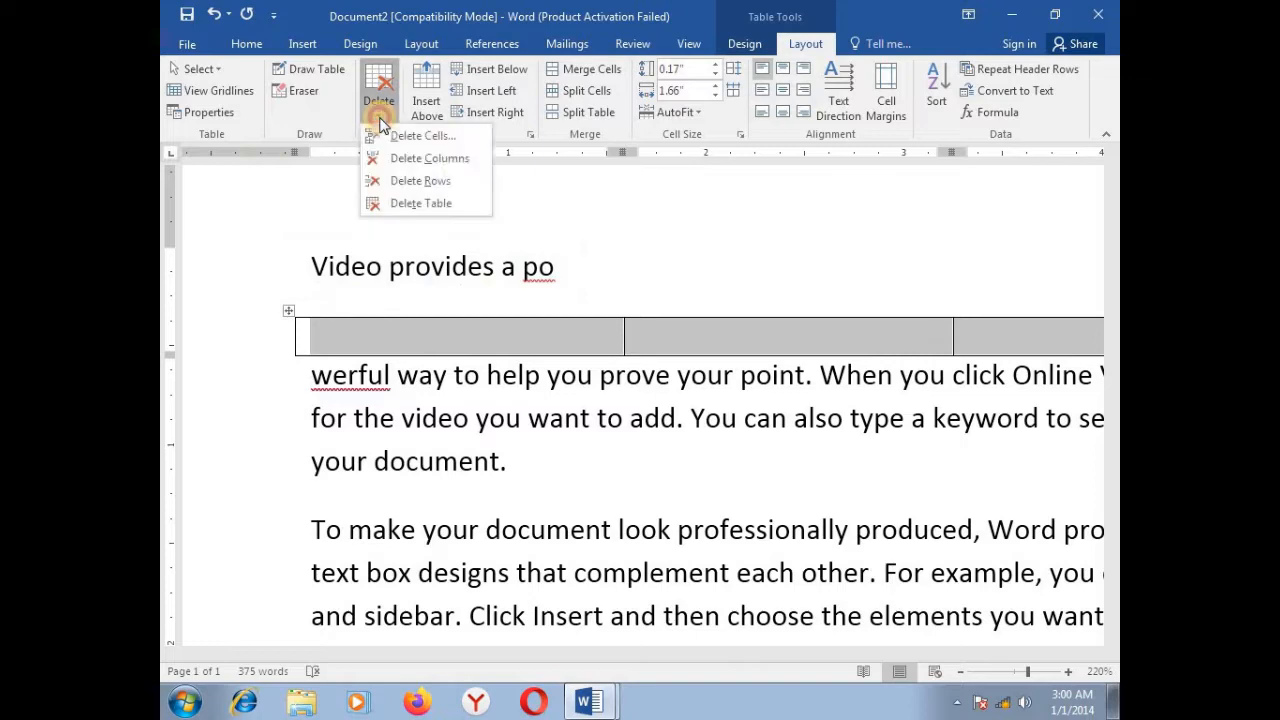
{"action": "left_click", "coordinate": [443, 182]}
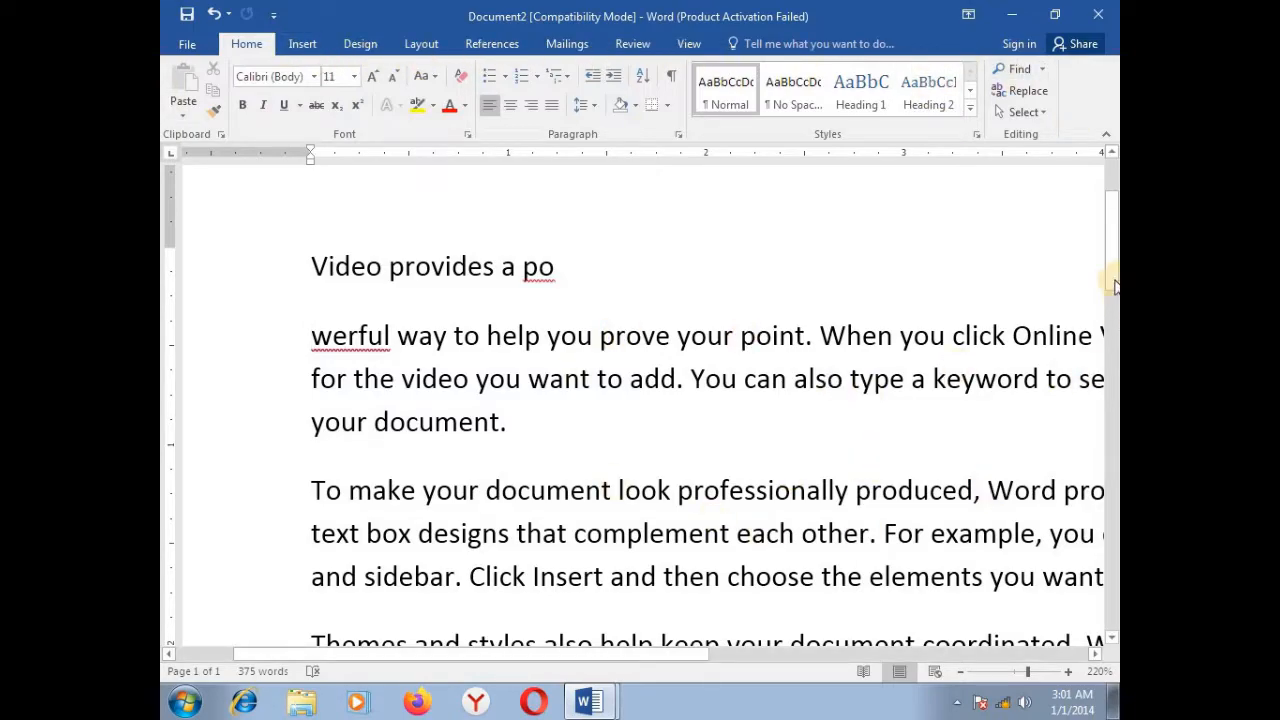
Step: Examine the document's word count statistics for pages, words, characters, paragraphs and lines
{"action": "mouse_move", "coordinate": [1113, 286]}
{"action": "left_mouse_down"}
{"action": "mouse_move", "coordinate": [1103, 371]}
{"action": "mouse_move", "coordinate": [1112, 289]}
{"action": "left_mouse_up"}
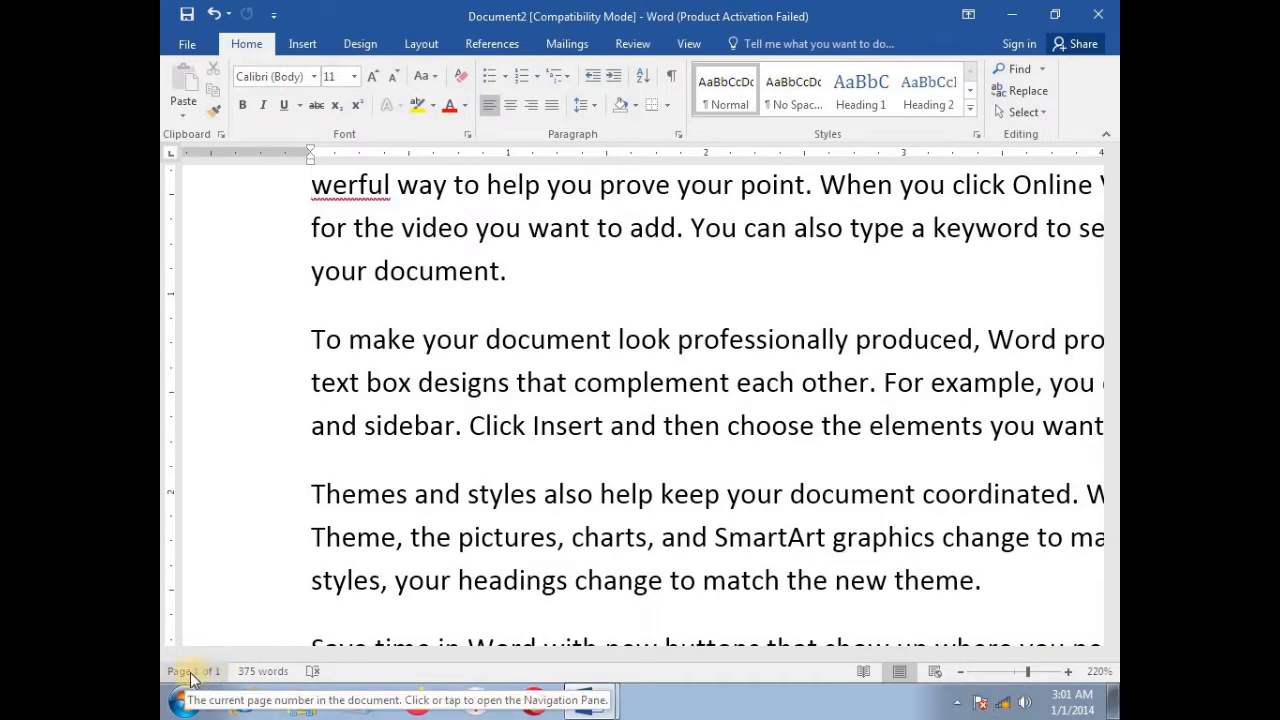
{"action": "left_click", "coordinate": [246, 674]}
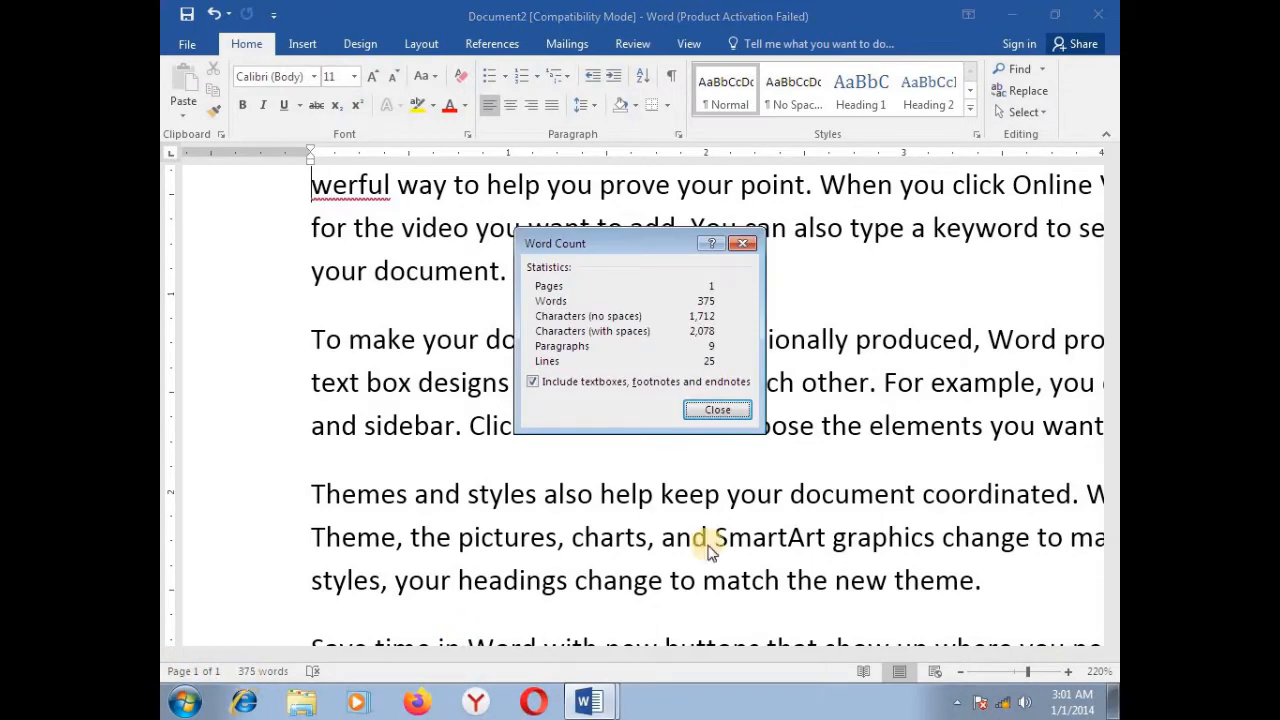
{"action": "left_click", "coordinate": [743, 244]}
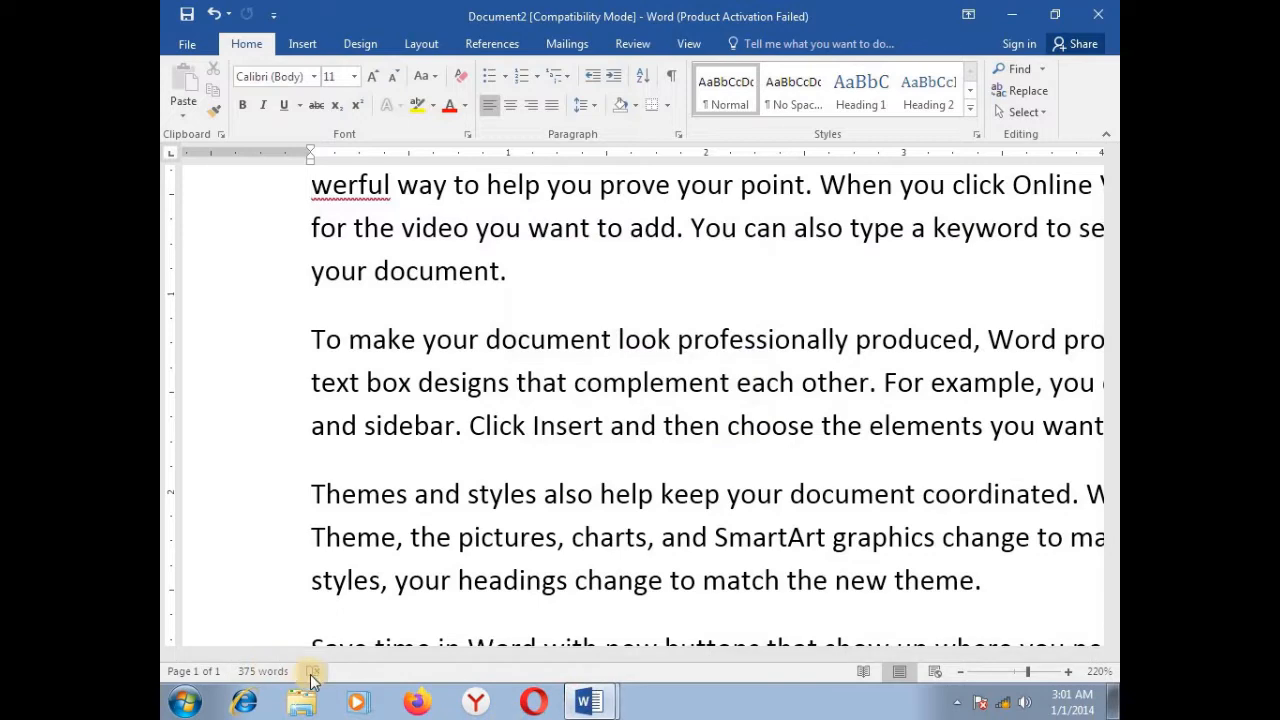
{"action": "left_click", "coordinate": [255, 671]}
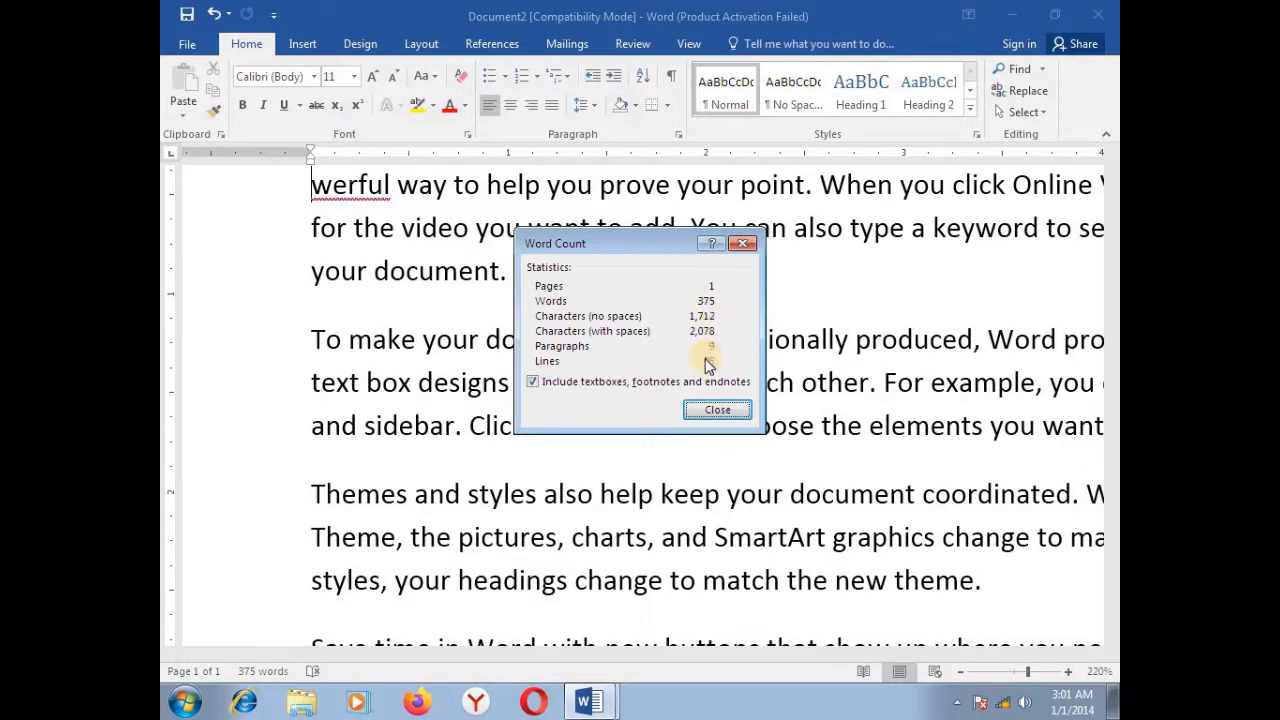
{"action": "left_click", "coordinate": [741, 245]}
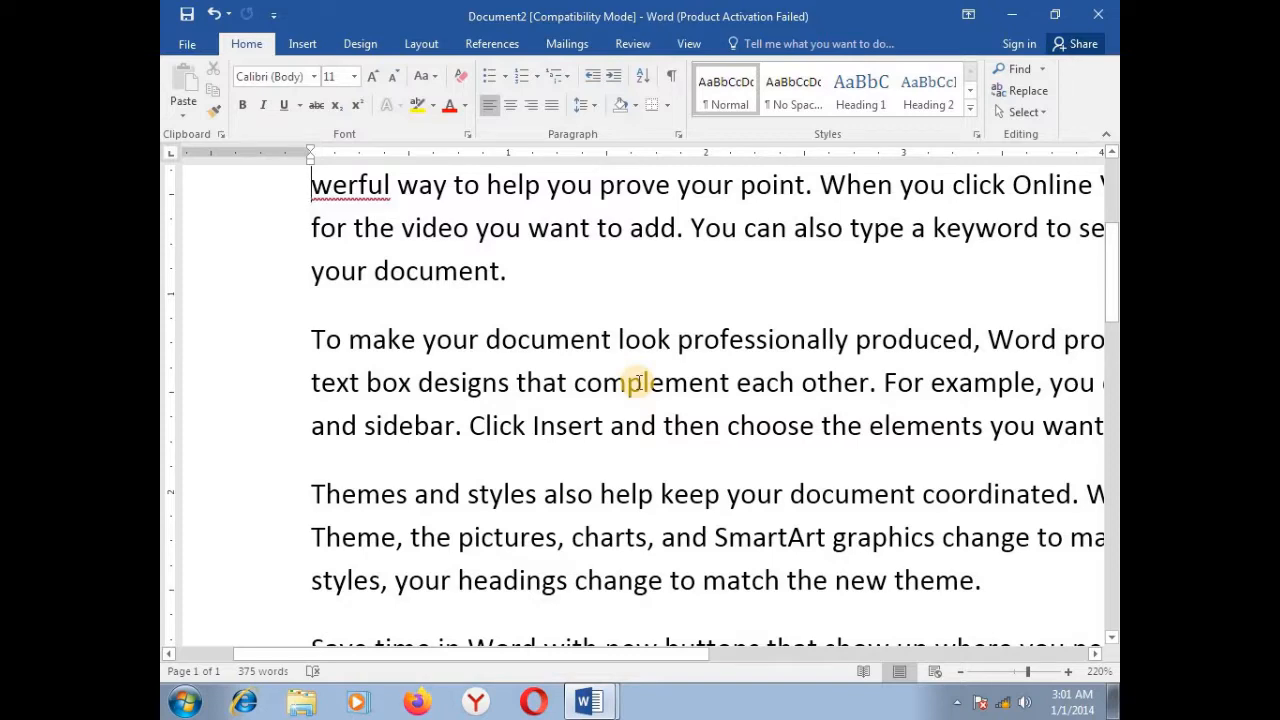
Step: Reduce the page's top margin to about 0.3 inch using the vertical ruler
{"action": "scroll", "coordinate": [529, 461], "scroll_direction": "up", "scroll_amount": 3}
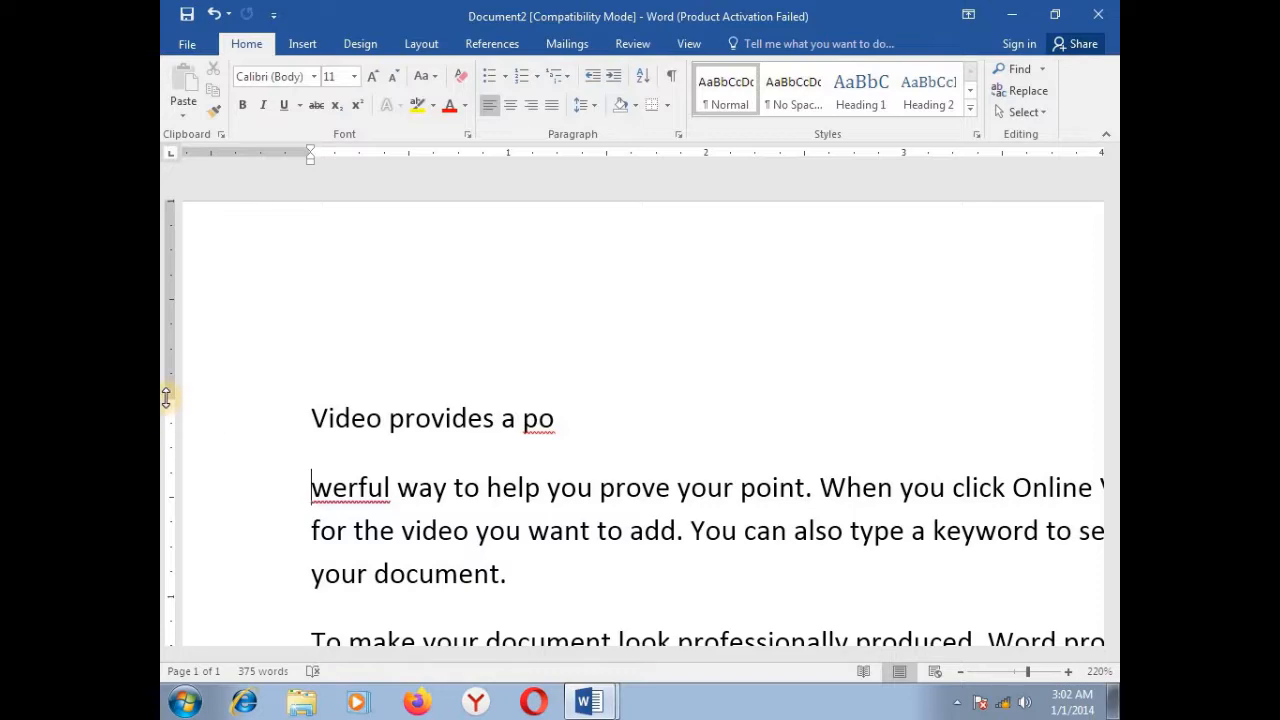
{"action": "left_click_drag", "start_coordinate": [166, 397], "coordinate": [174, 265]}
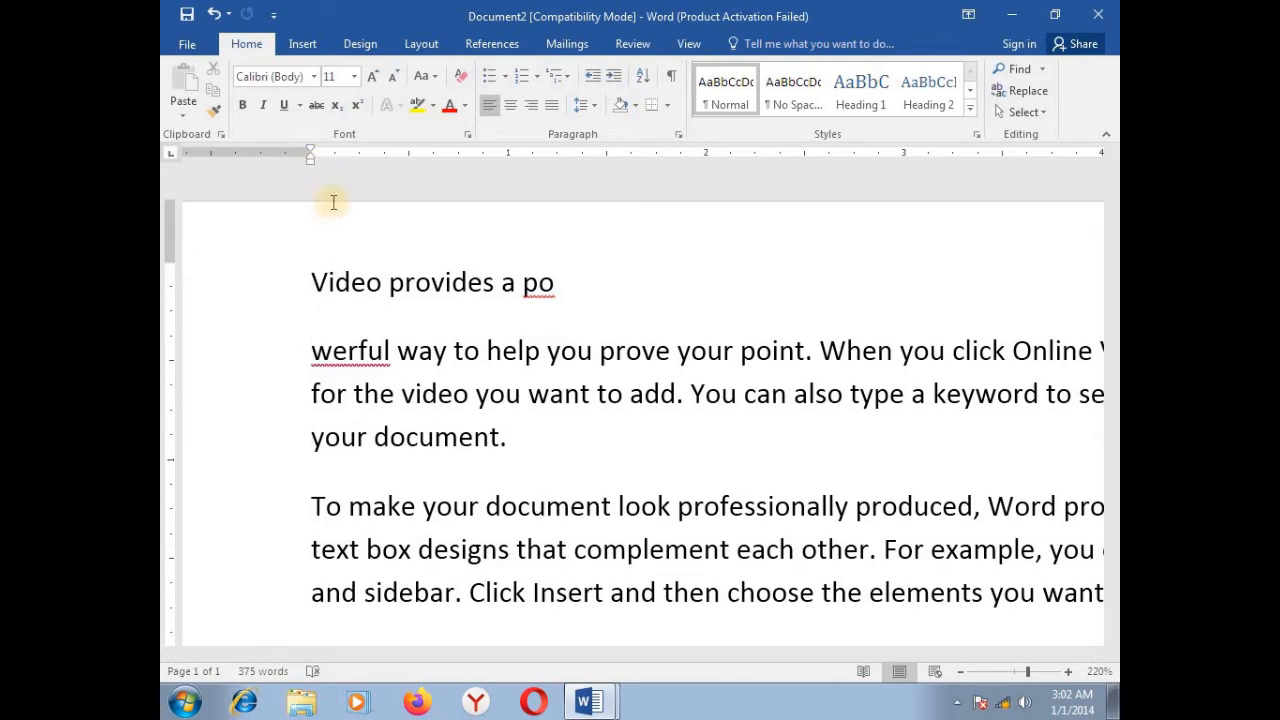
Step: Extend the left indent of the first two paragraphs about 0.25 inch into the left margin using the horizontal ruler
{"action": "left_click_drag", "start_coordinate": [571, 463], "coordinate": [300, 277]}
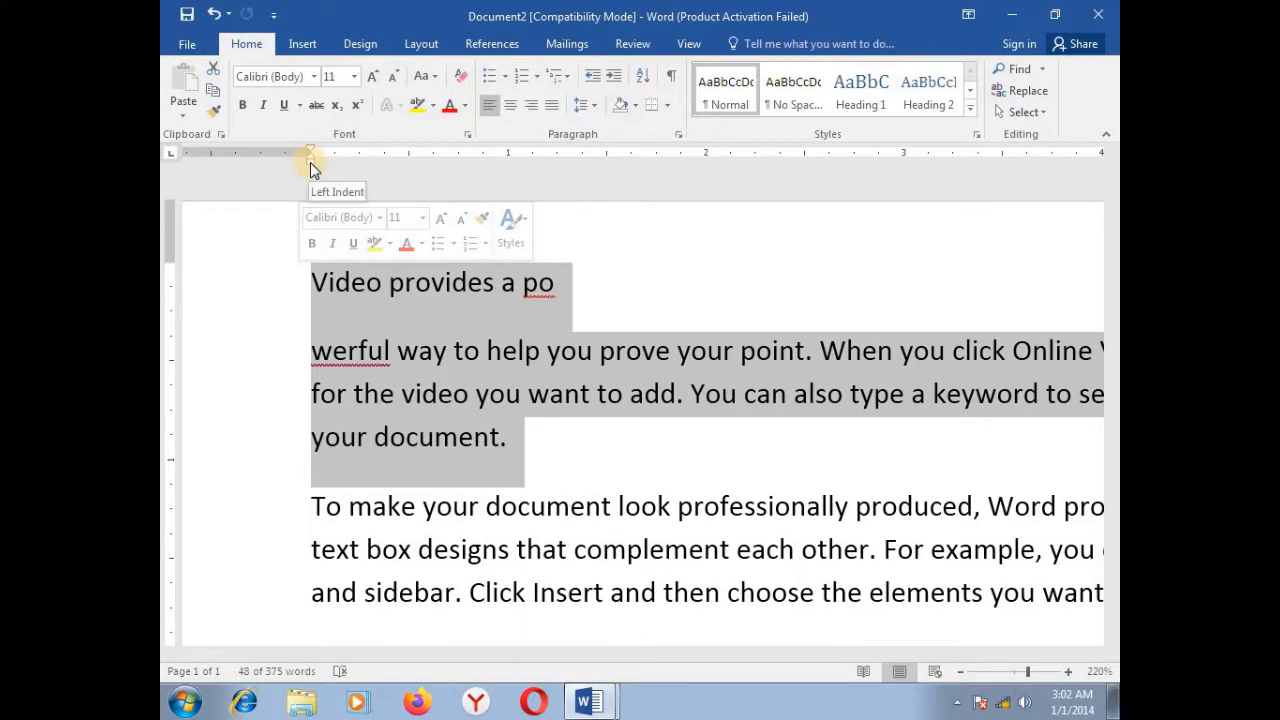
{"action": "left_click_drag", "start_coordinate": [310, 162], "coordinate": [261, 162]}
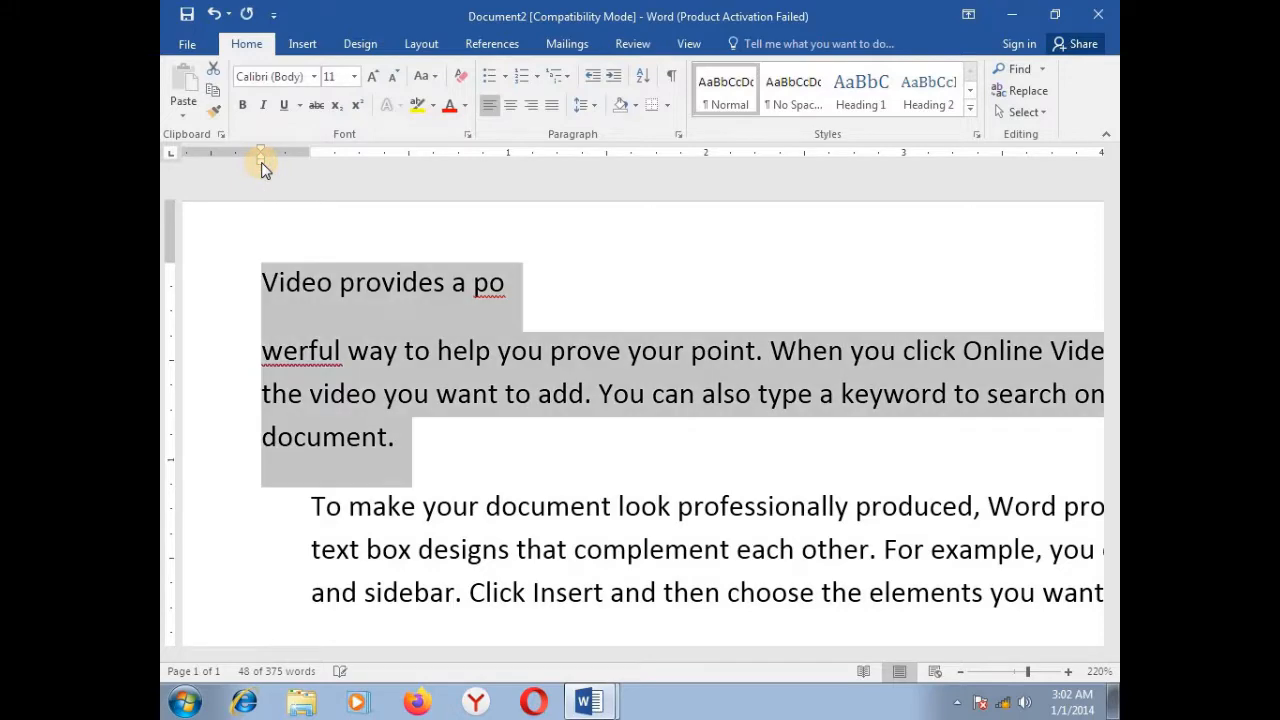
{"action": "left_click", "coordinate": [528, 306]}
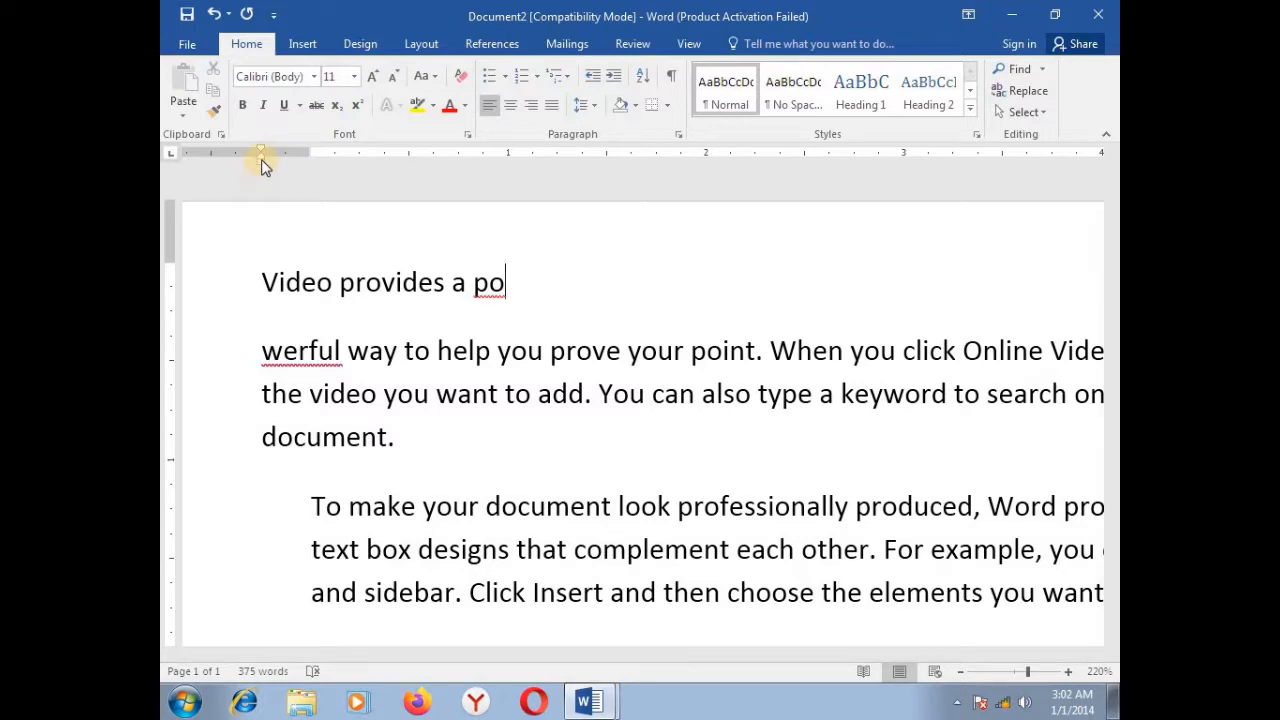
Step: Extend the right indent of the first four paragraphs about 0.4 inch past the right margin using the horizontal ruler
{"action": "left_click", "coordinate": [1012, 672]}
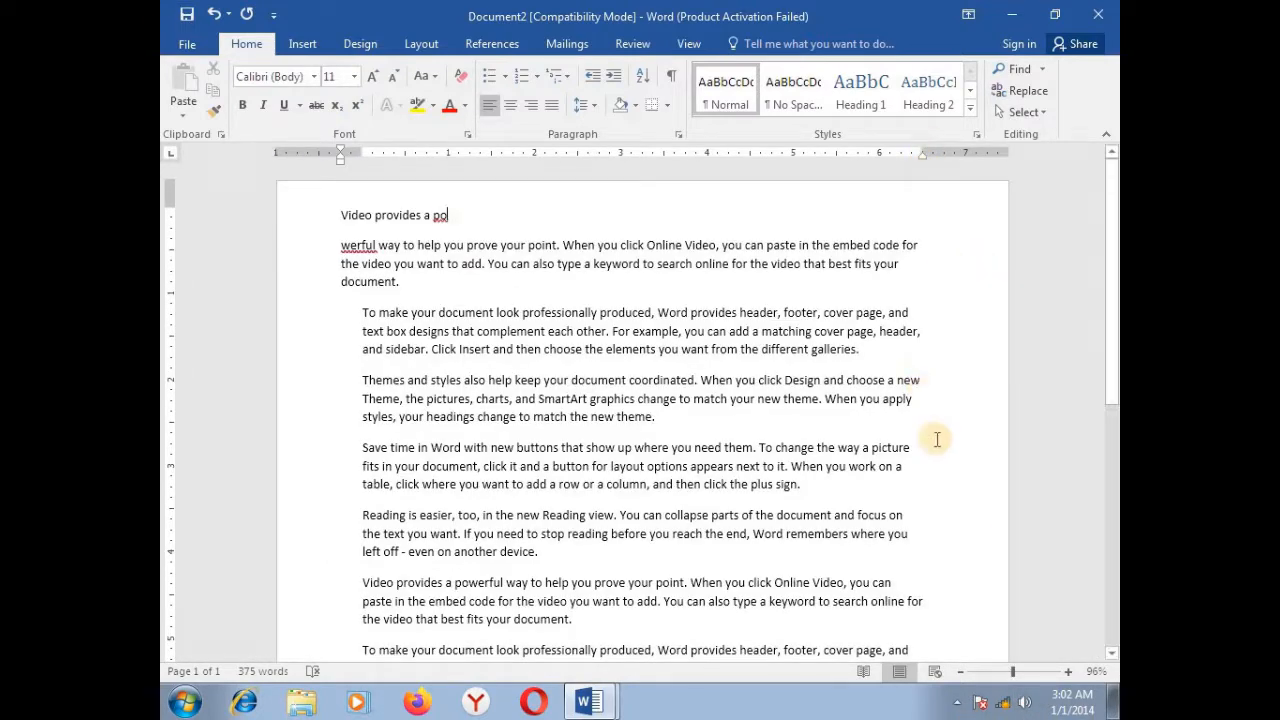
{"action": "left_click_drag", "start_coordinate": [937, 439], "coordinate": [346, 215]}
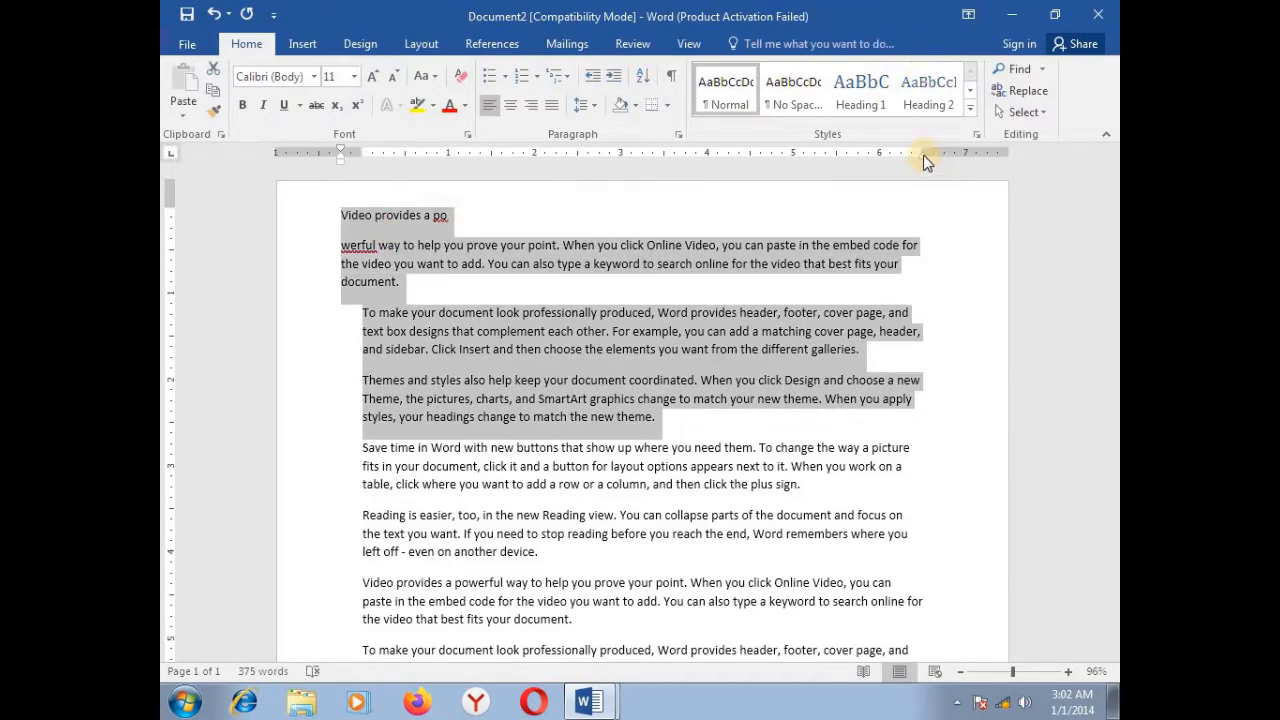
{"action": "left_click_drag", "start_coordinate": [925, 158], "coordinate": [962, 155]}
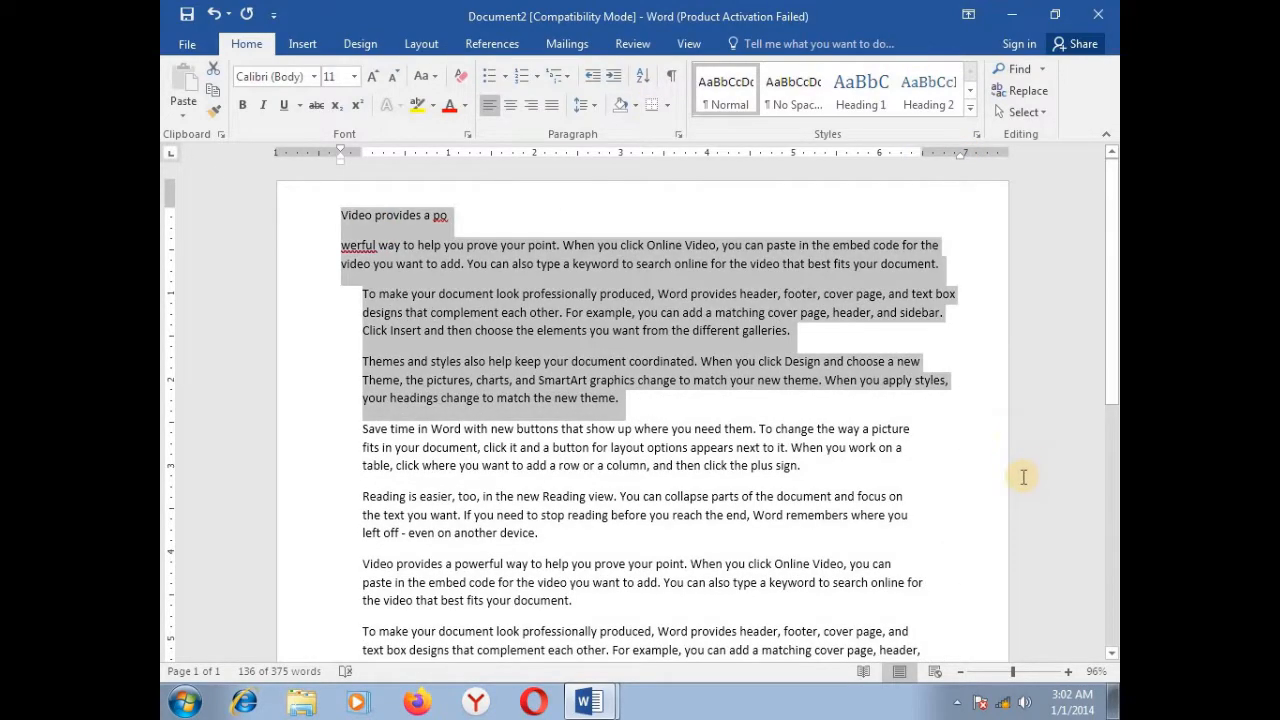
{"action": "left_click", "coordinate": [1028, 673]}
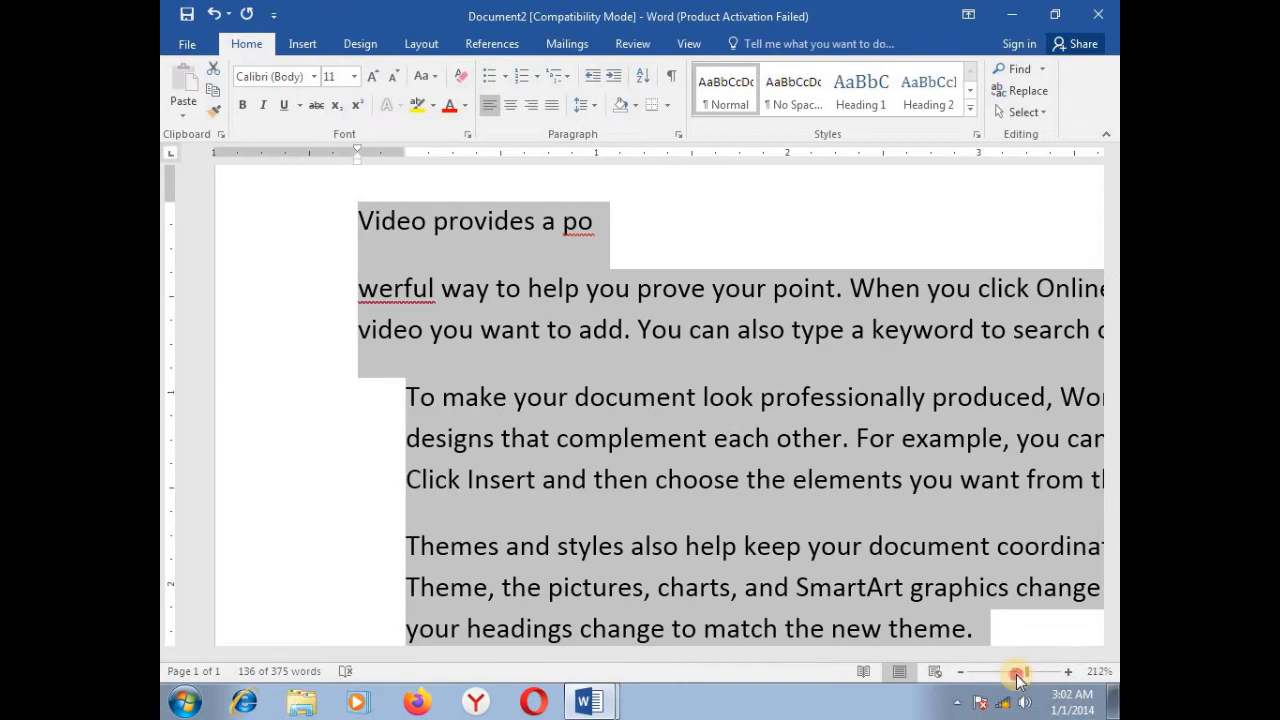
{"action": "left_click", "coordinate": [1015, 673]}
{"action": "left_click", "coordinate": [686, 270]}
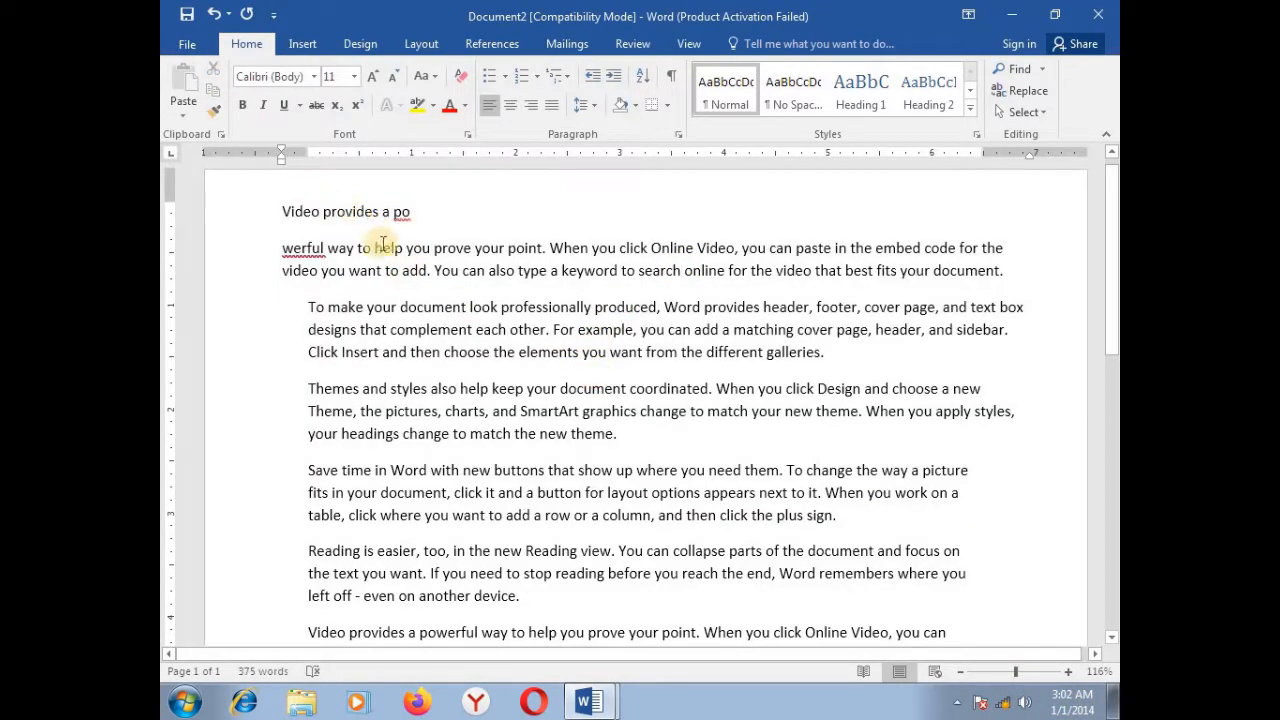
Step: Try bold and italic formatting on the first line "Video provides a po", removing each one again
{"action": "left_click", "coordinate": [242, 207]}
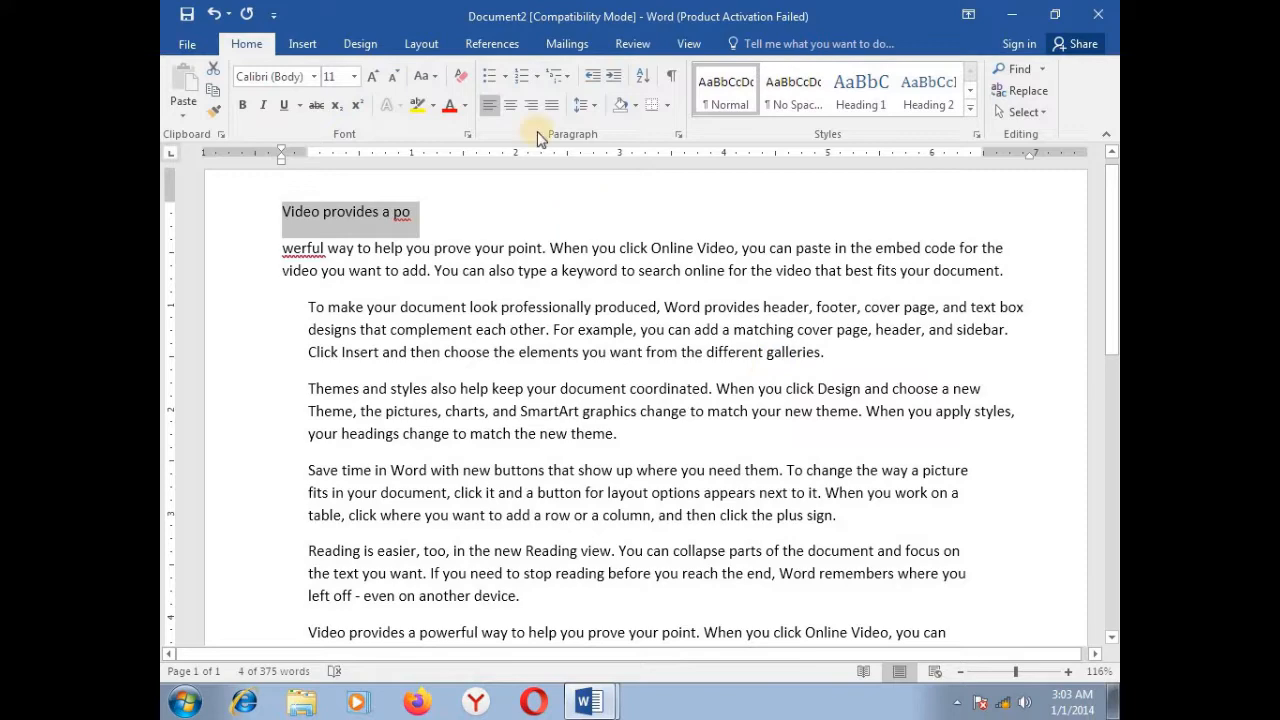
{"action": "left_click", "coordinate": [245, 106]}
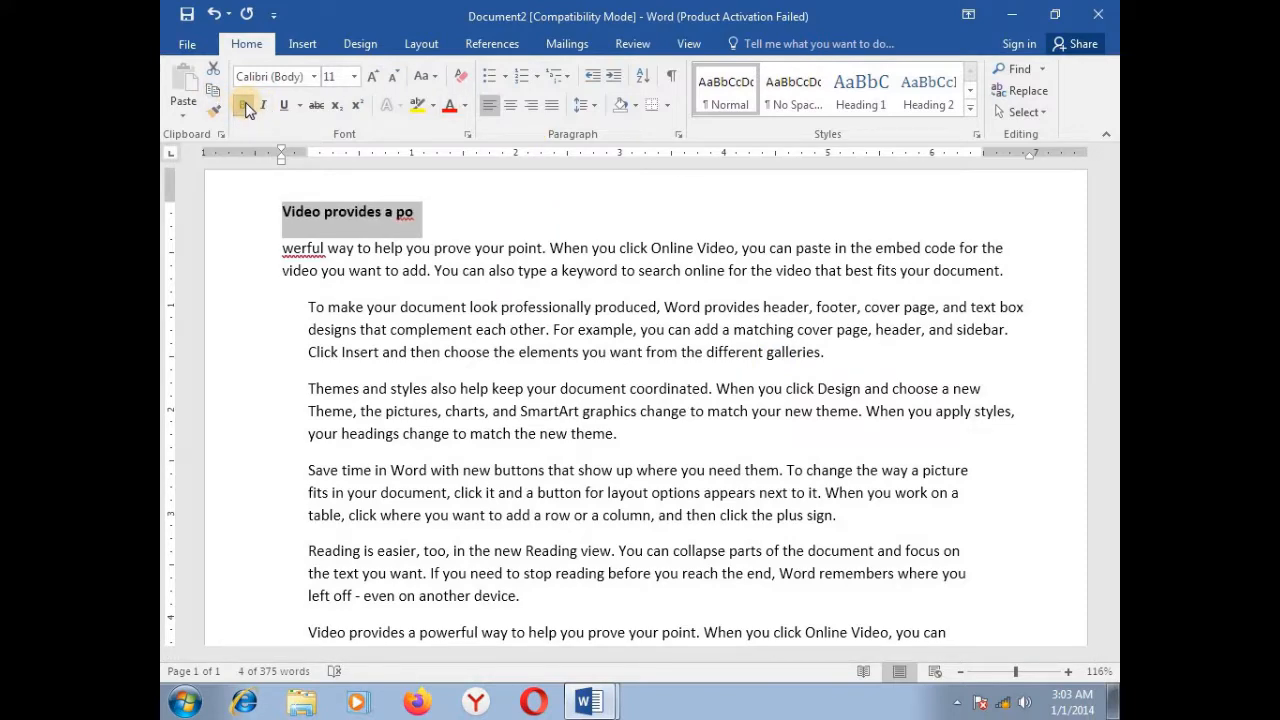
{"action": "left_click", "coordinate": [245, 106]}
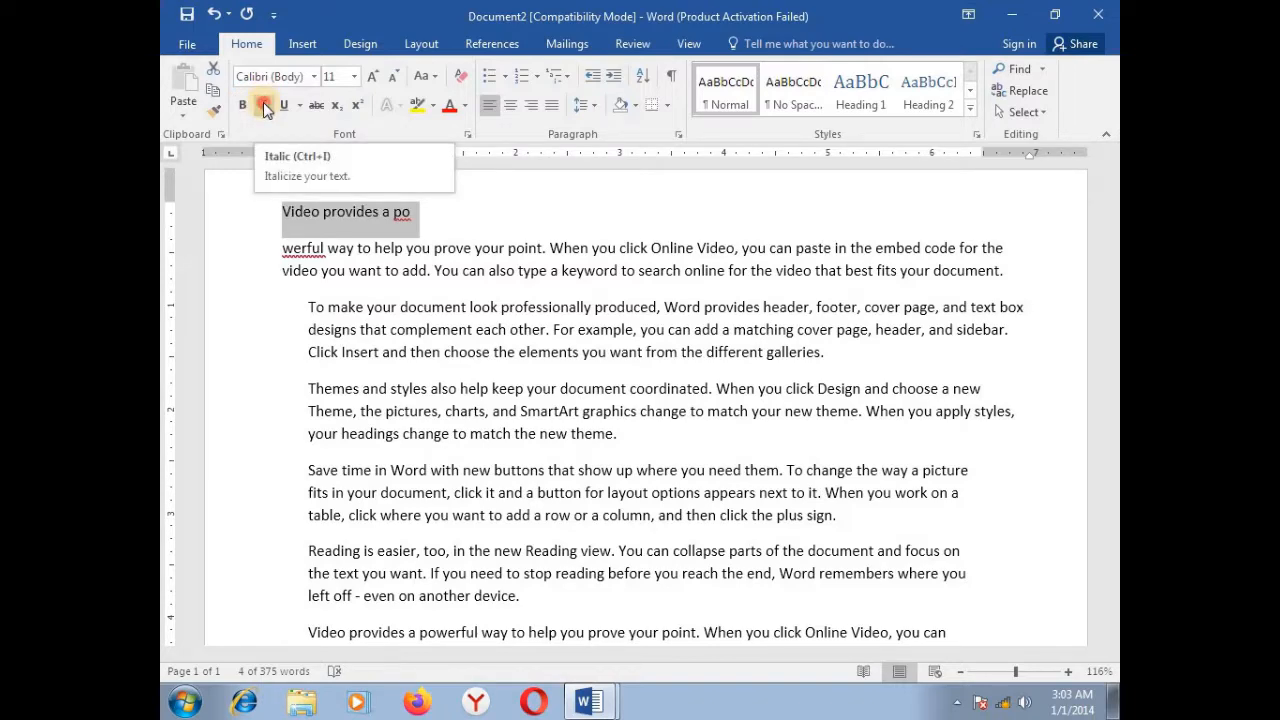
{"action": "left_click", "coordinate": [264, 106]}
{"action": "left_click", "coordinate": [264, 106]}
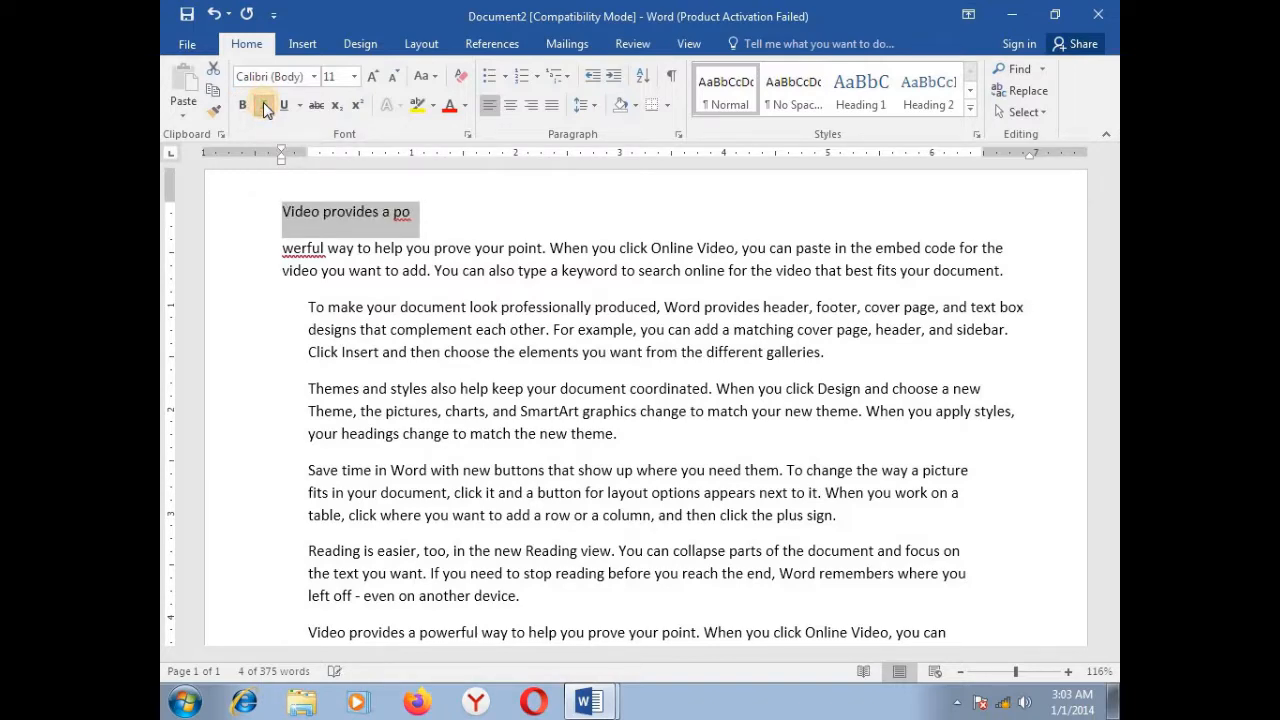
{"action": "left_click", "coordinate": [264, 106]}
{"action": "left_click", "coordinate": [264, 106]}
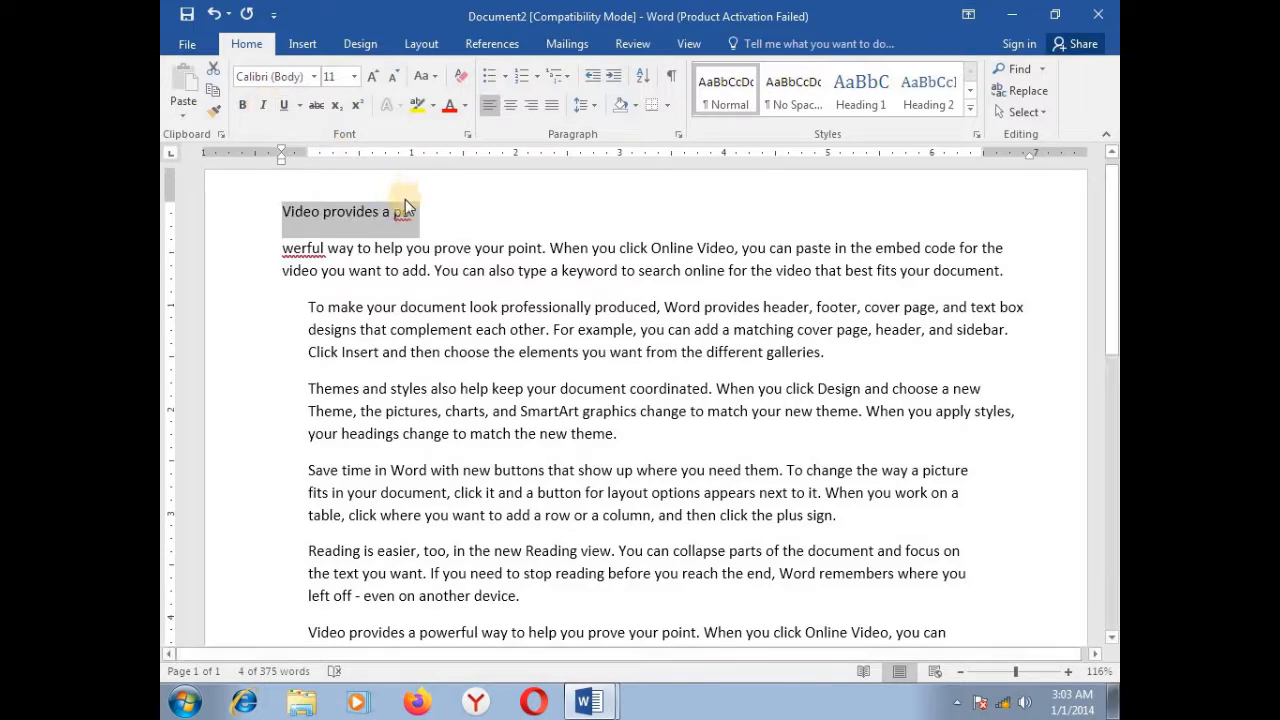
Step: Try single and double underlines on the first line "Video provides a po" and remove the underlining
{"action": "left_click", "coordinate": [284, 108]}
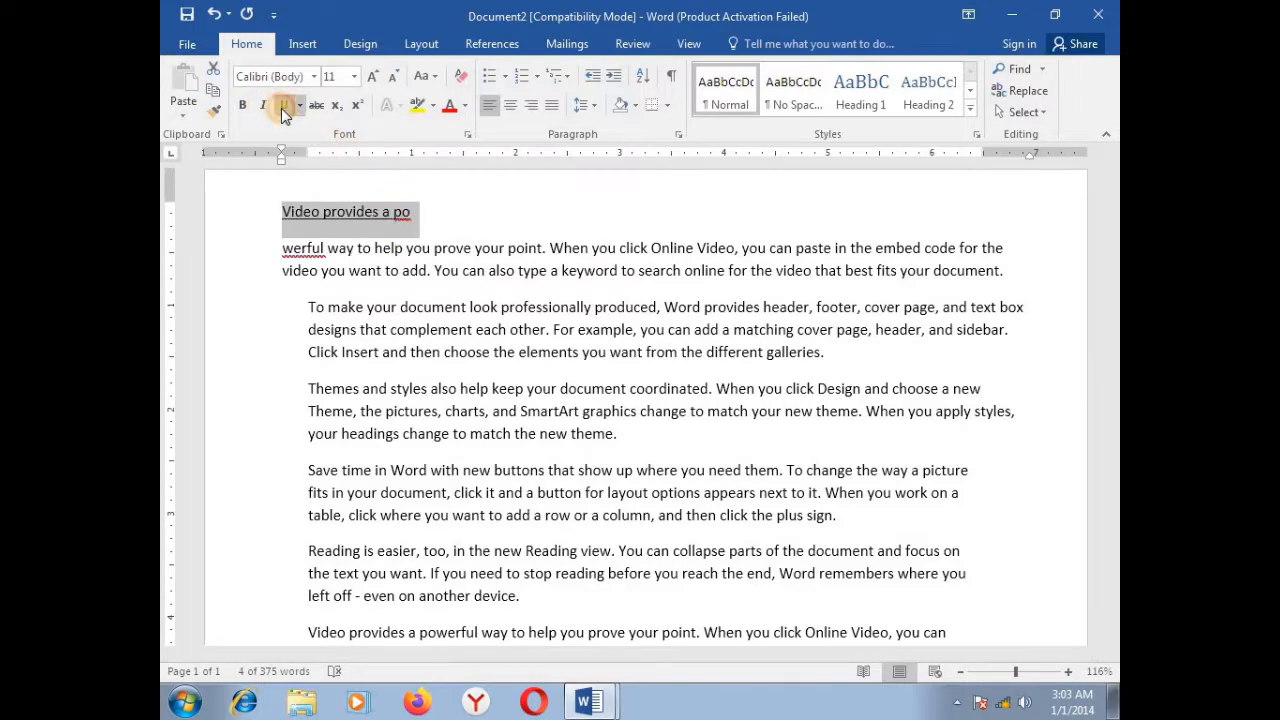
{"action": "left_click", "coordinate": [285, 108]}
{"action": "left_click", "coordinate": [285, 108]}
{"action": "left_click", "coordinate": [286, 108]}
{"action": "left_click", "coordinate": [288, 108]}
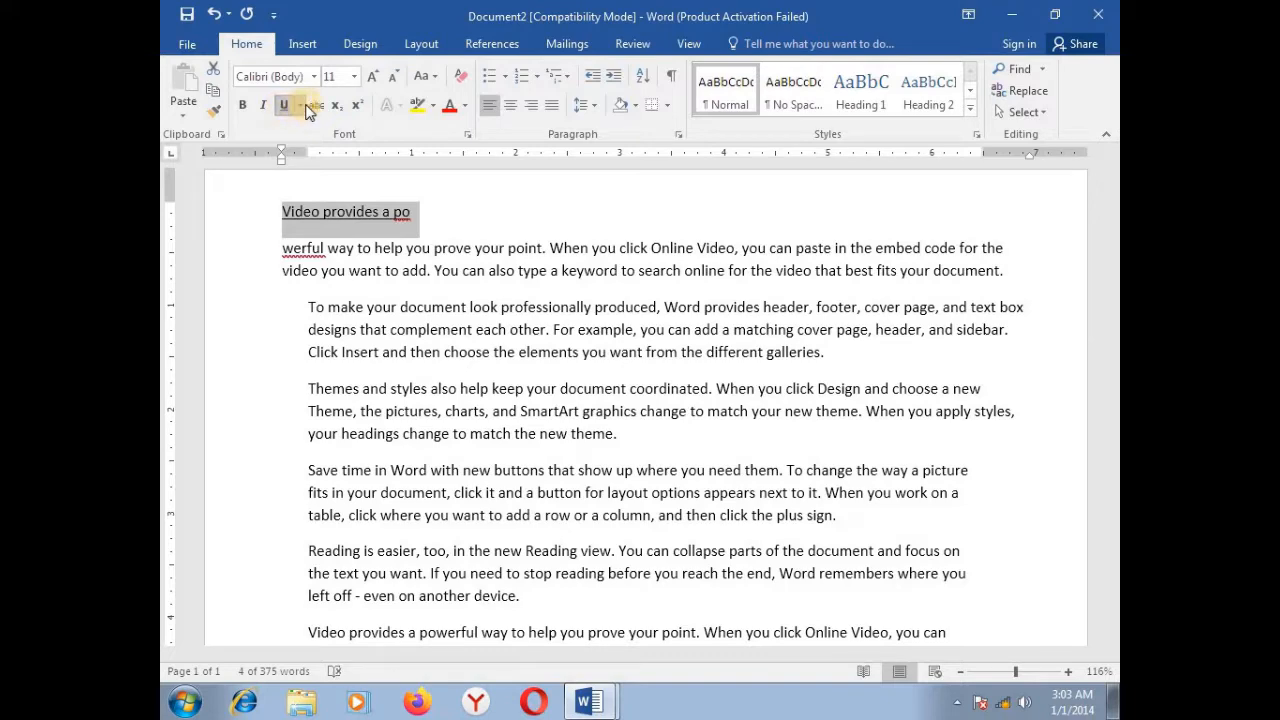
{"action": "left_click", "coordinate": [299, 107]}
{"action": "left_click", "coordinate": [314, 153]}
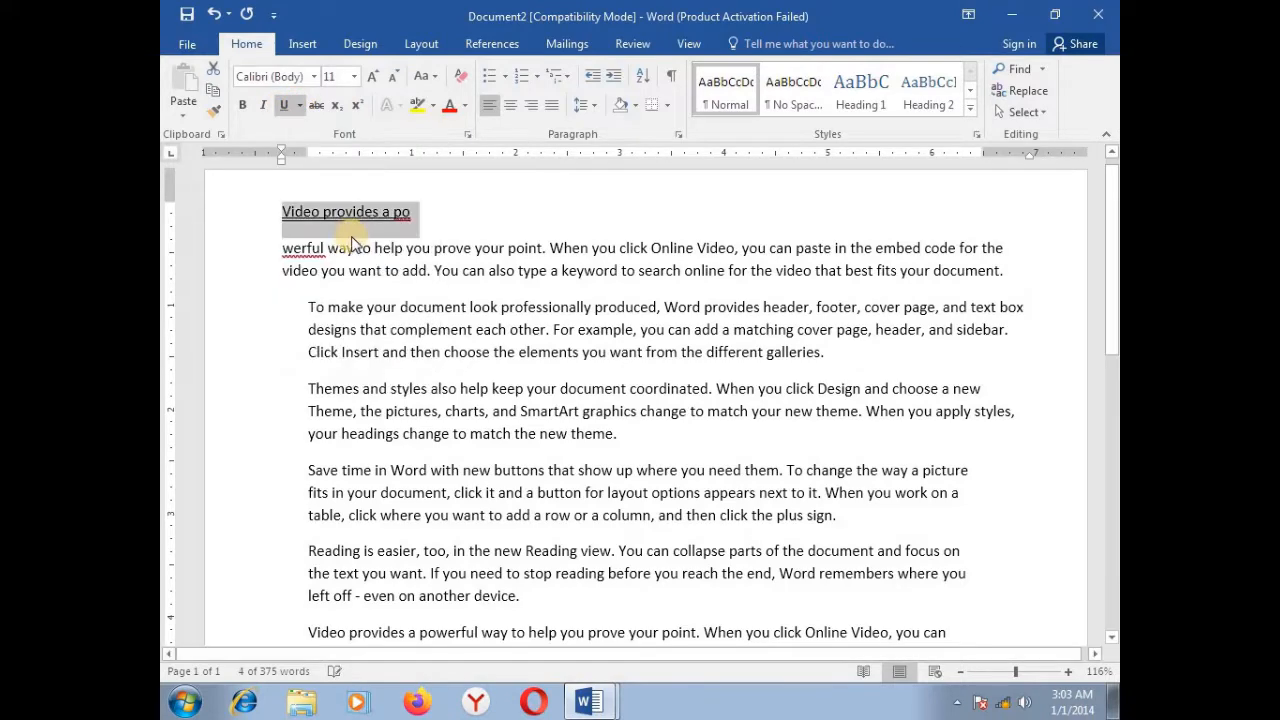
{"action": "left_click", "coordinate": [284, 111]}
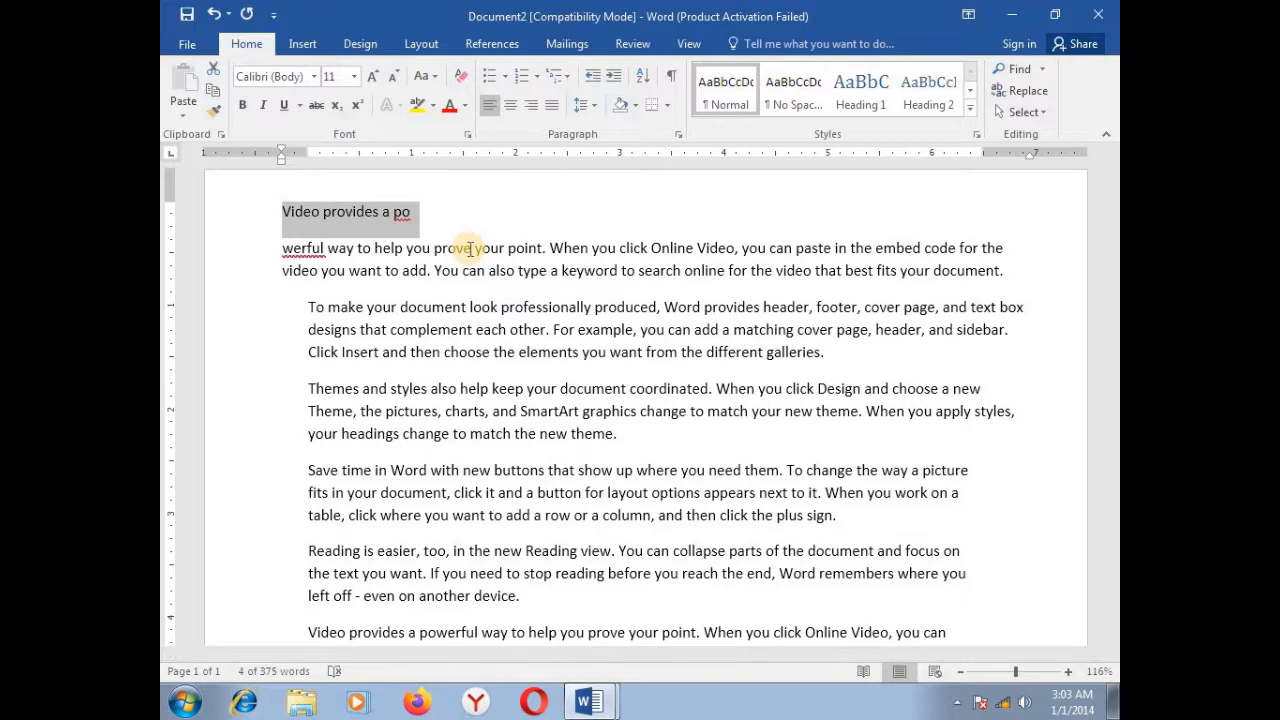
{"action": "key", "text": "ctrl+u"}
{"action": "key", "text": "ctrl+u"}
{"action": "left_click", "coordinate": [585, 270]}
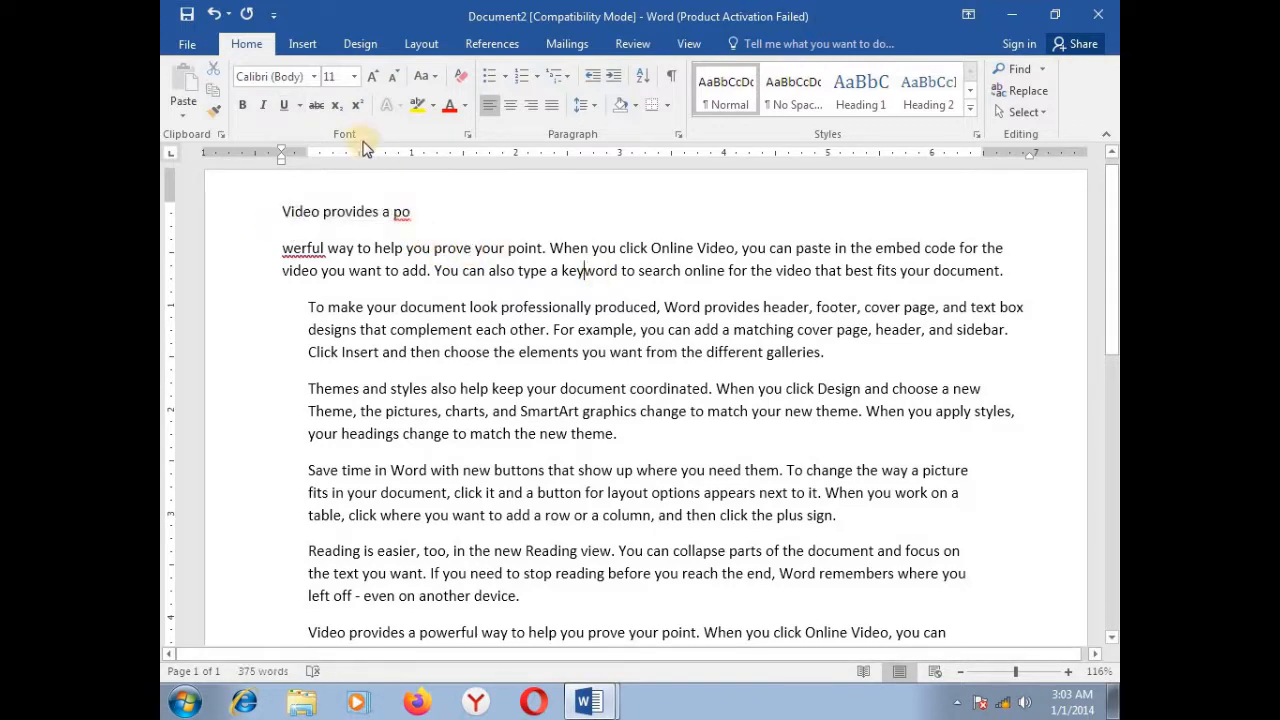
Step: Apply strikethrough to the first line and to "werful way to help you prove your" in the second paragraph
{"action": "left_click", "coordinate": [255, 213]}
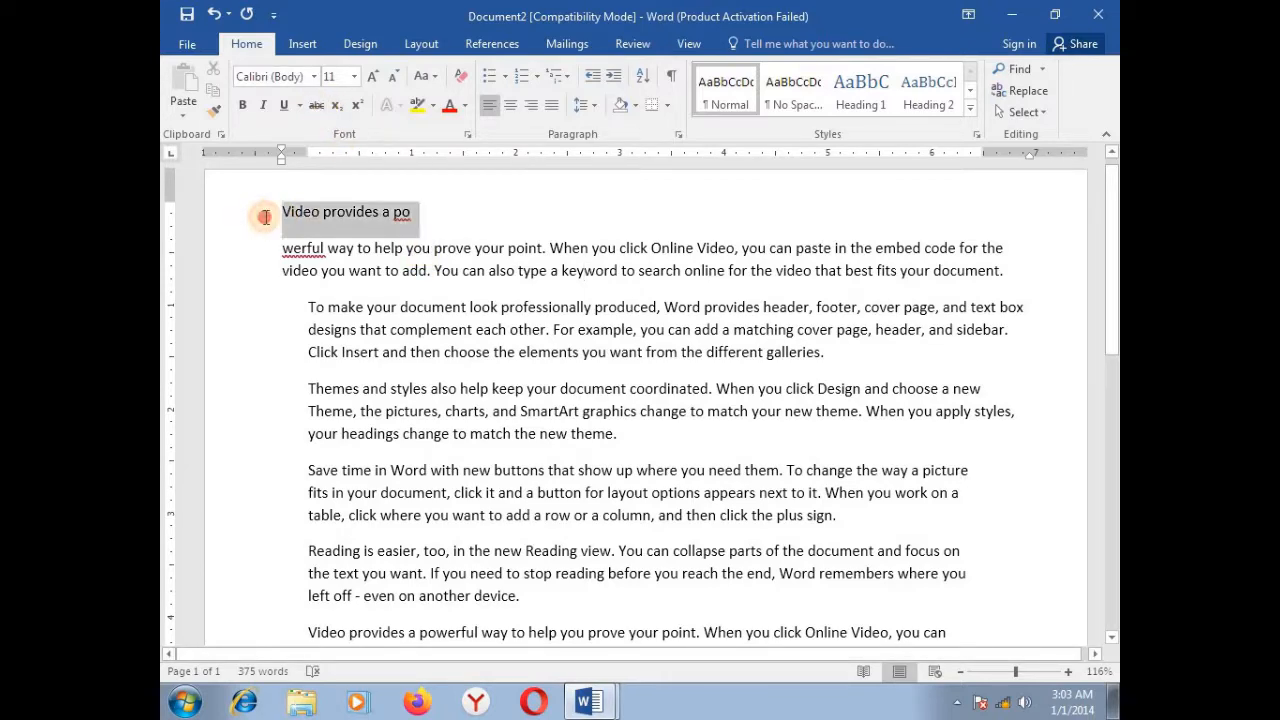
{"action": "left_click", "coordinate": [313, 106]}
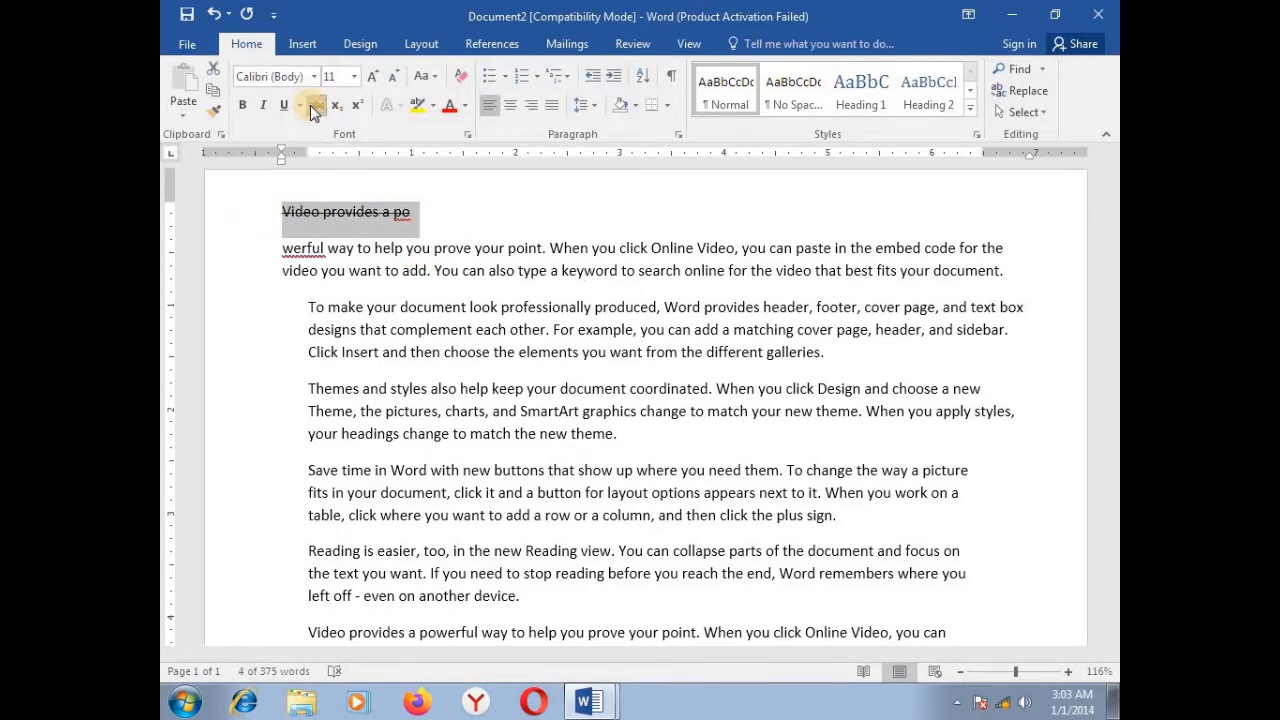
{"action": "left_click_drag", "start_coordinate": [508, 248], "coordinate": [283, 248]}
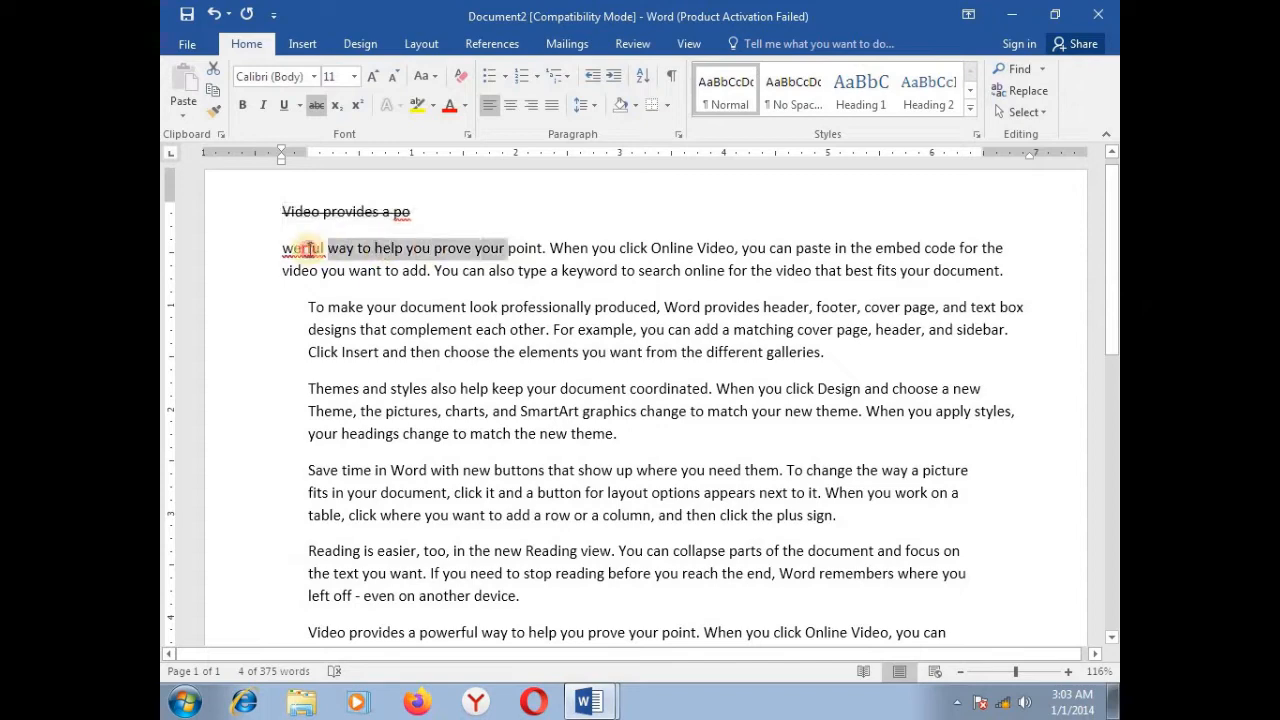
{"action": "left_click", "coordinate": [314, 106]}
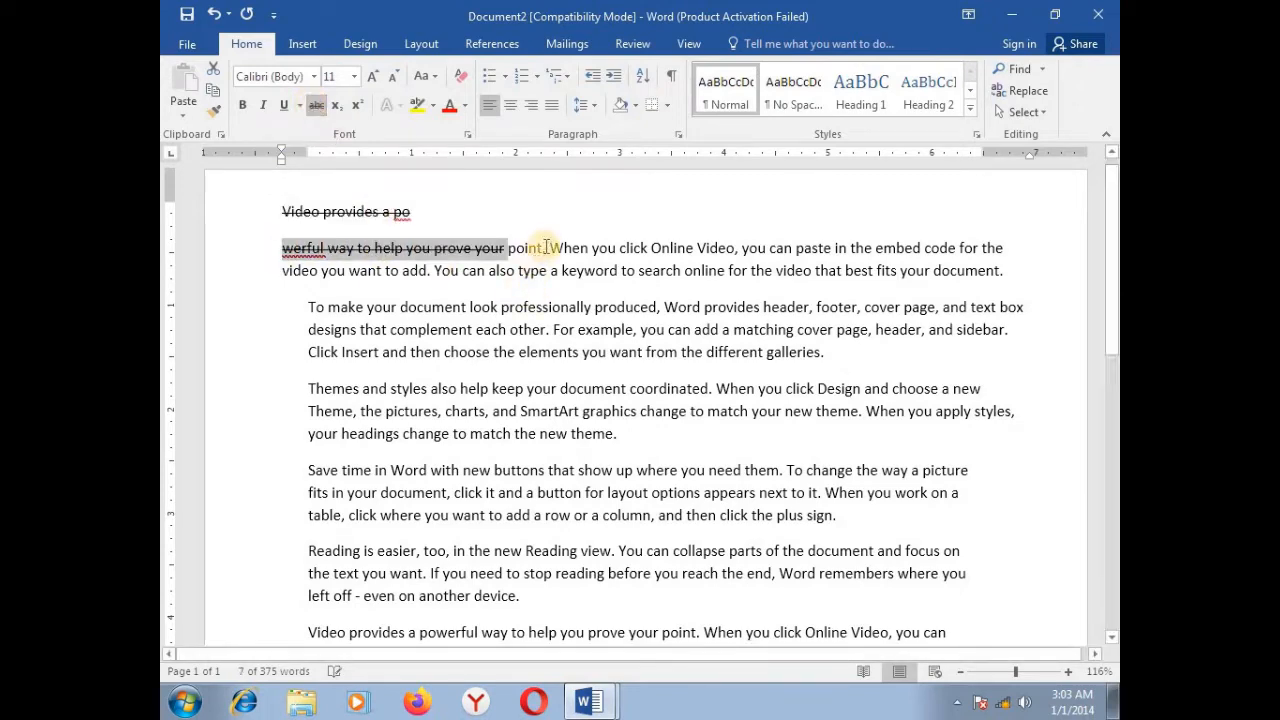
{"action": "left_click", "coordinate": [560, 274]}
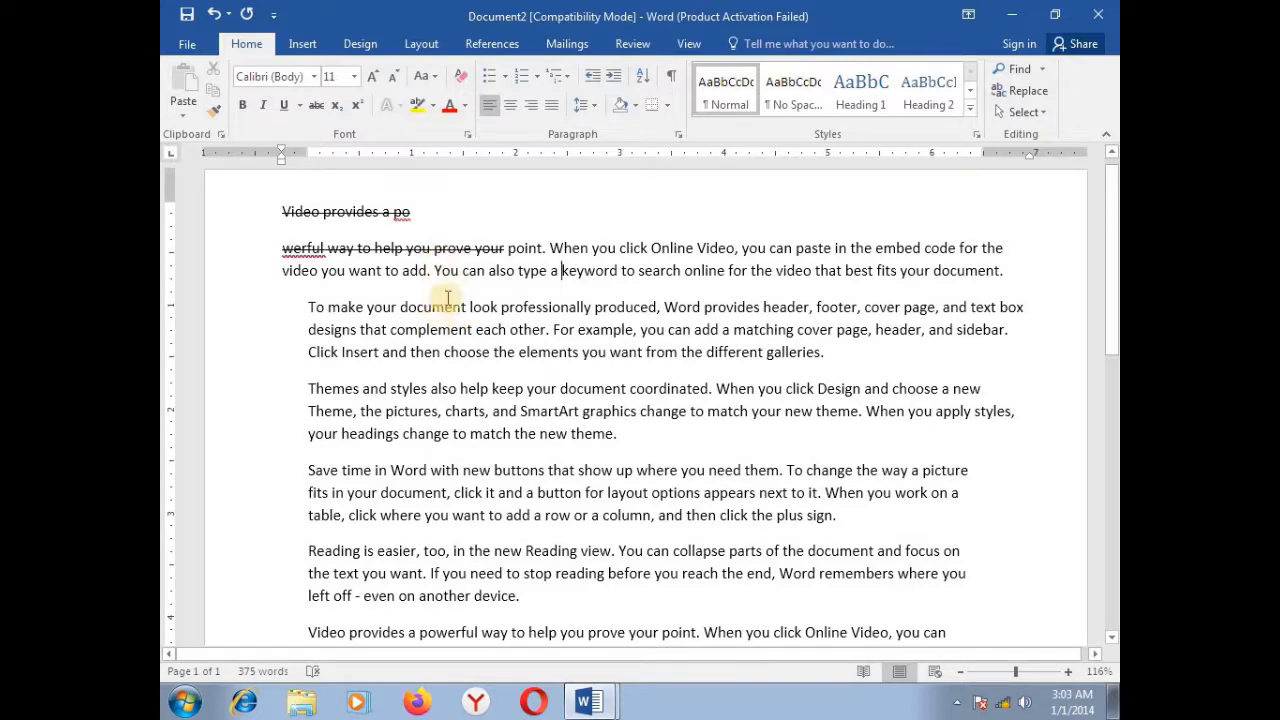
Step: Add a new paragraph reading "H2O" after the one ending in "different galleries." and format its 2 as subscript
{"action": "left_click", "coordinate": [849, 361]}
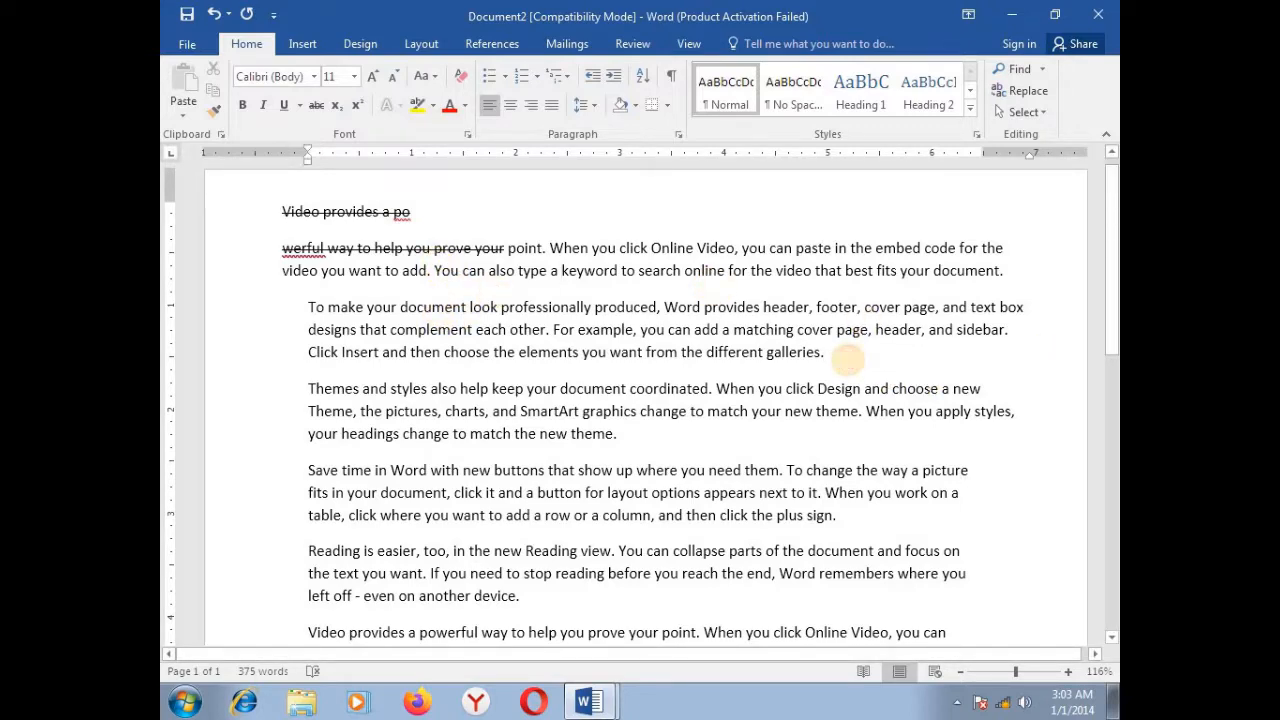
{"action": "key", "text": "Return"}
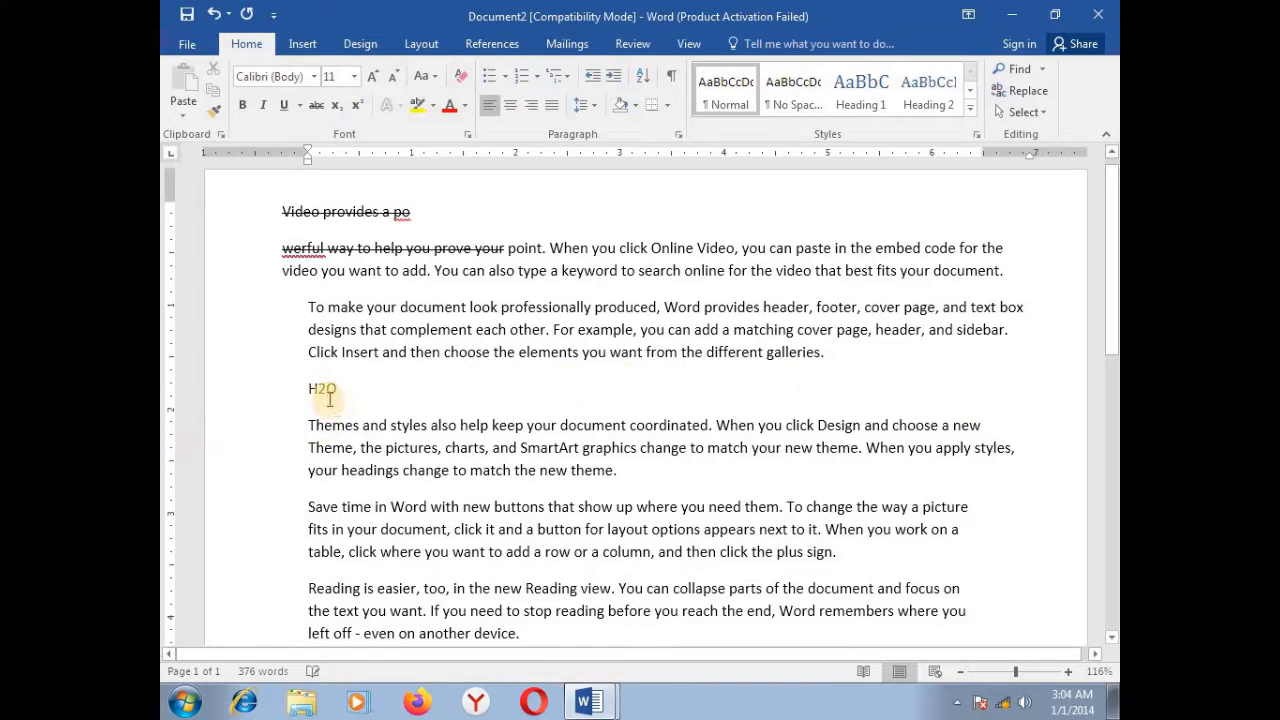
{"action": "left_click_drag", "start_coordinate": [325, 385], "coordinate": [315, 387]}
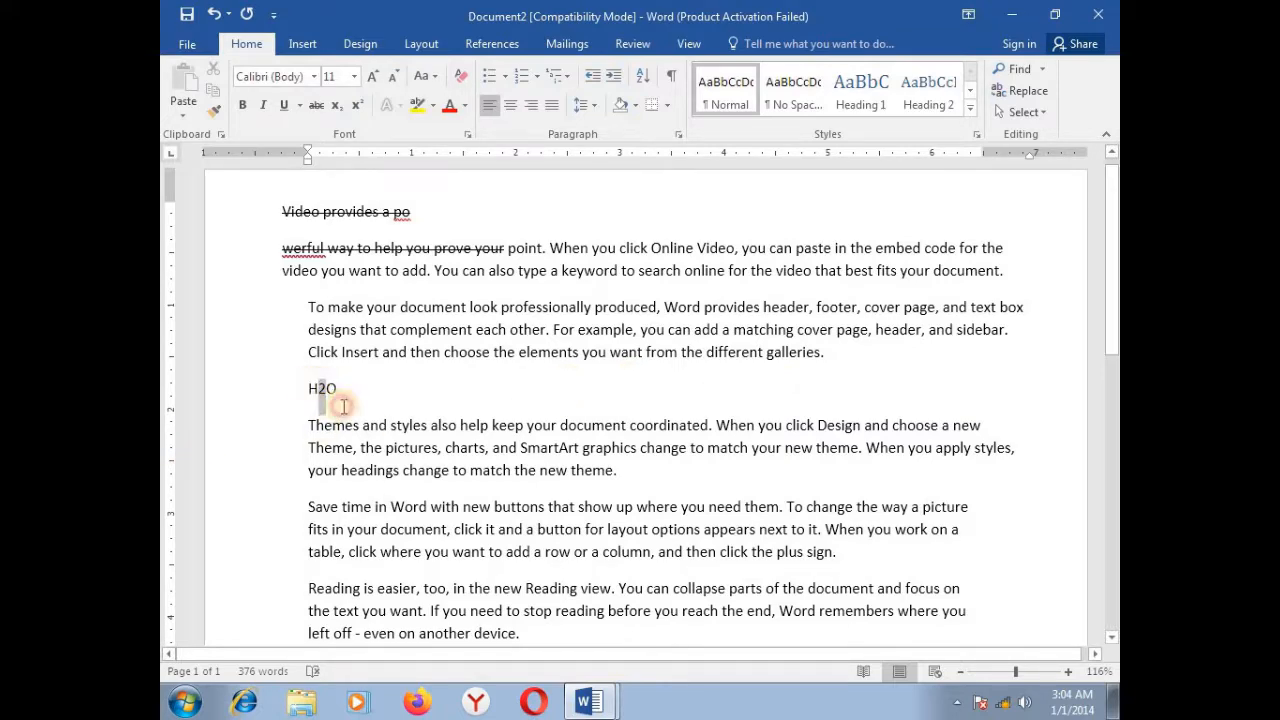
{"action": "left_click", "coordinate": [338, 105]}
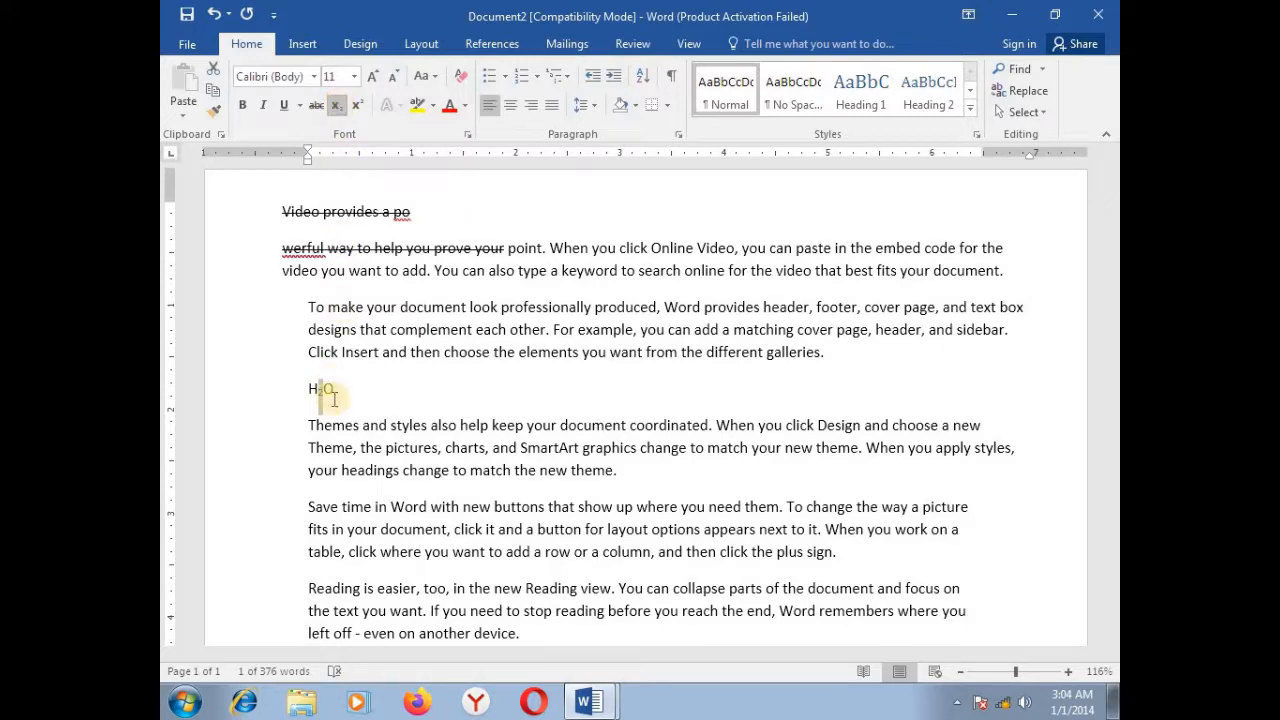
Step: Add "1010" after the H2O formula and format its last two digits as superscript
{"action": "left_click", "coordinate": [340, 389]}
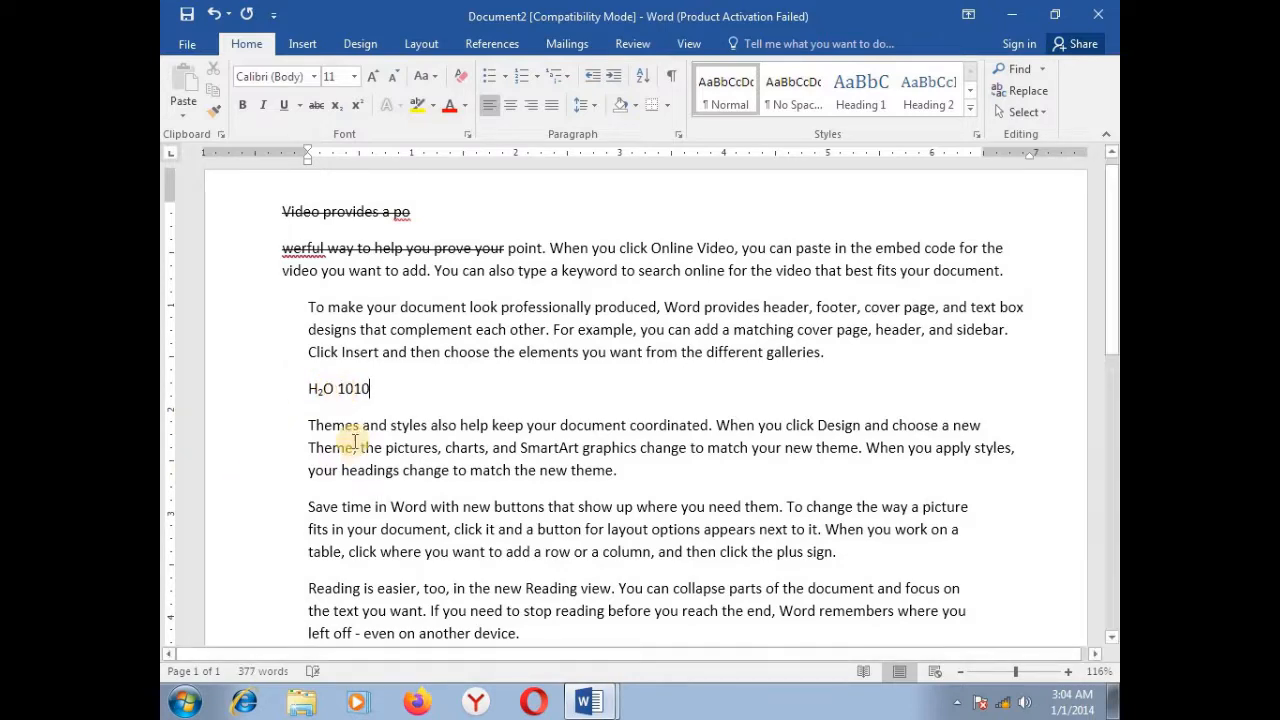
{"action": "left_click_drag", "start_coordinate": [381, 387], "coordinate": [353, 388]}
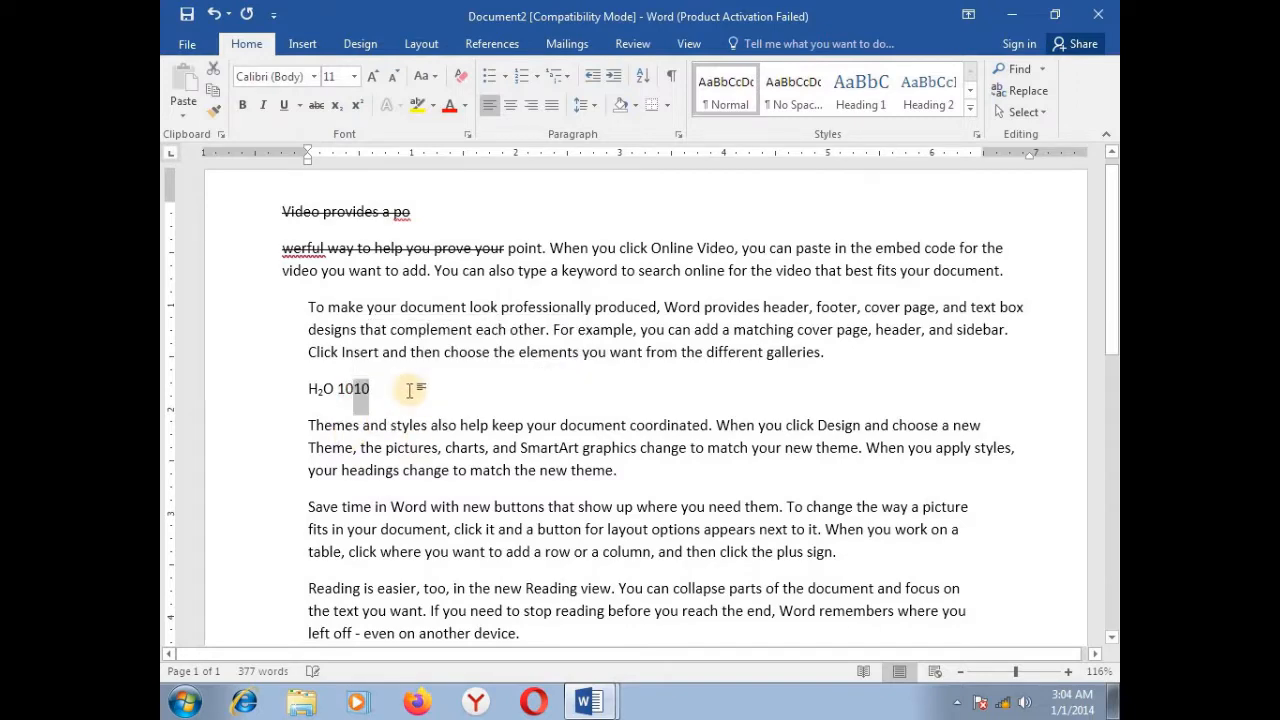
{"action": "left_click", "coordinate": [361, 108]}
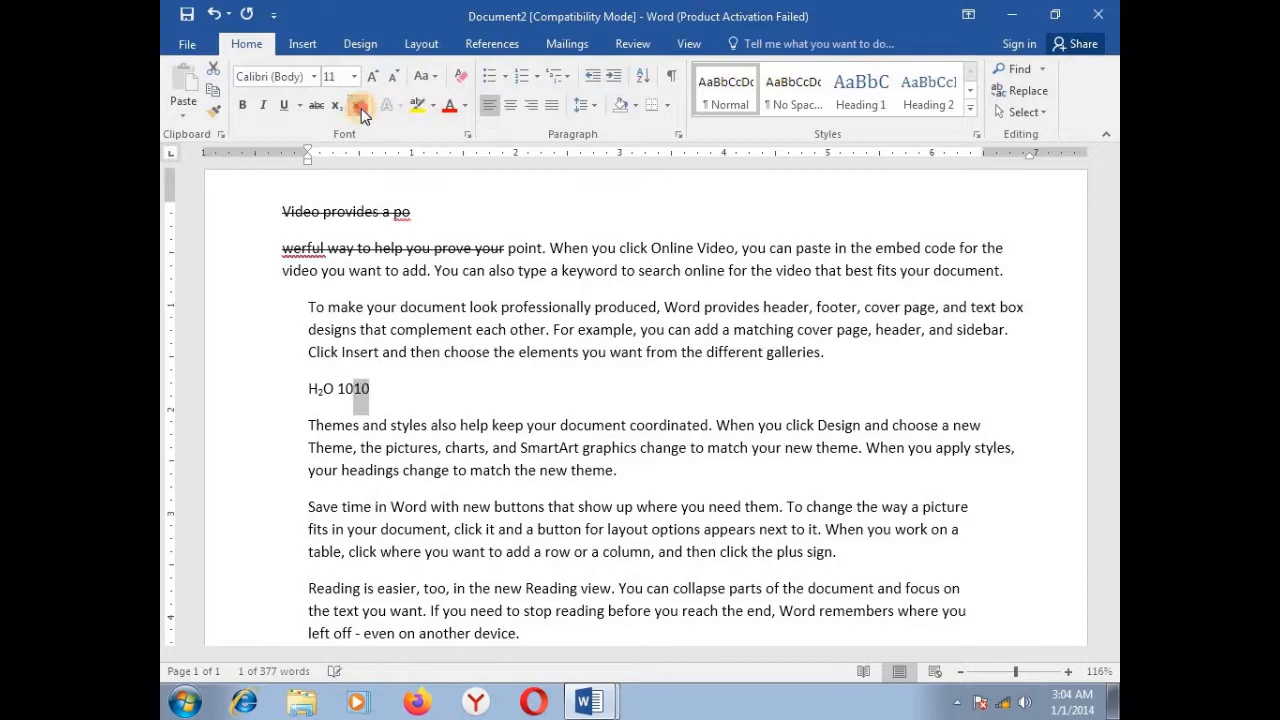
{"action": "left_click", "coordinate": [361, 108]}
{"action": "left_click", "coordinate": [382, 390]}
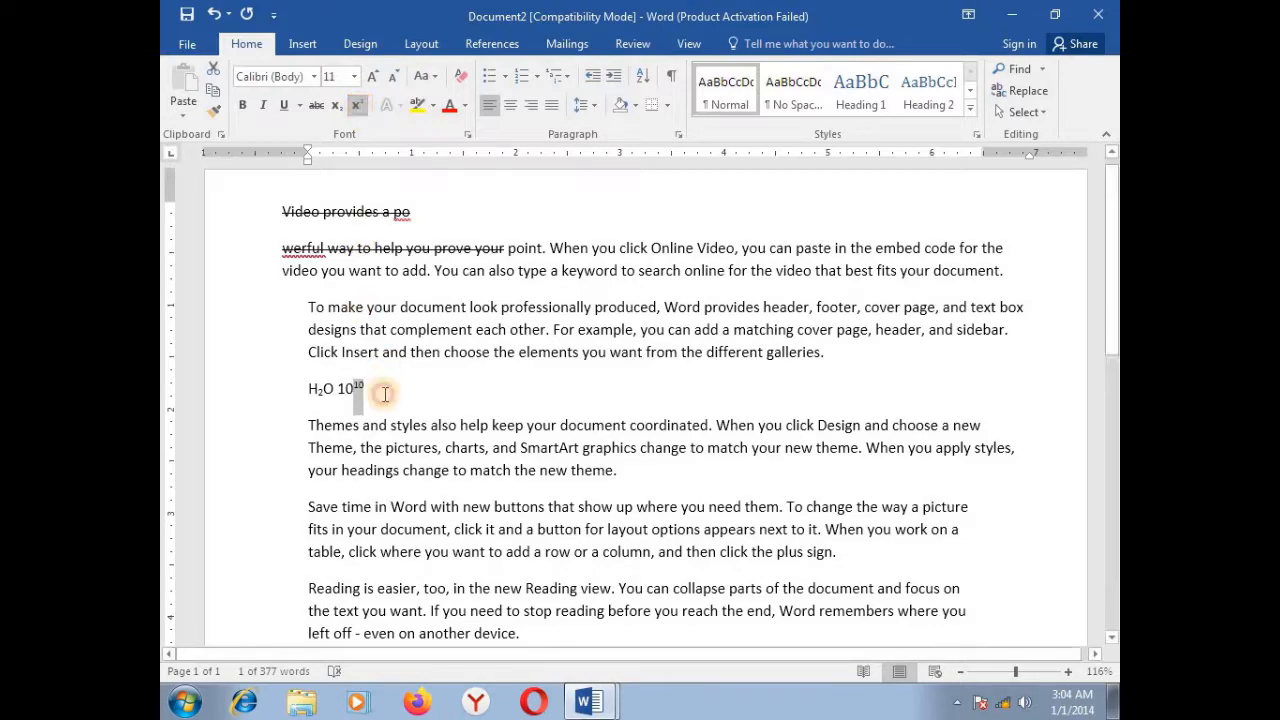
Step: Increase the font size of "To make your document" to 16
{"action": "left_click", "coordinate": [1020, 672]}
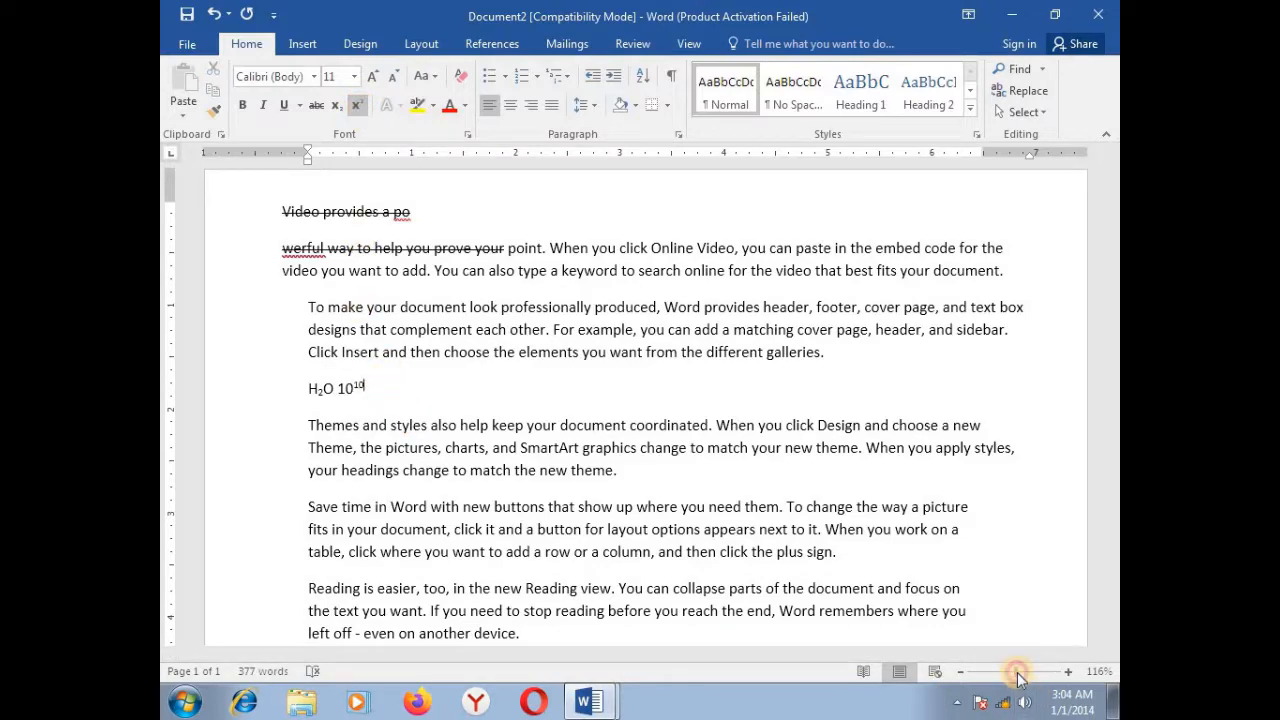
{"action": "left_click_drag", "start_coordinate": [420, 285], "coordinate": [286, 280]}
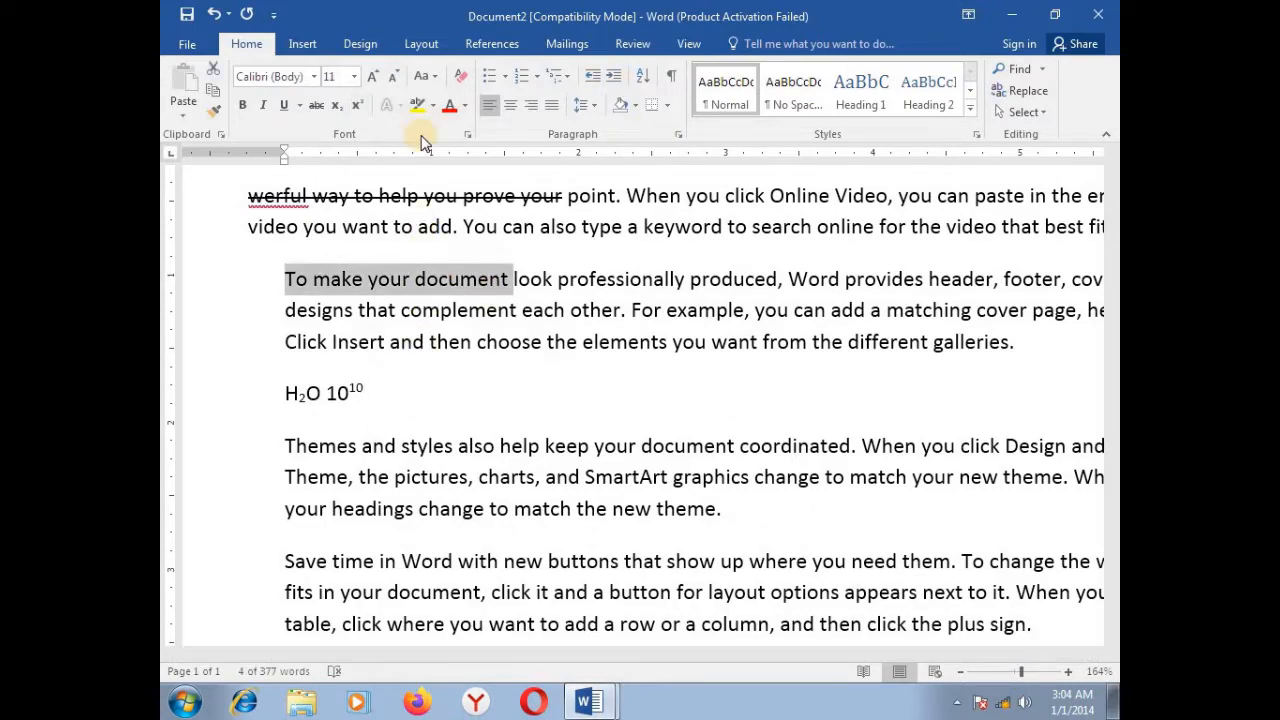
{"action": "left_click", "coordinate": [372, 76]}
{"action": "left_click", "coordinate": [372, 76]}
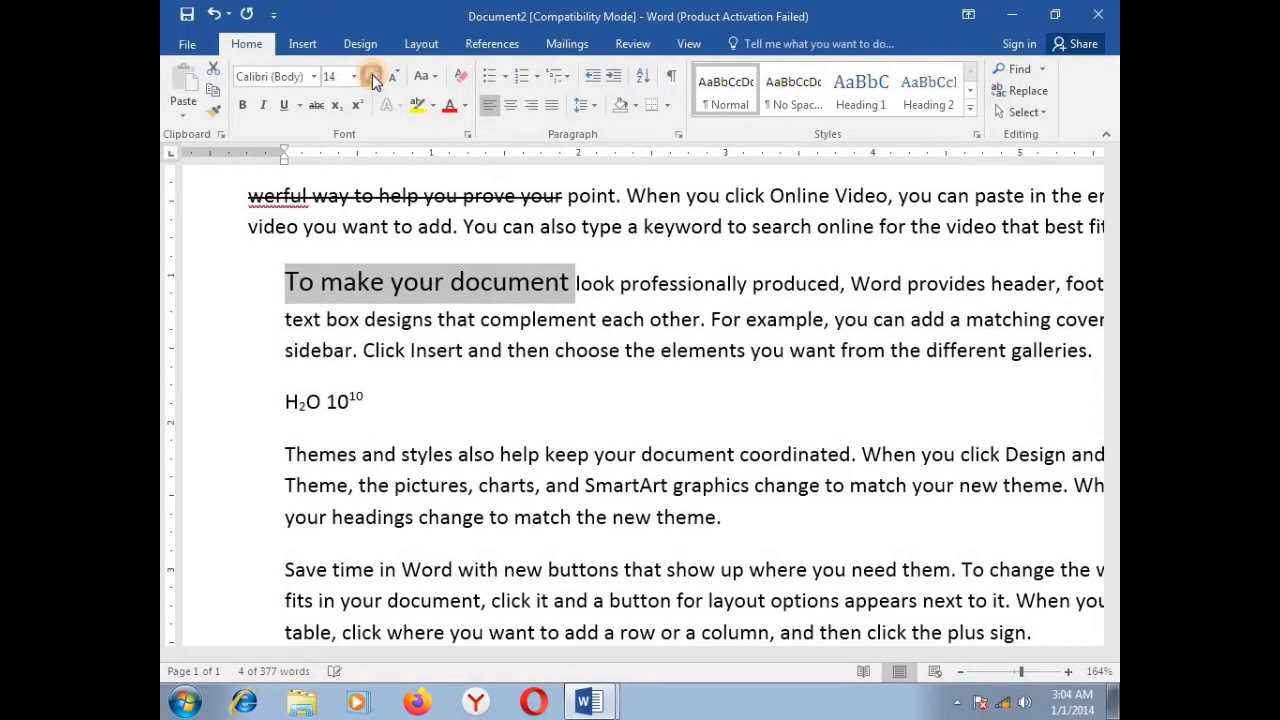
{"action": "left_click", "coordinate": [372, 76]}
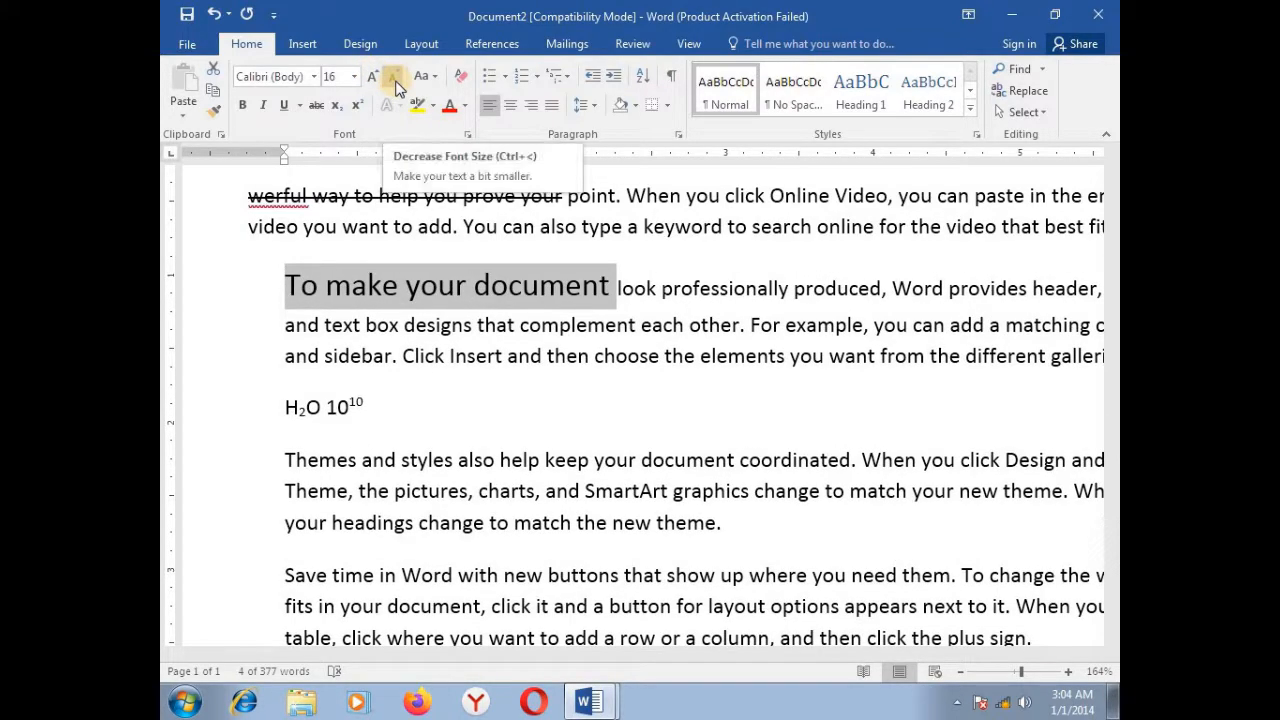
Step: Decrease the font size of "To make your document" to 12 and increase it to 18
{"action": "left_click", "coordinate": [396, 80]}
{"action": "left_click", "coordinate": [396, 80]}
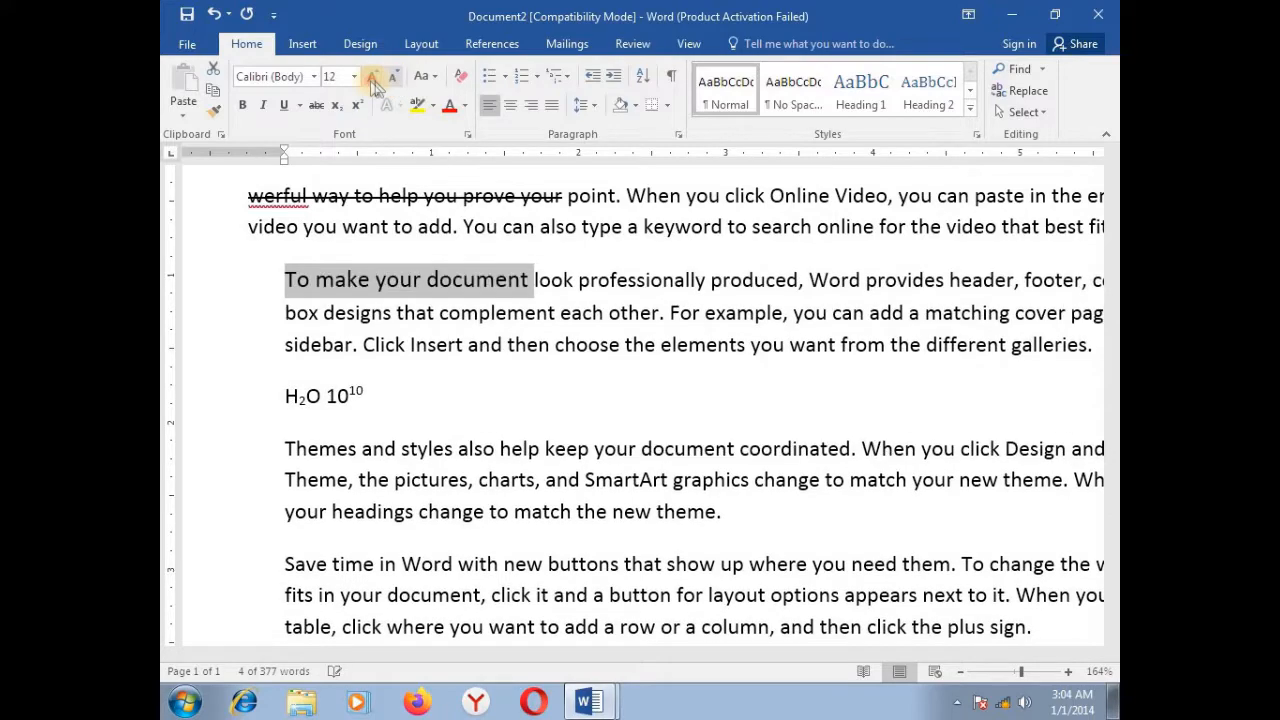
{"action": "left_click", "coordinate": [373, 80]}
{"action": "left_click", "coordinate": [373, 77]}
{"action": "left_click", "coordinate": [372, 77]}
{"action": "left_click", "coordinate": [662, 290]}
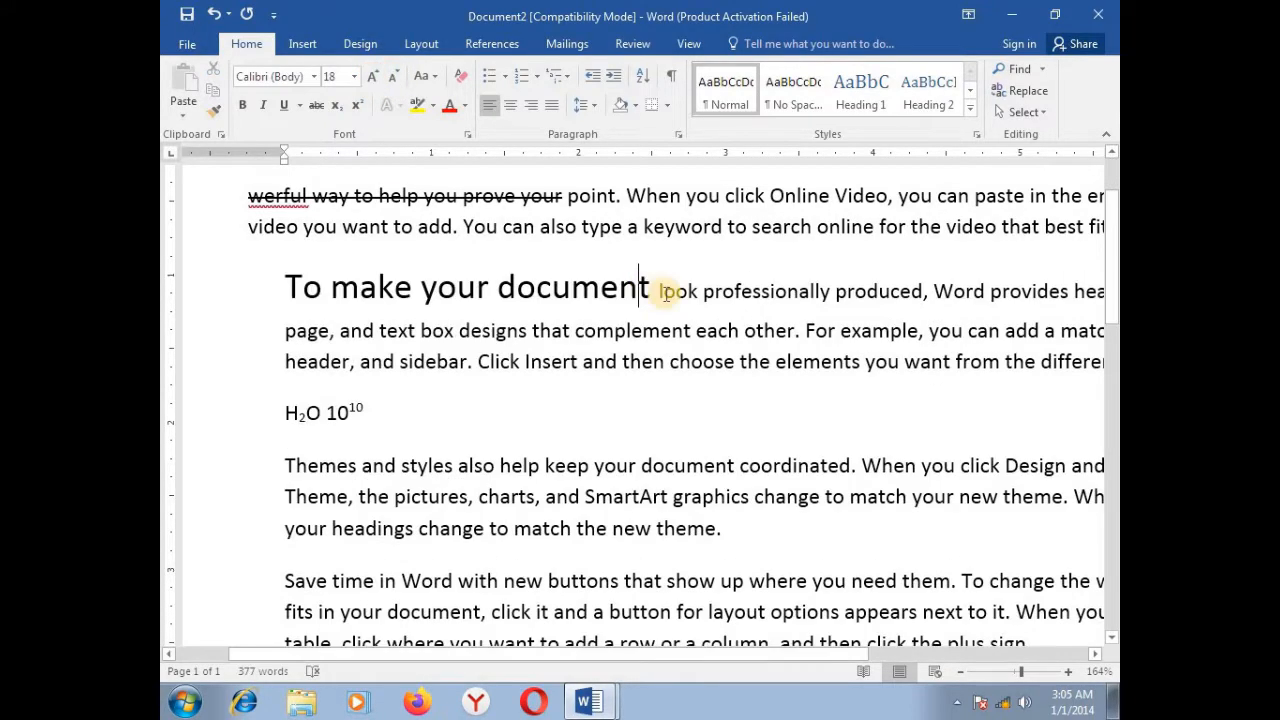
Step: Enlarge the selected "To make your document" to size 24 and shrink it to size 16
{"action": "left_click_drag", "start_coordinate": [507, 275], "coordinate": [289, 283]}
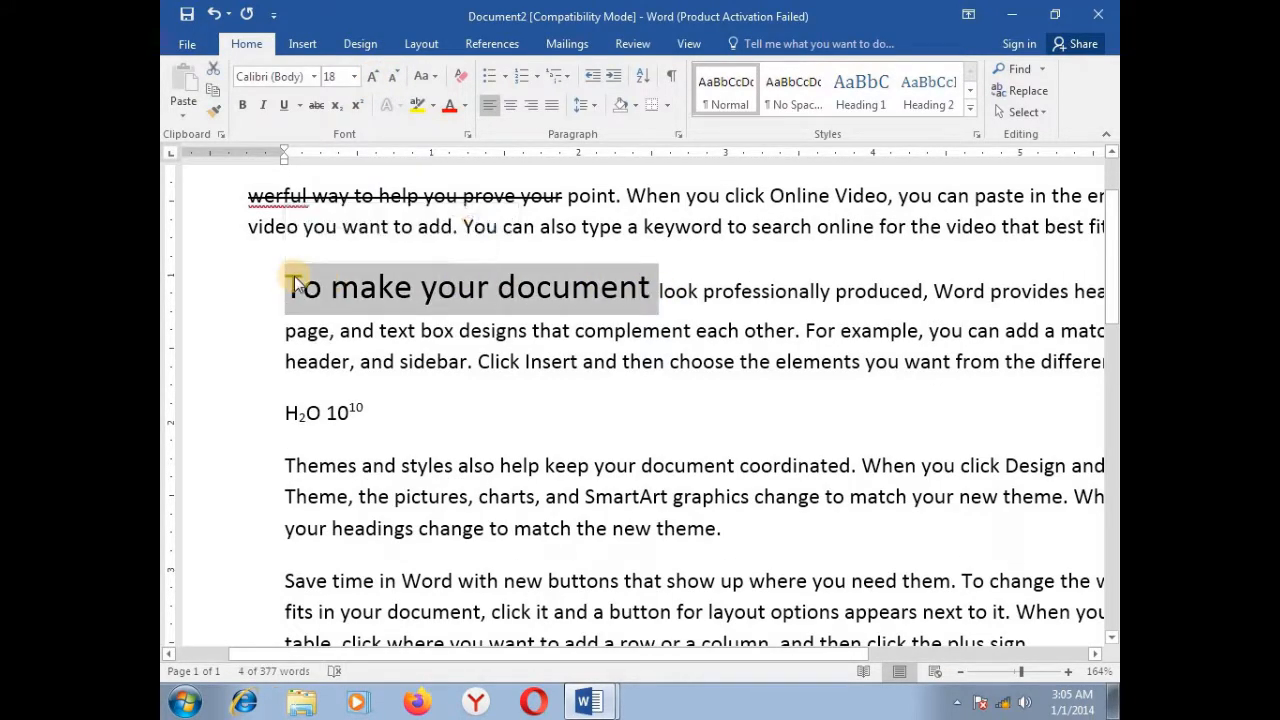
{"action": "key", "text": "ctrl+shift+period"}
{"action": "key", "text": "ctrl+shift+period"}
{"action": "key", "text": "ctrl+shift+period"}
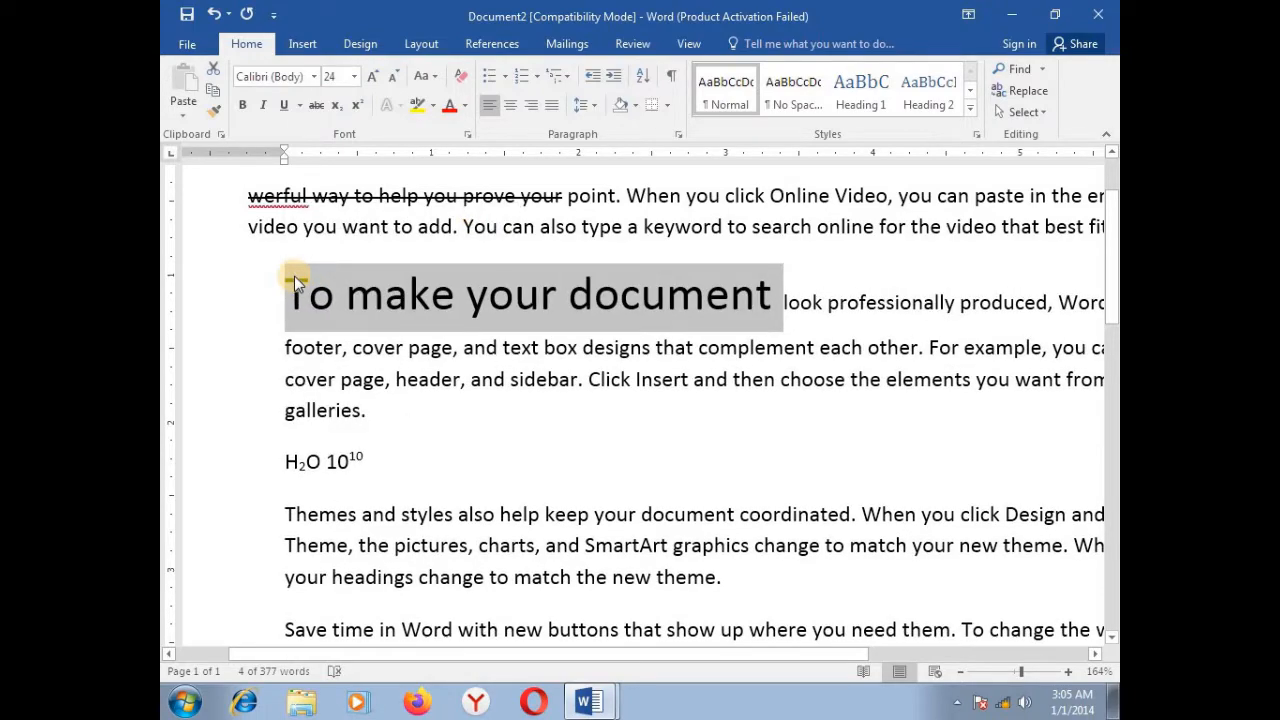
{"action": "key", "text": "ctrl+shift+comma"}
{"action": "key", "text": "ctrl+shift+comma"}
{"action": "key", "text": "ctrl+shift+comma"}
{"action": "key", "text": "ctrl+shift+comma"}
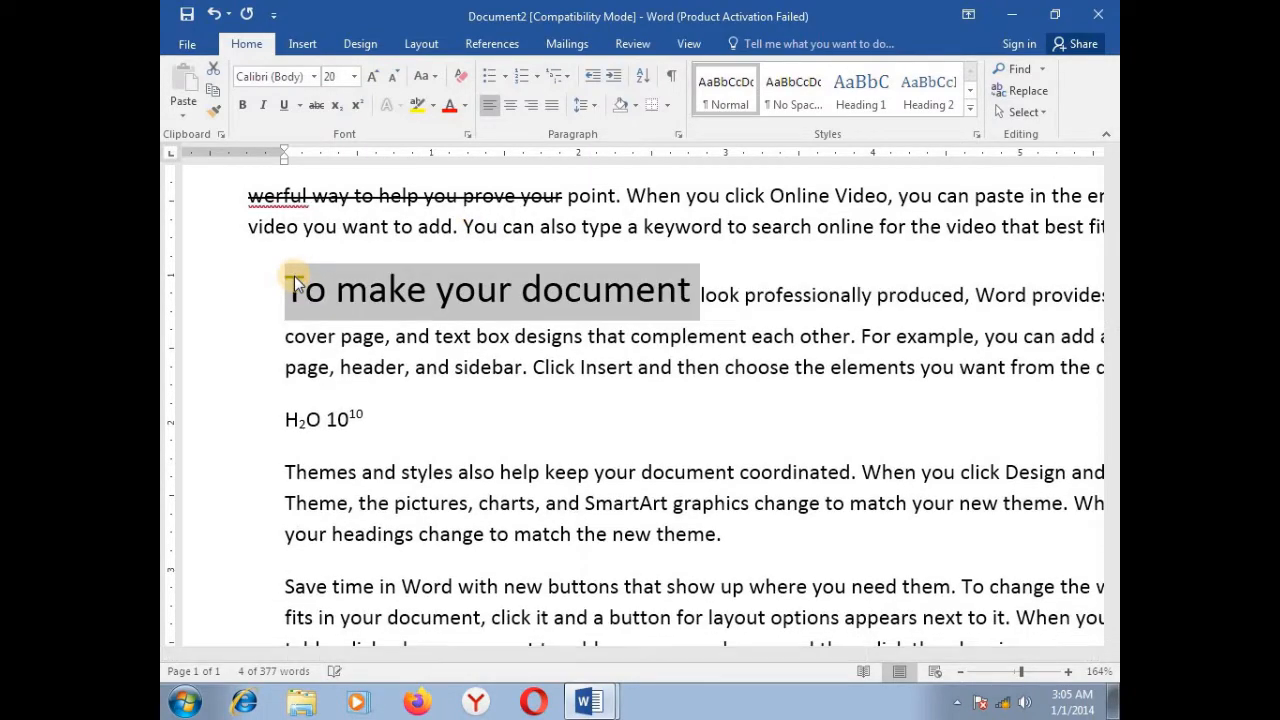
{"action": "left_click", "coordinate": [296, 284]}
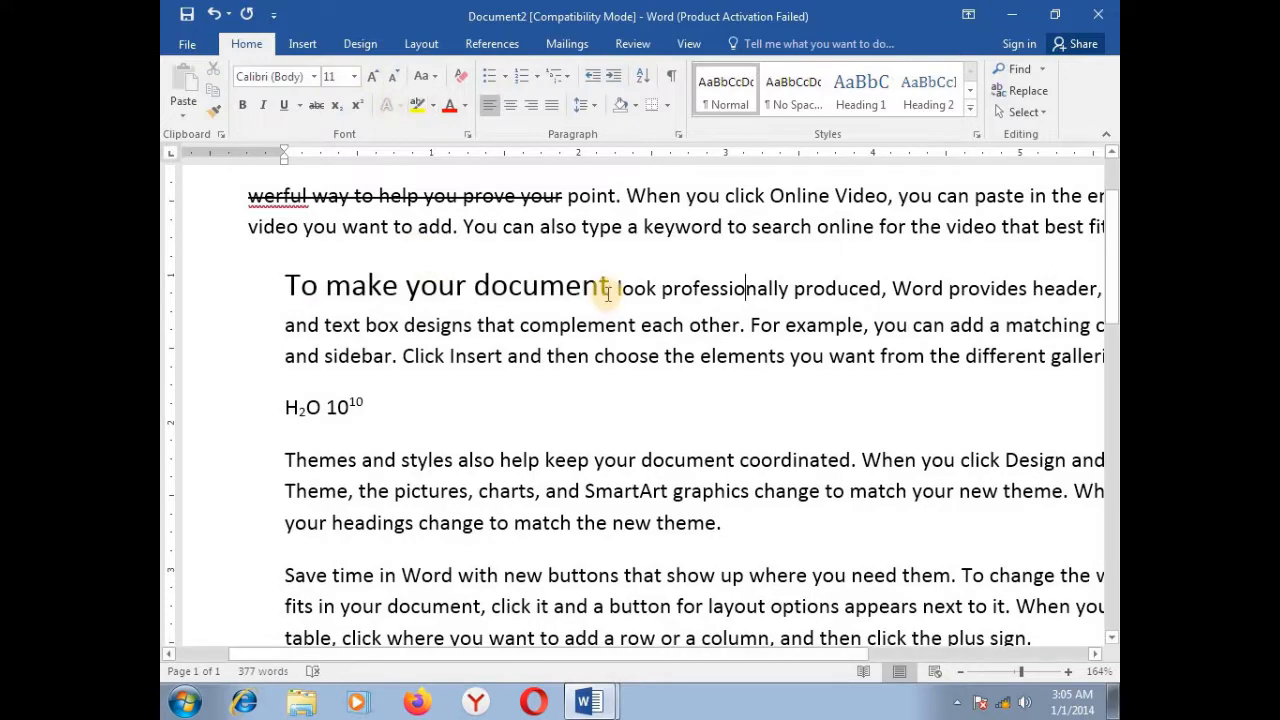
Step: Set "To make your document" to font size 24 and the Adobe Gothic Std B font
{"action": "left_click_drag", "start_coordinate": [616, 288], "coordinate": [287, 284]}
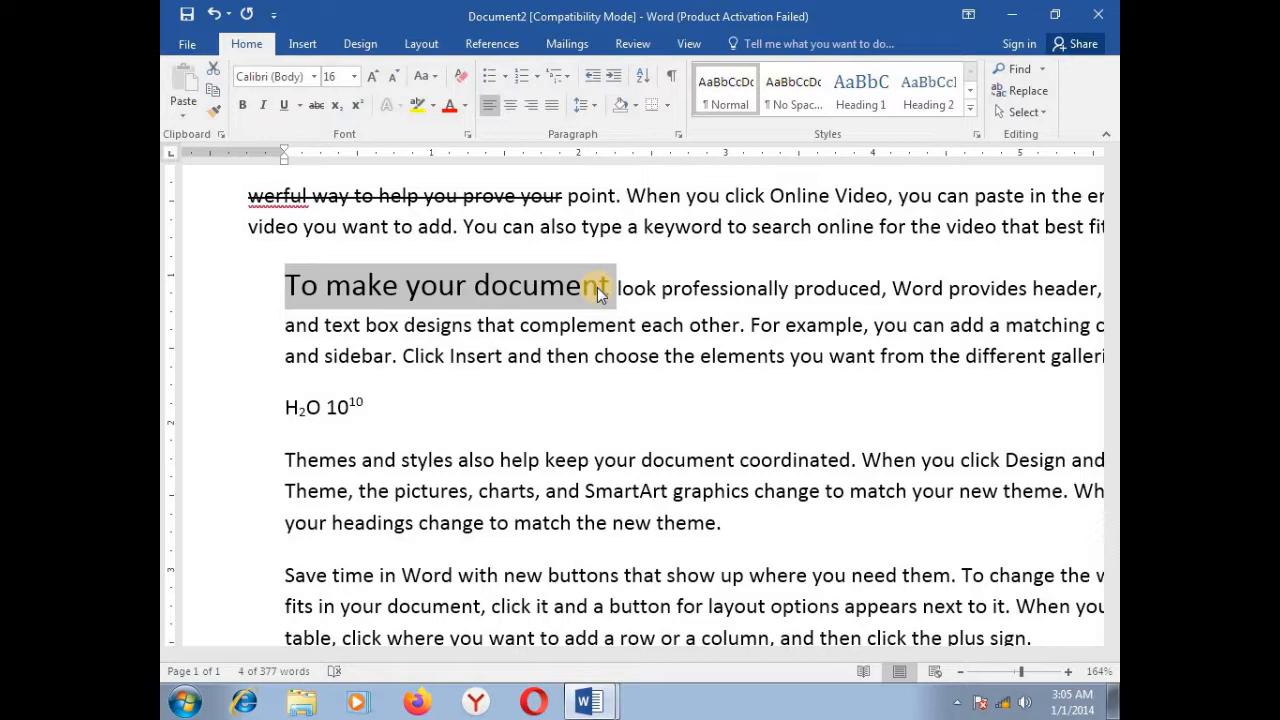
{"action": "left_click", "coordinate": [354, 75]}
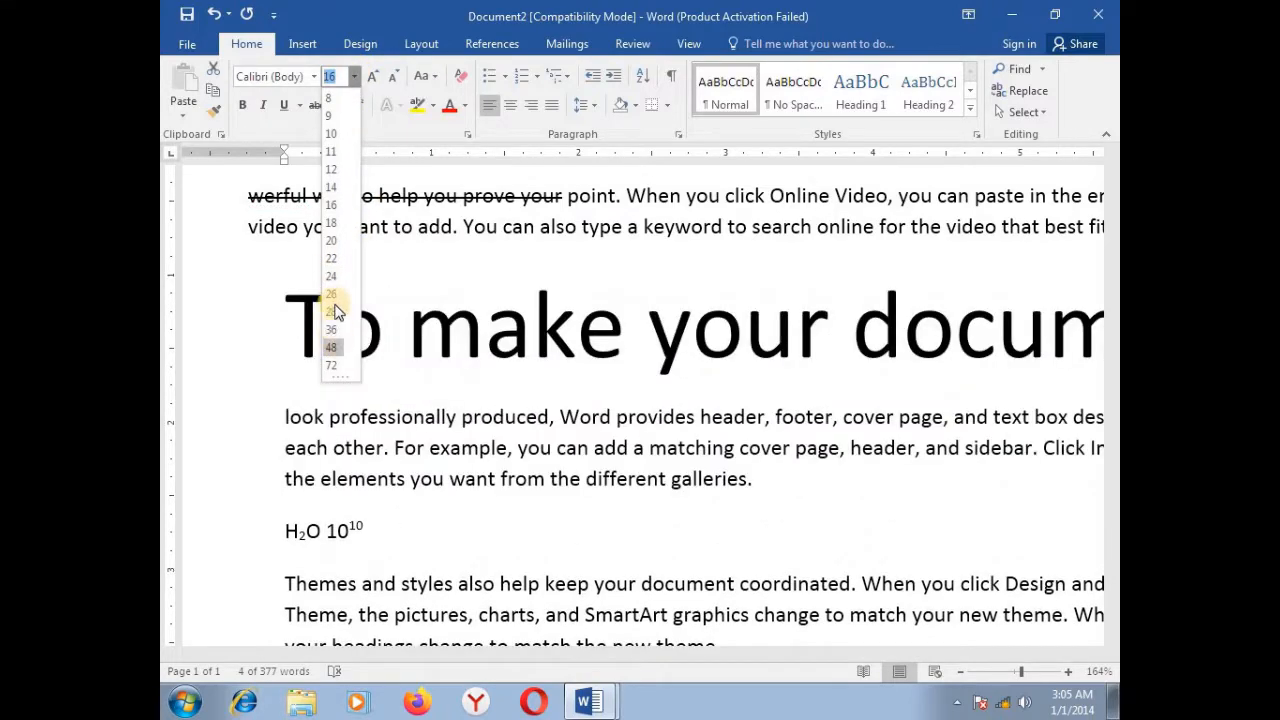
{"action": "left_click", "coordinate": [331, 276]}
{"action": "left_click", "coordinate": [314, 76]}
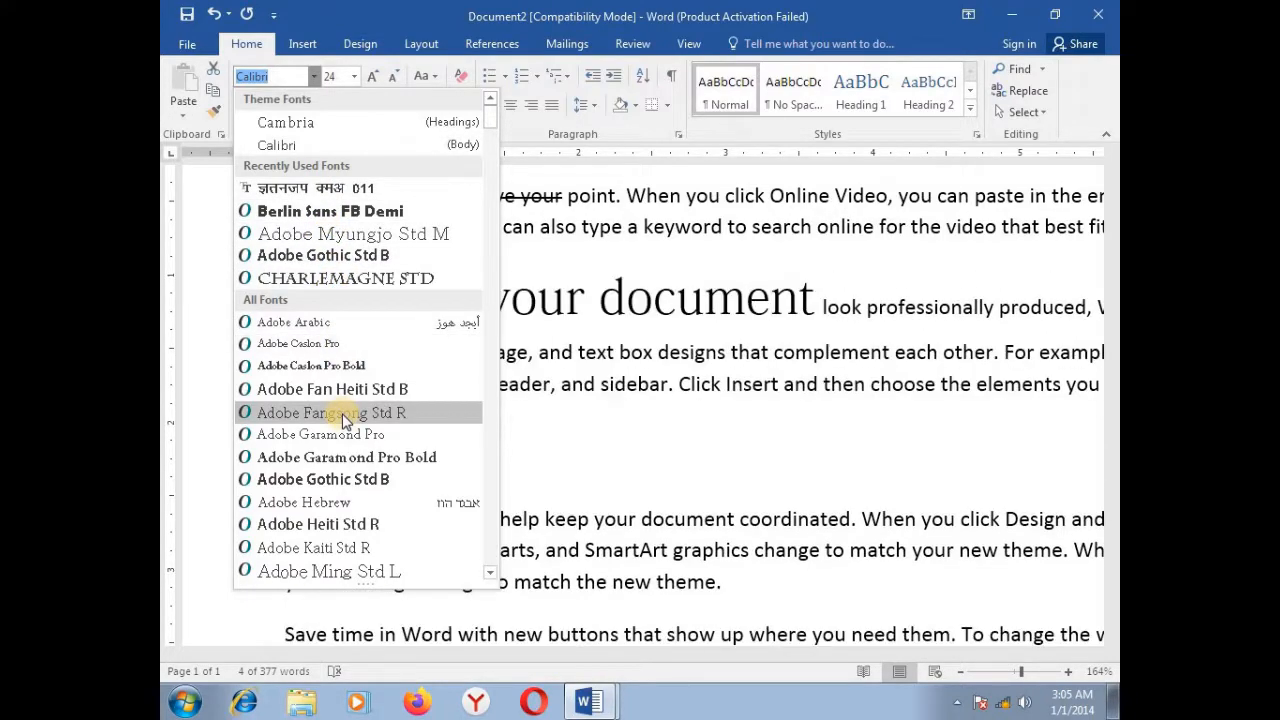
{"action": "left_click", "coordinate": [352, 479]}
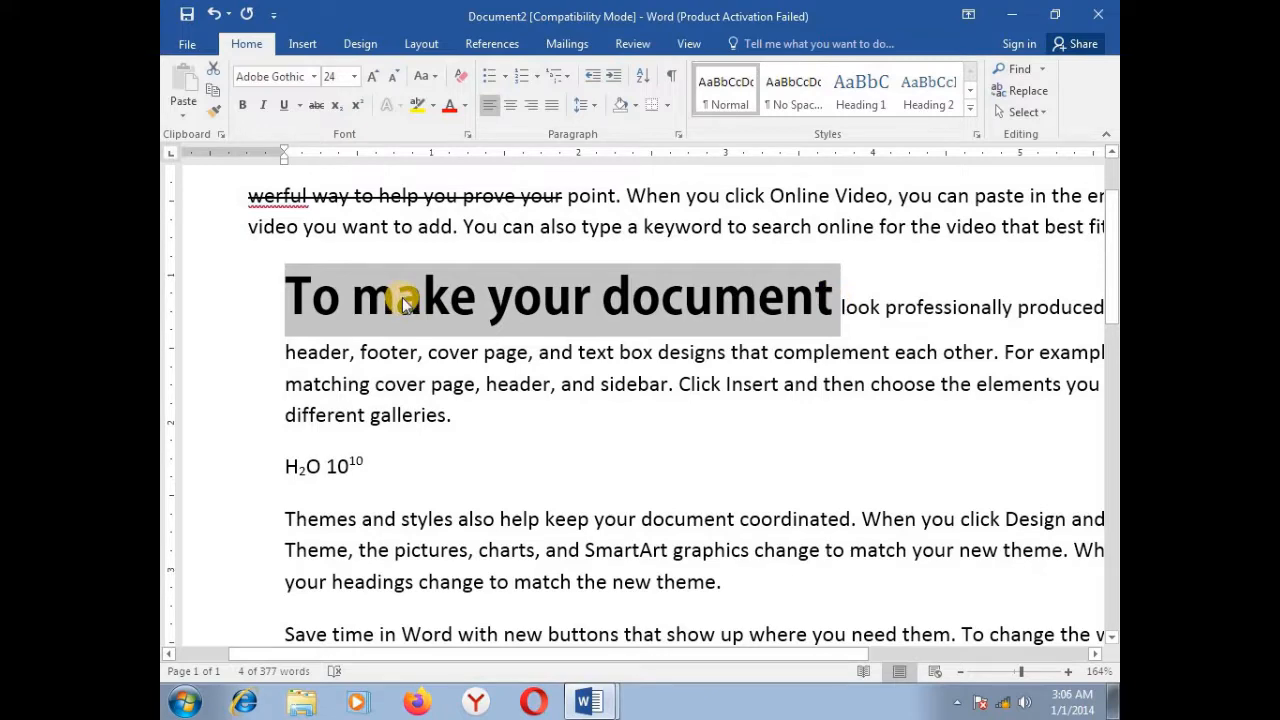
Step: Change the case of "To make your document" to UPPERCASE and to lowercase
{"action": "left_click", "coordinate": [423, 76]}
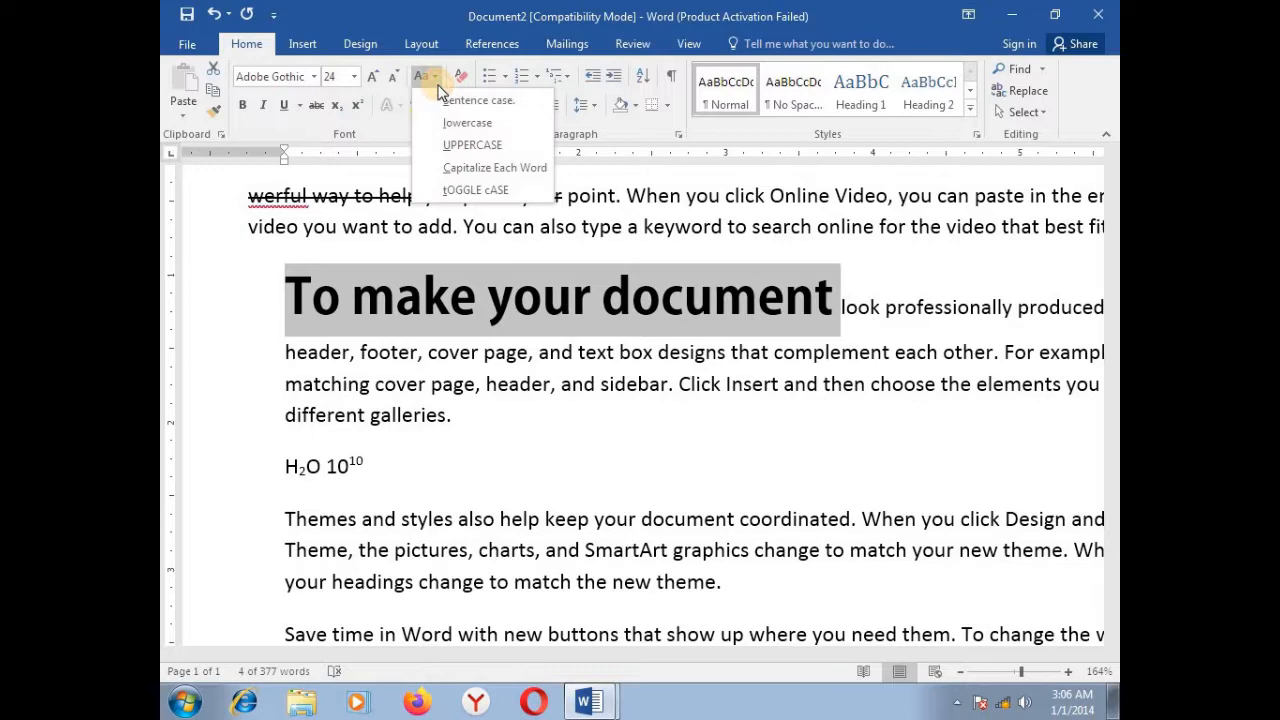
{"action": "left_click", "coordinate": [457, 146]}
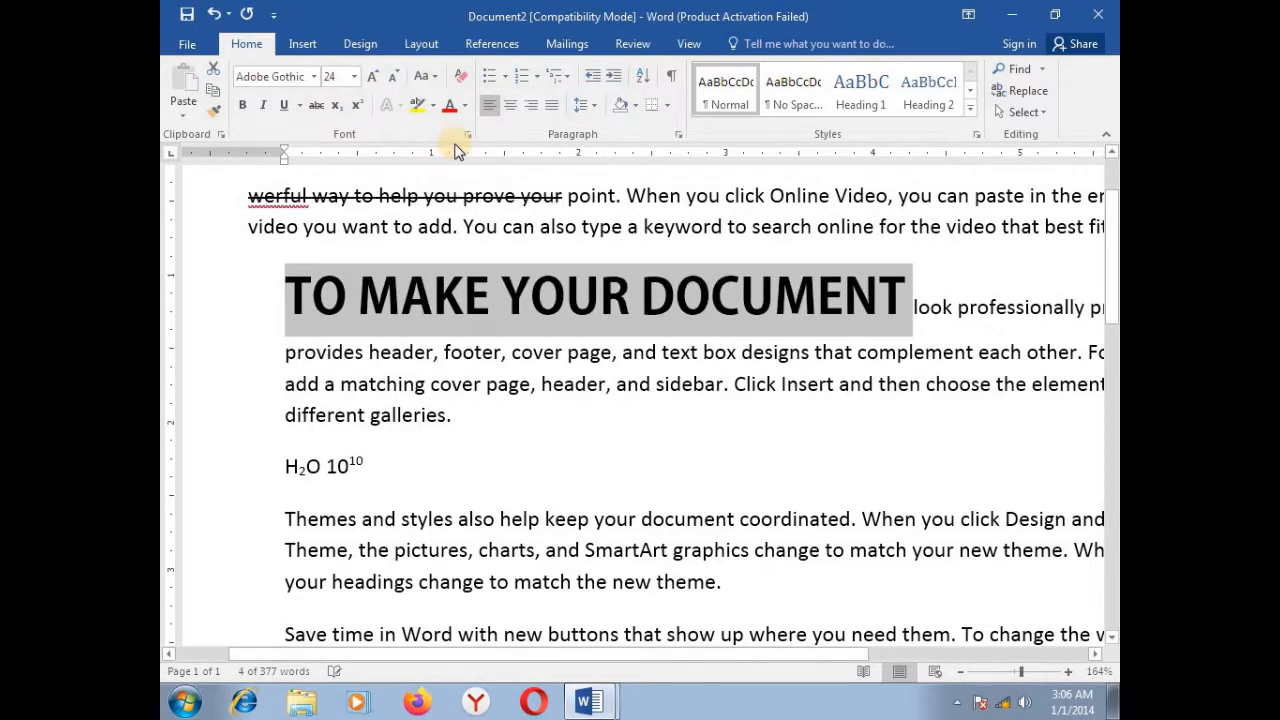
{"action": "left_click", "coordinate": [423, 76]}
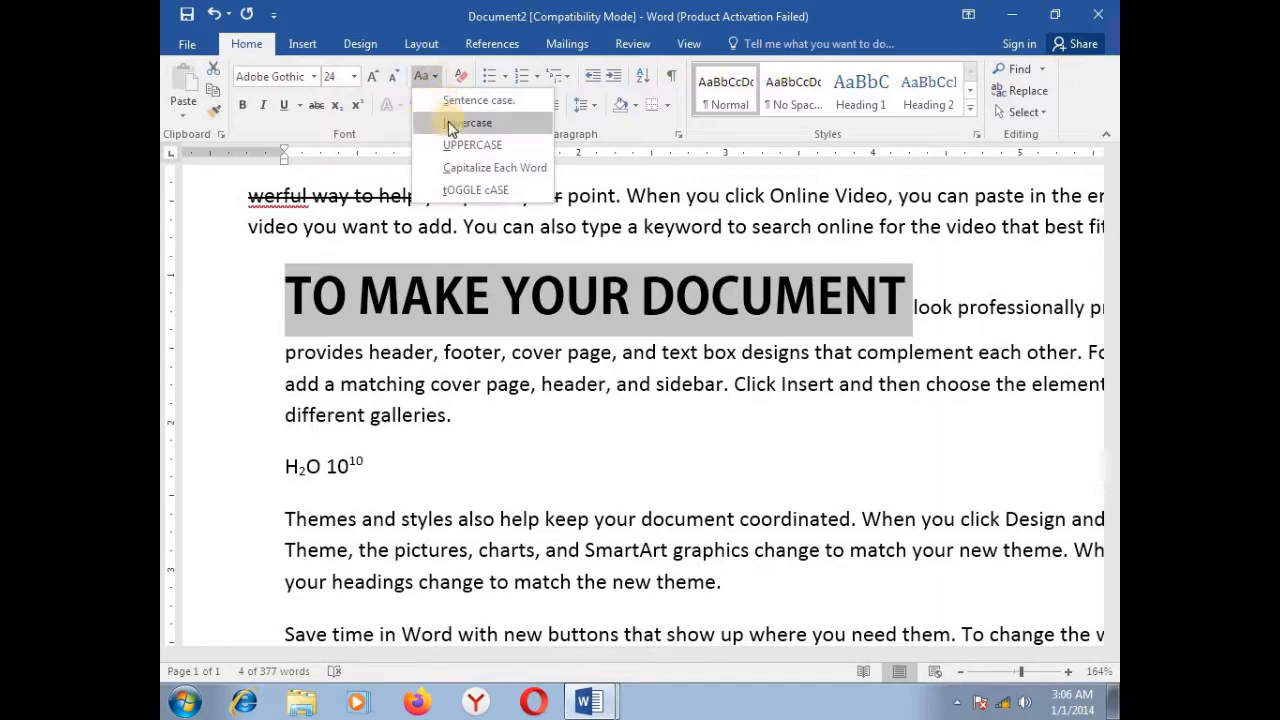
{"action": "left_click", "coordinate": [452, 124]}
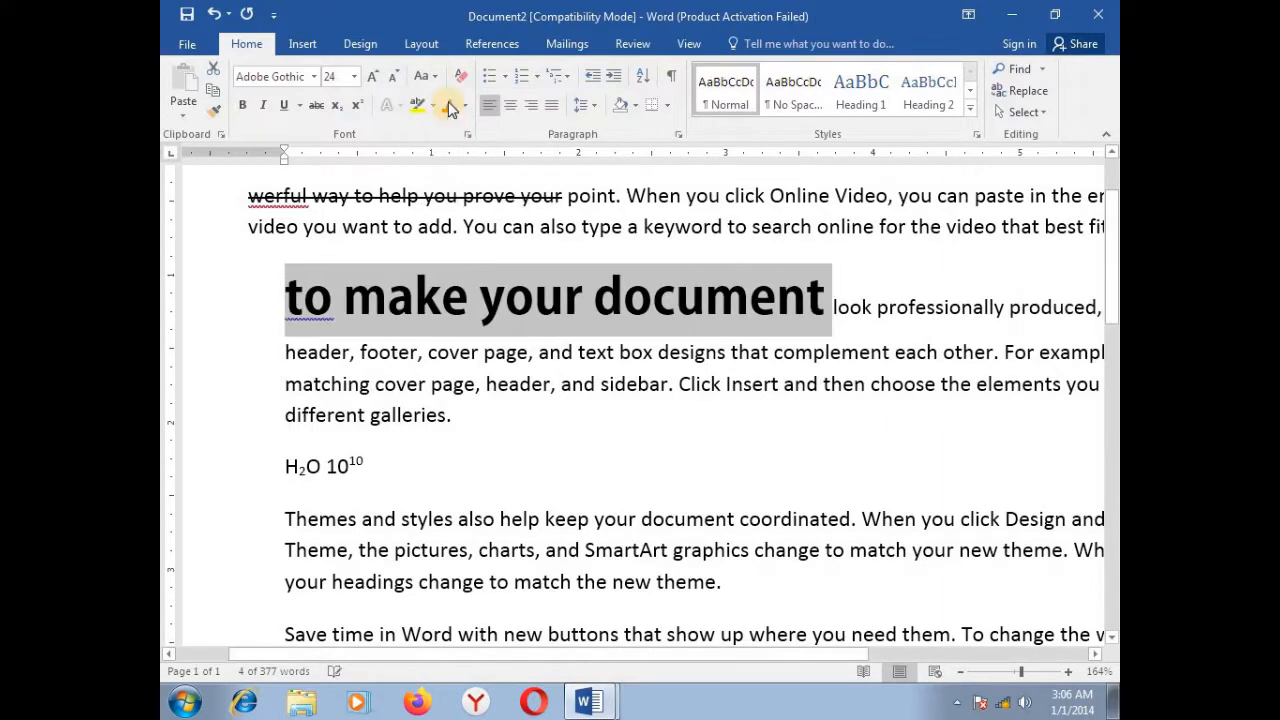
Step: Change the case of "to make your document" to Sentence case and to Capitalize Each Word
{"action": "left_click", "coordinate": [423, 76]}
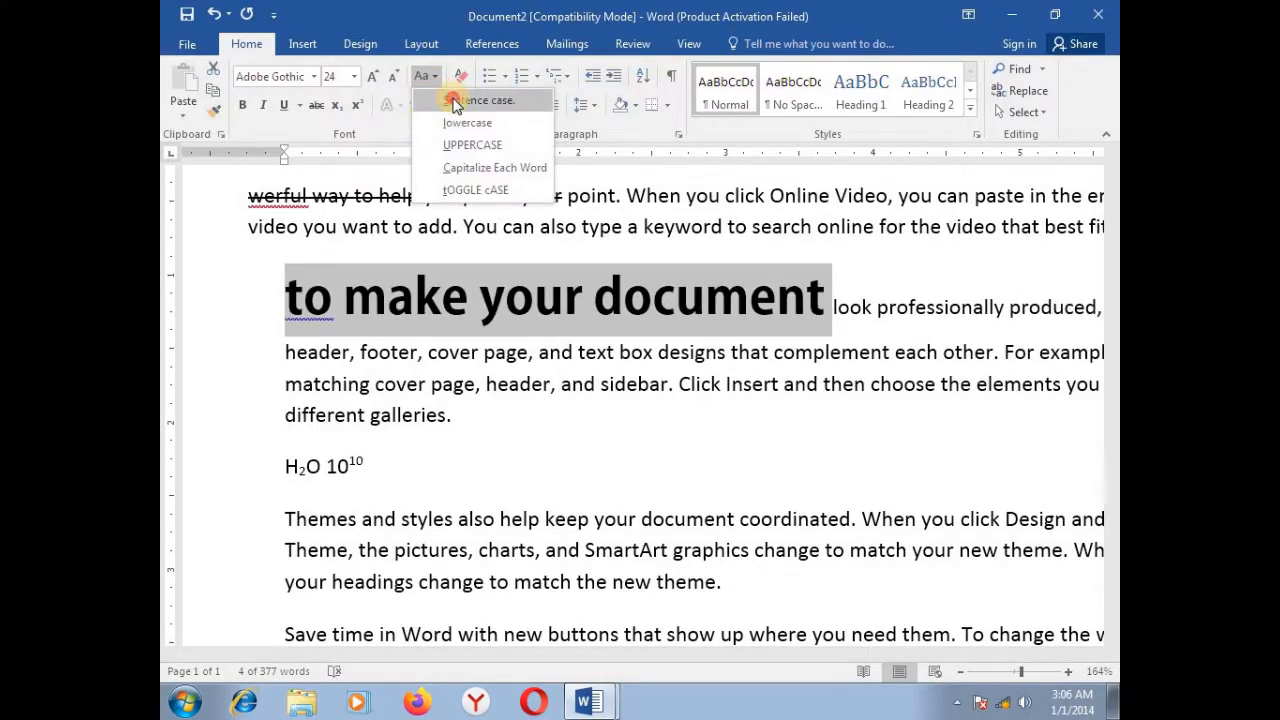
{"action": "left_click", "coordinate": [453, 101]}
{"action": "left_click", "coordinate": [423, 76]}
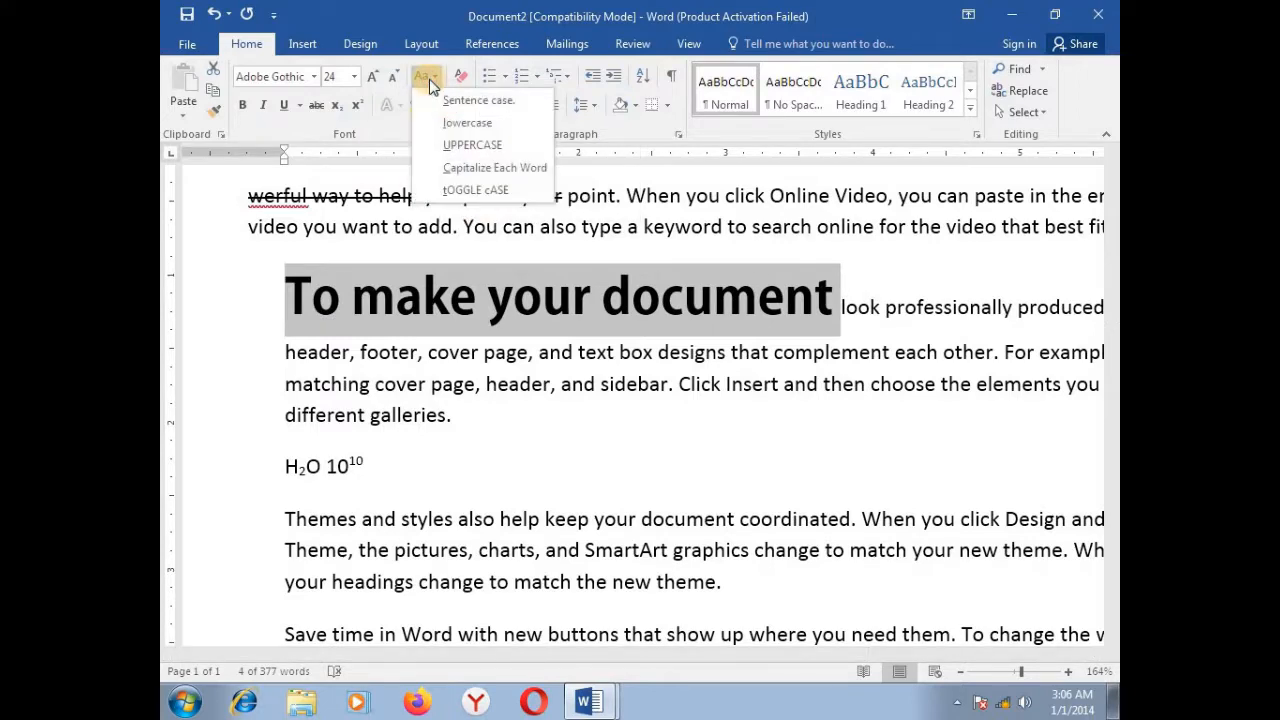
{"action": "left_click", "coordinate": [477, 167]}
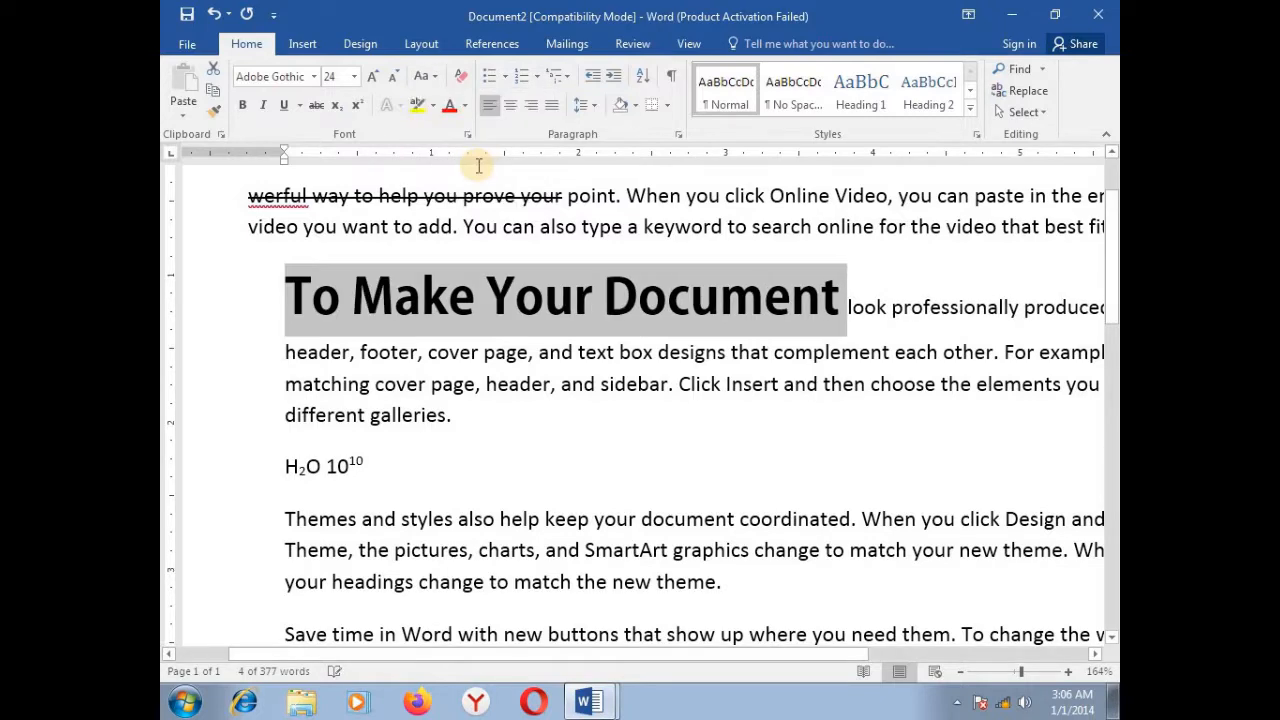
Step: Apply tOGGLE cASE to "To Make Your Document" and finish by converting it to UPPERCASE
{"action": "left_click", "coordinate": [426, 80]}
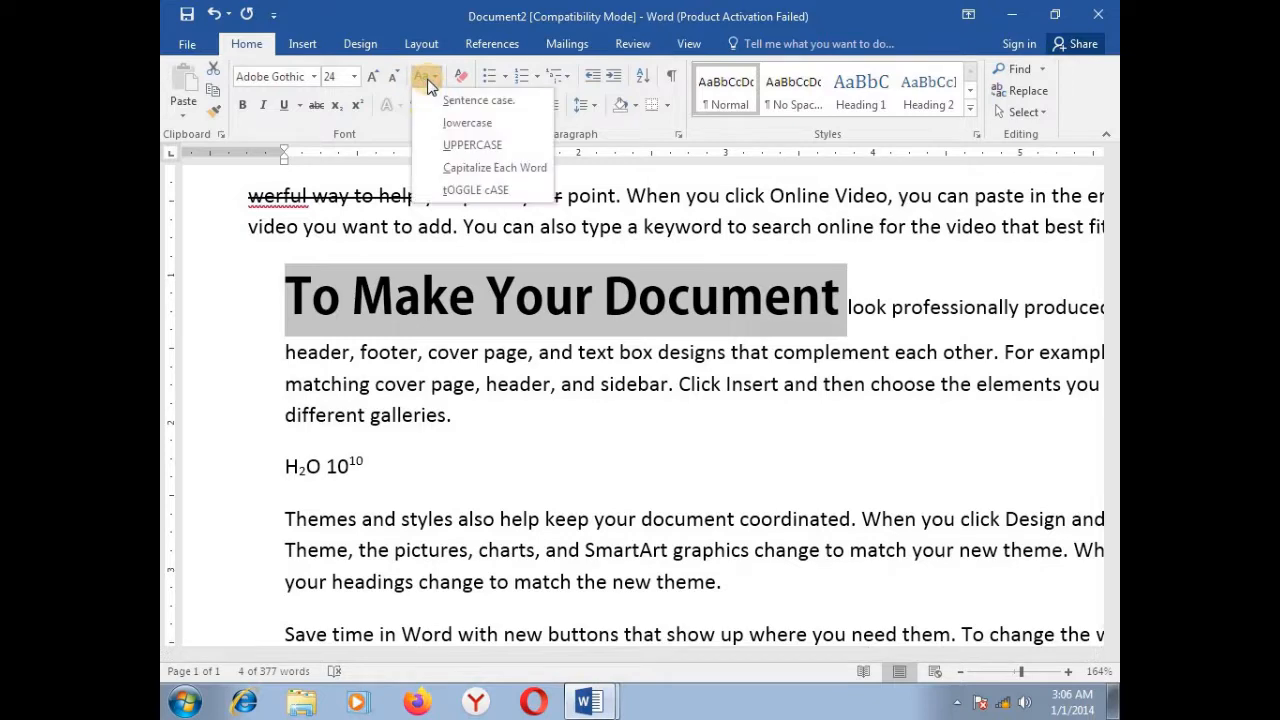
{"action": "left_click", "coordinate": [476, 192]}
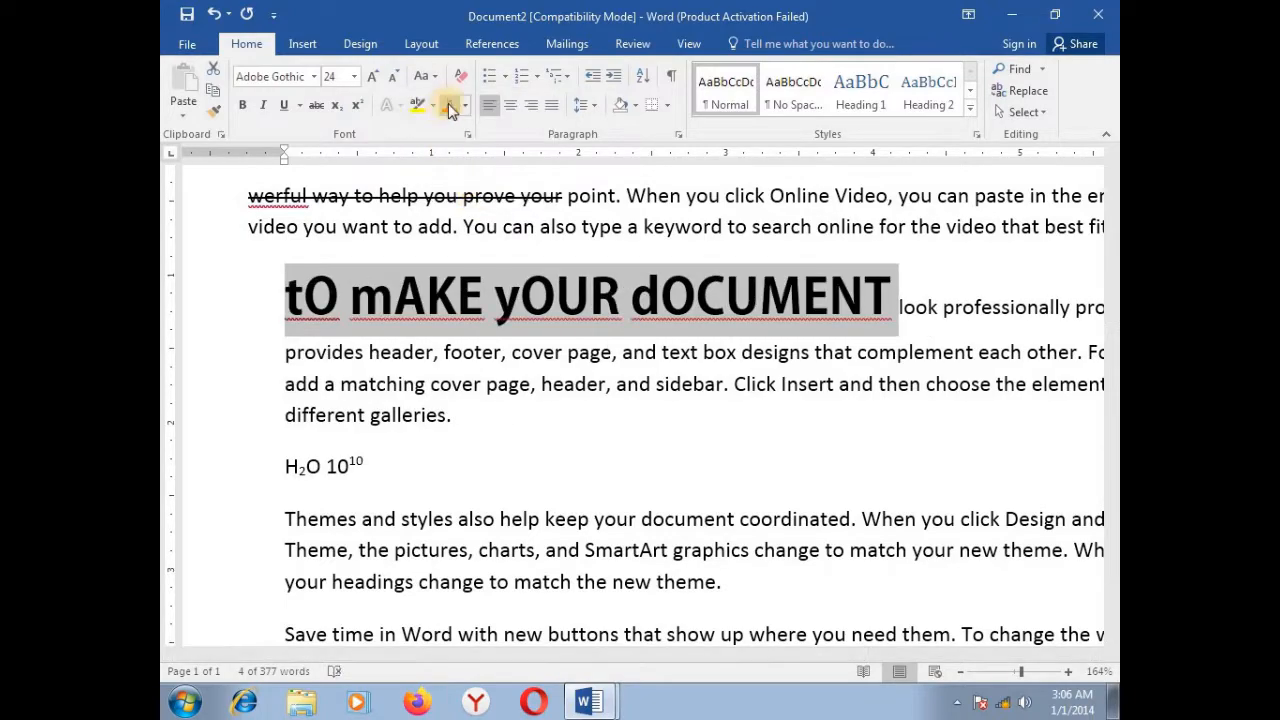
{"action": "left_click", "coordinate": [421, 76]}
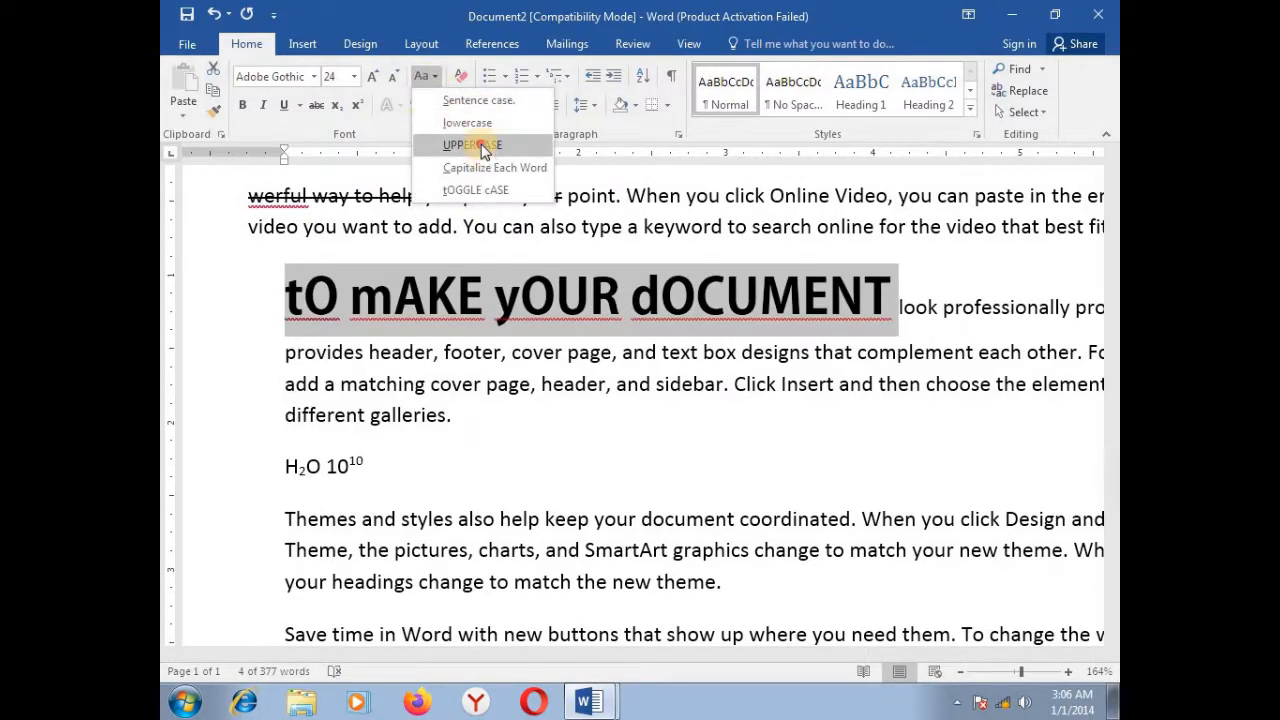
{"action": "left_click", "coordinate": [481, 145]}
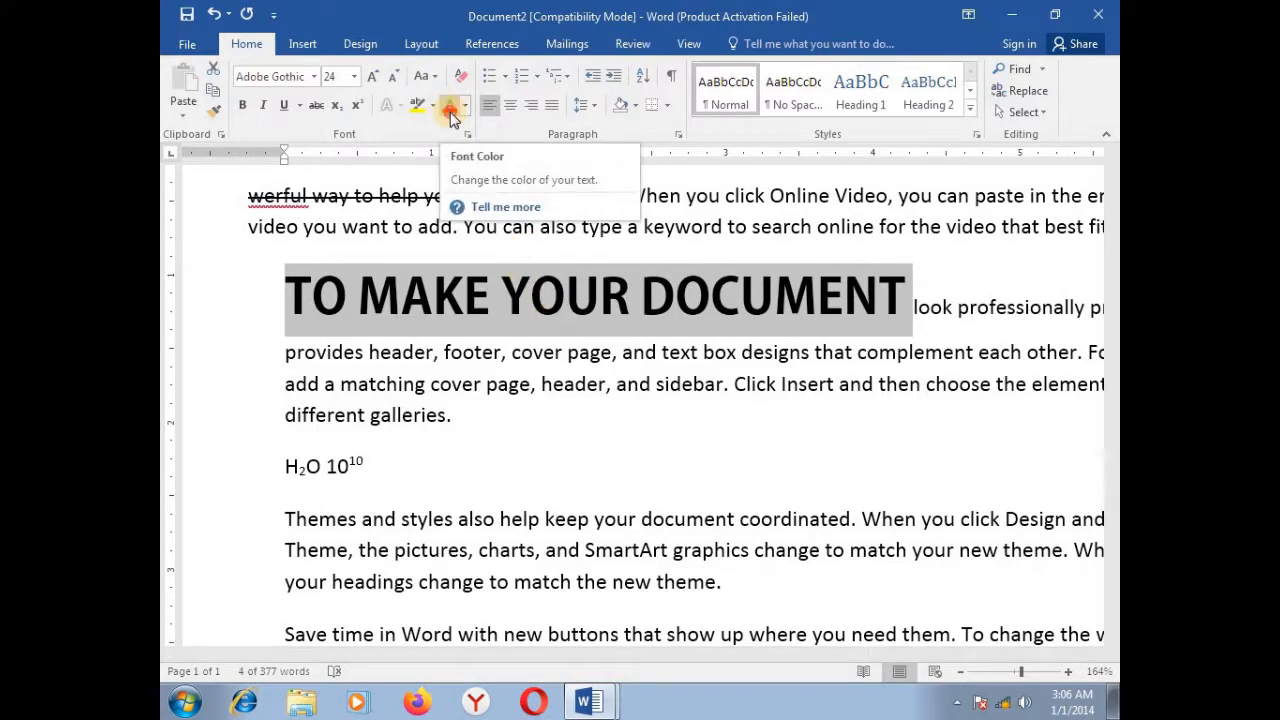
Step: Color the text "TO MAKE YOUR DOCUMENT" red and highlight it in yellow
{"action": "left_click", "coordinate": [449, 107]}
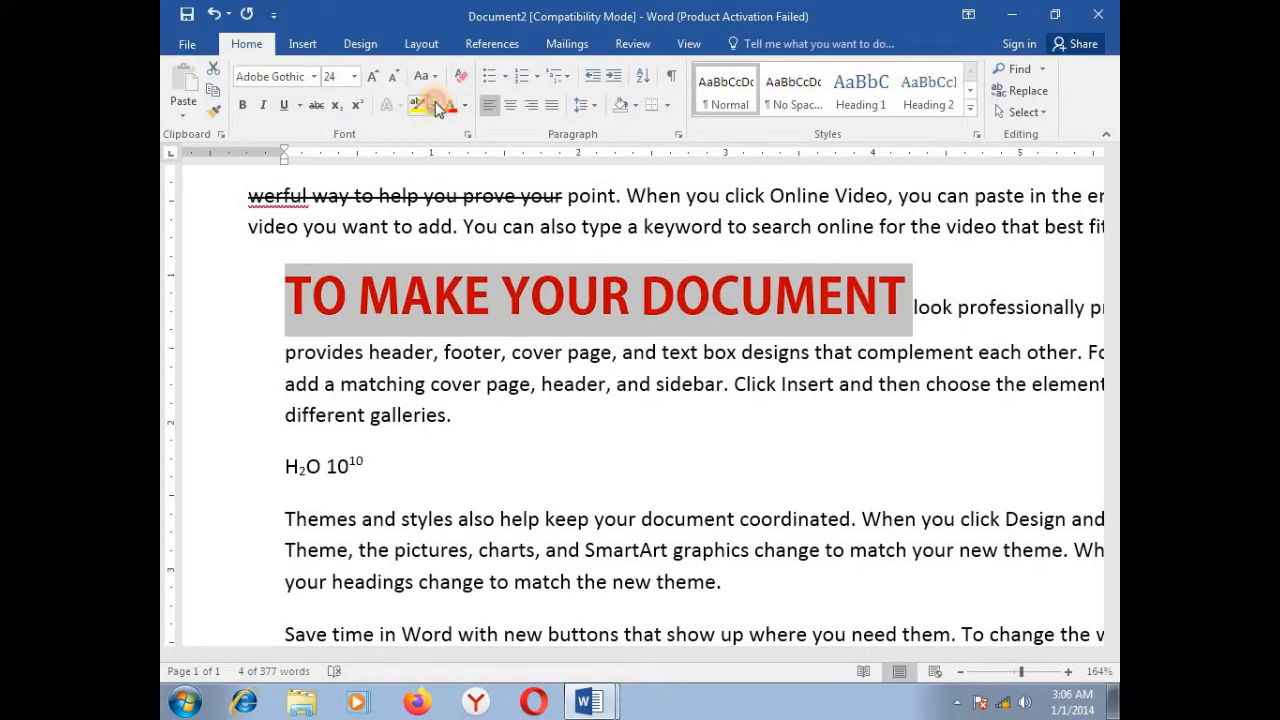
{"action": "left_click", "coordinate": [432, 105]}
{"action": "left_click", "coordinate": [436, 134]}
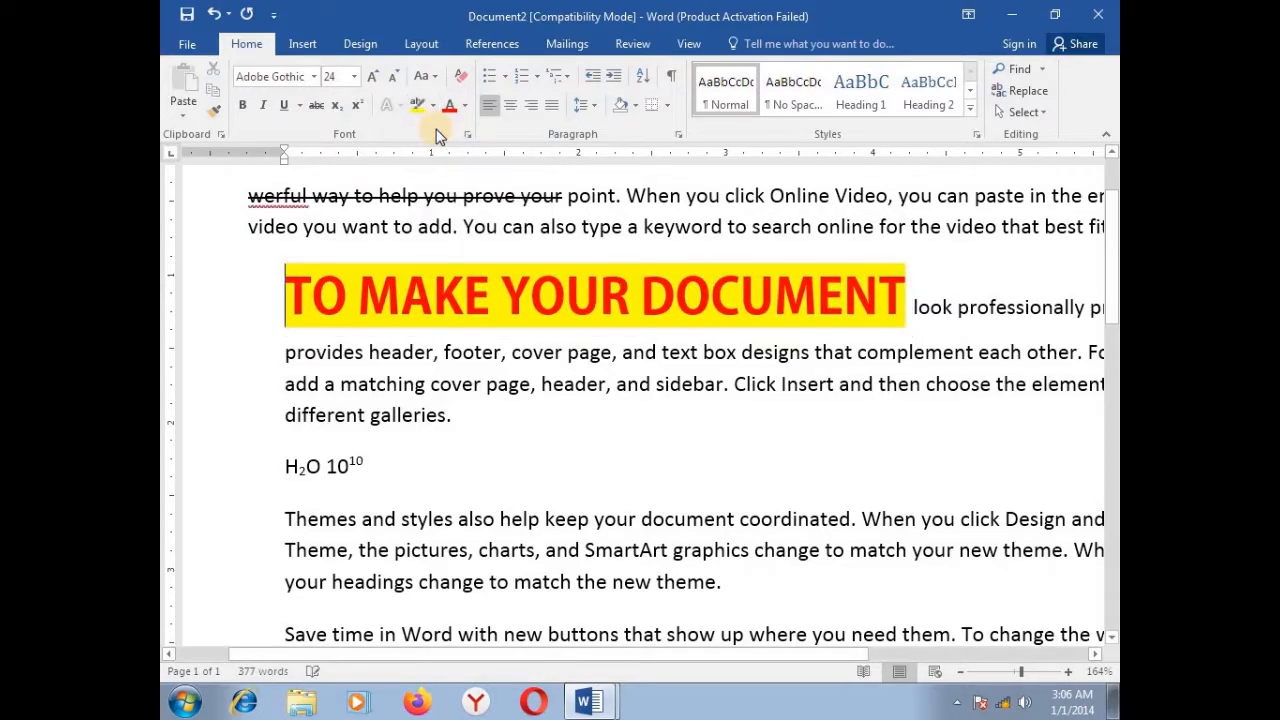
Step: Double-underline "TO MAKE YOUR DOCUMENT" and change its font to Adobe Garamond Pro Bold
{"action": "left_click", "coordinate": [283, 105]}
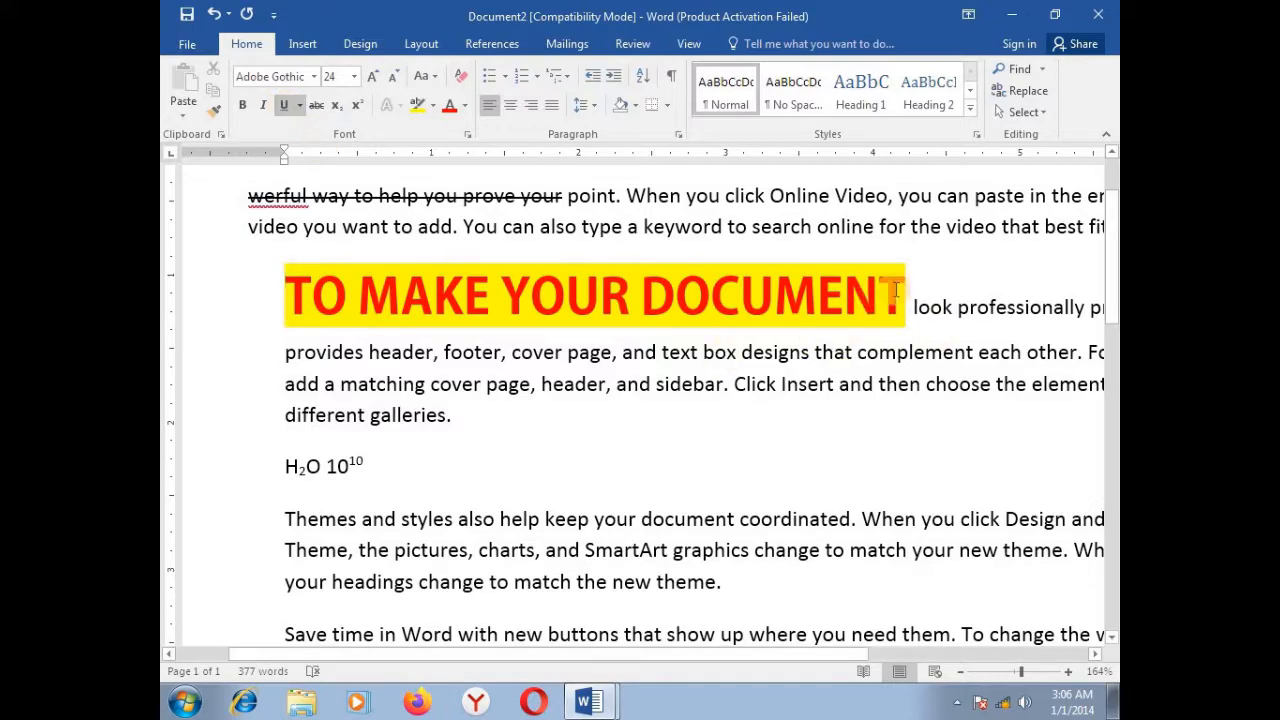
{"action": "left_click_drag", "start_coordinate": [905, 290], "coordinate": [207, 286]}
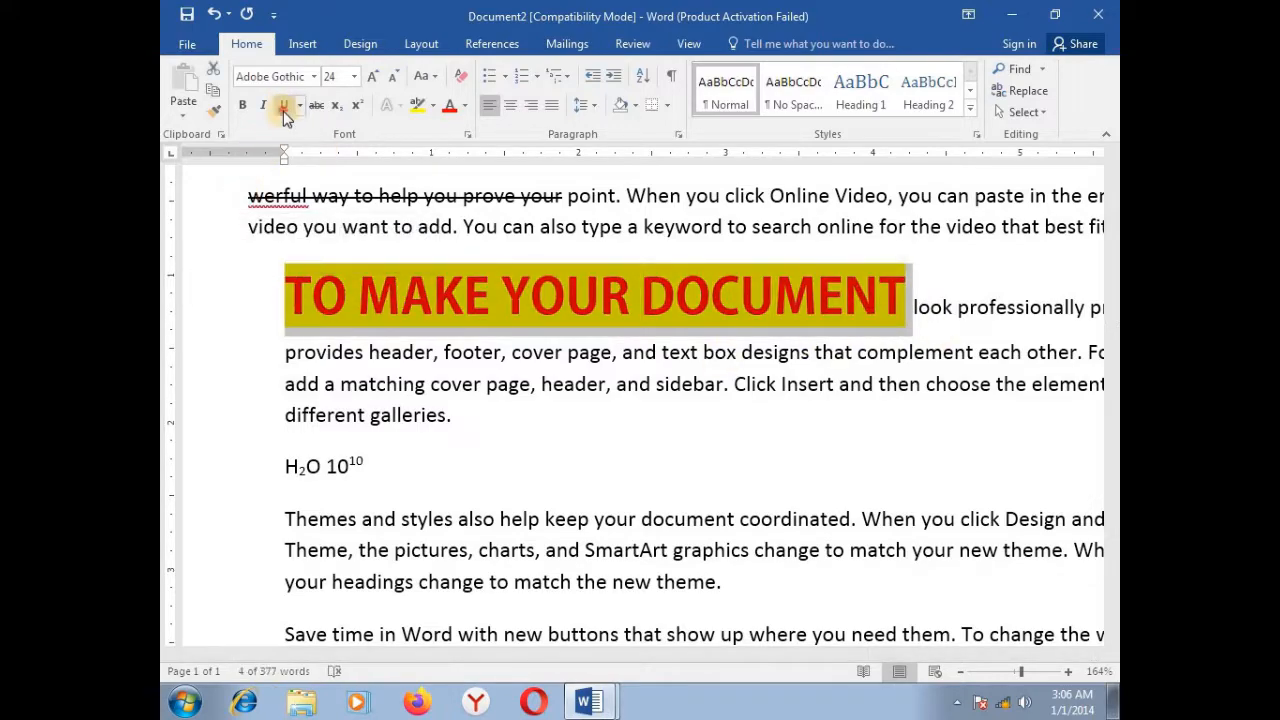
{"action": "left_click", "coordinate": [283, 105]}
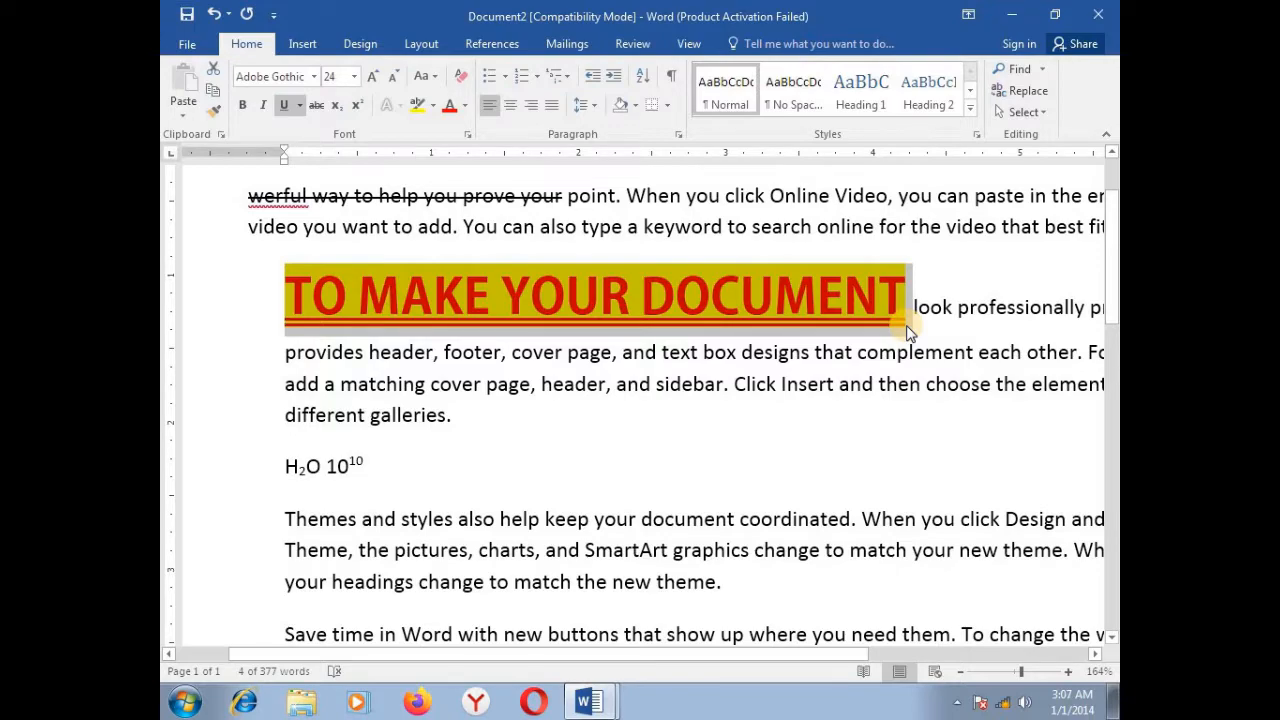
{"action": "left_click", "coordinate": [313, 77]}
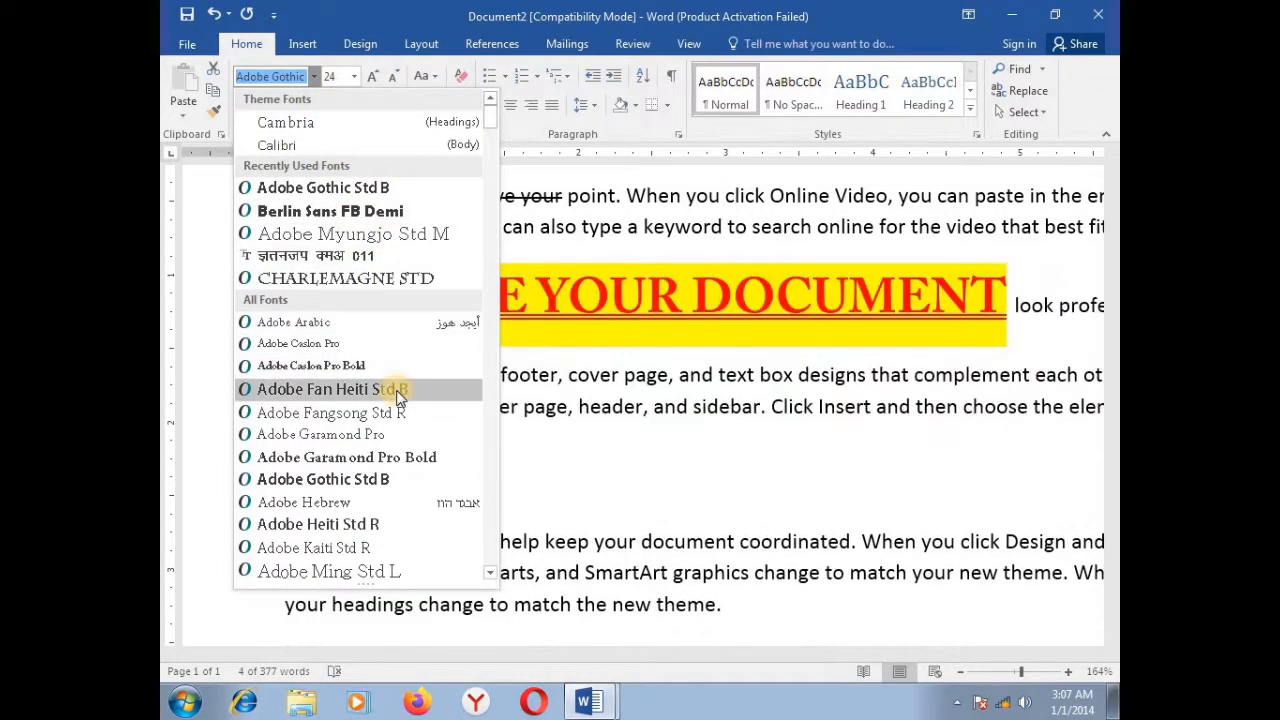
{"action": "left_click", "coordinate": [388, 455]}
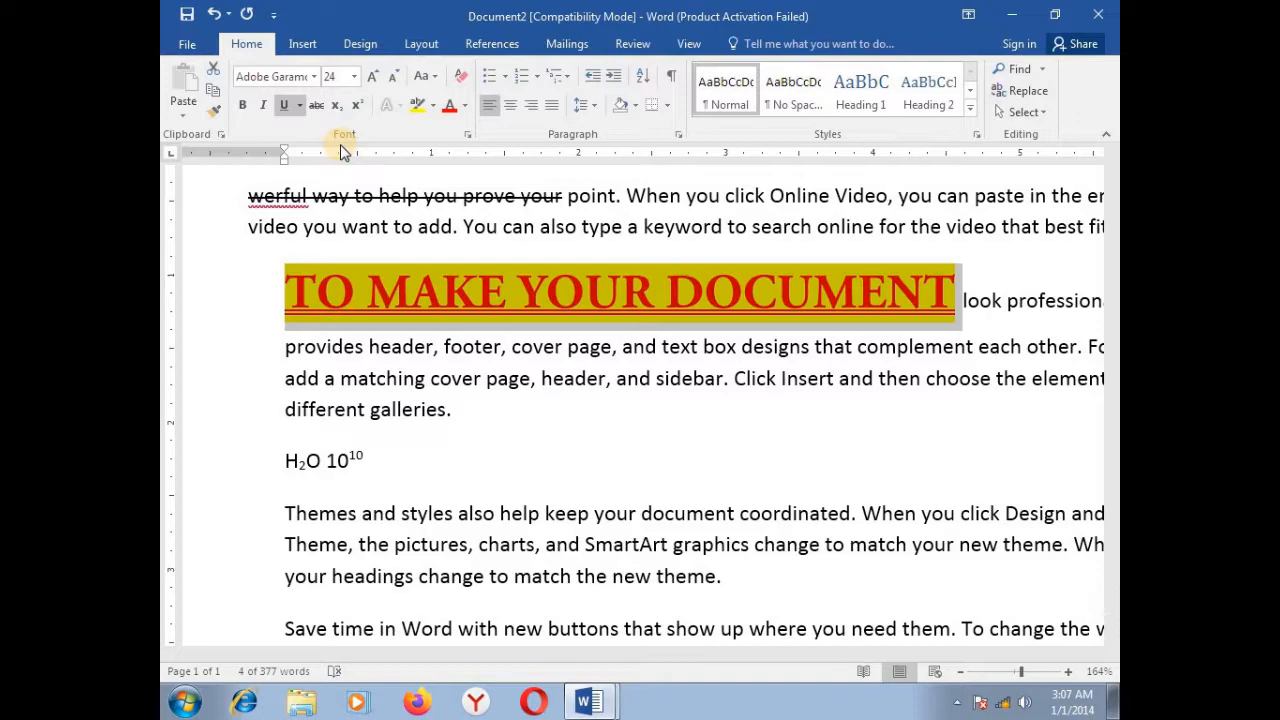
Step: Copy the formatting of "TO MAKE YOUR DOCUMENT" onto "Themes and styles also" and "table, click where" with Format Painter
{"action": "left_click", "coordinate": [216, 112]}
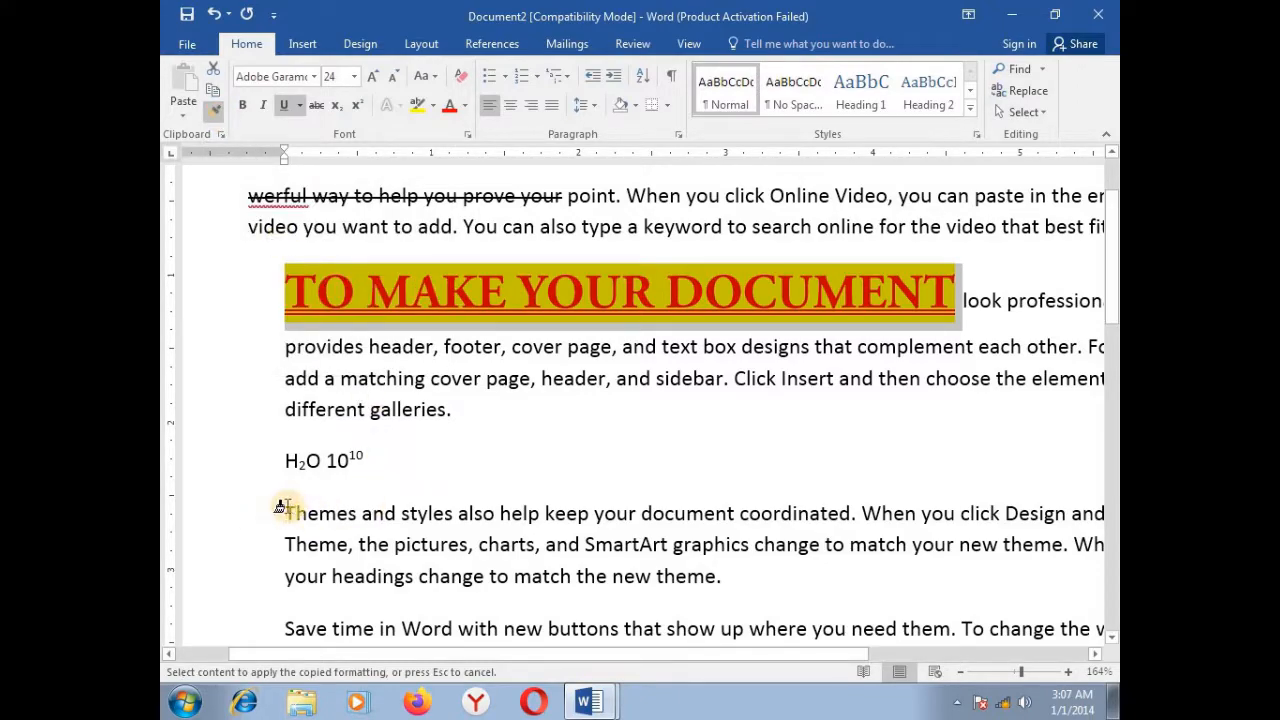
{"action": "left_click_drag", "start_coordinate": [283, 510], "coordinate": [495, 514]}
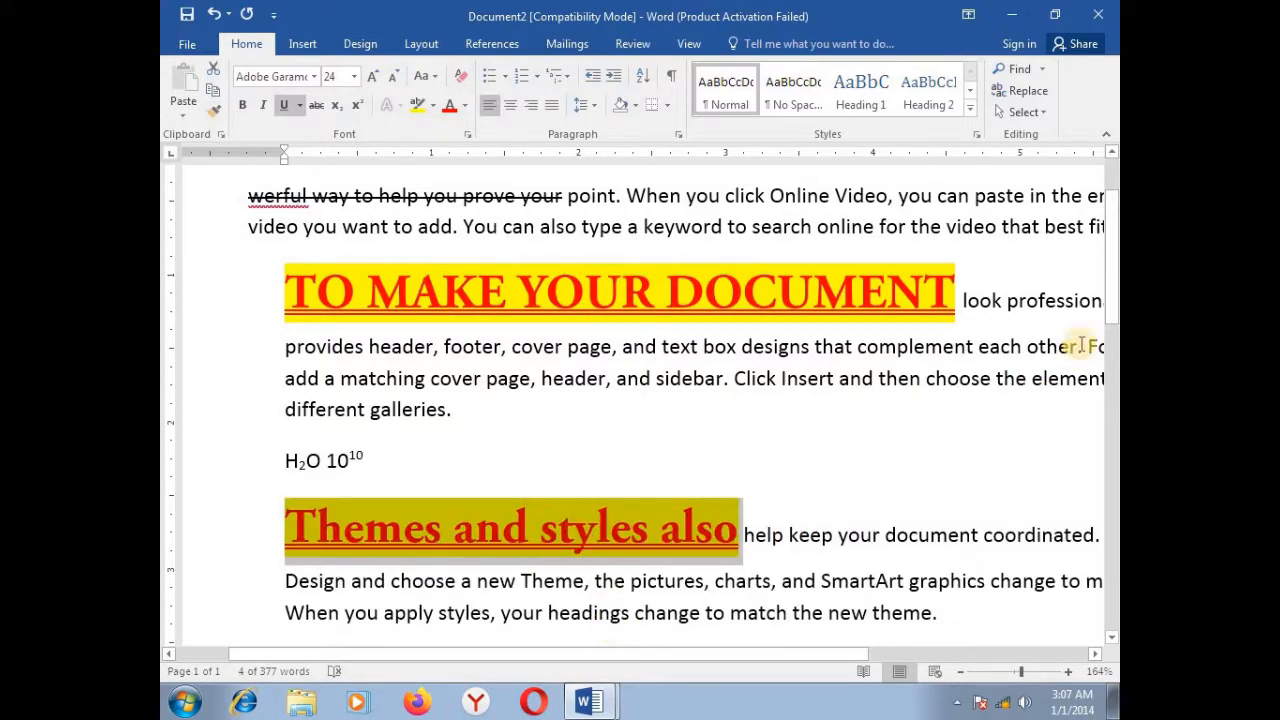
{"action": "scroll", "coordinate": [650, 553], "scroll_direction": "down", "scroll_amount": 2}
{"action": "scroll", "coordinate": [650, 553], "scroll_direction": "down", "scroll_amount": 1}
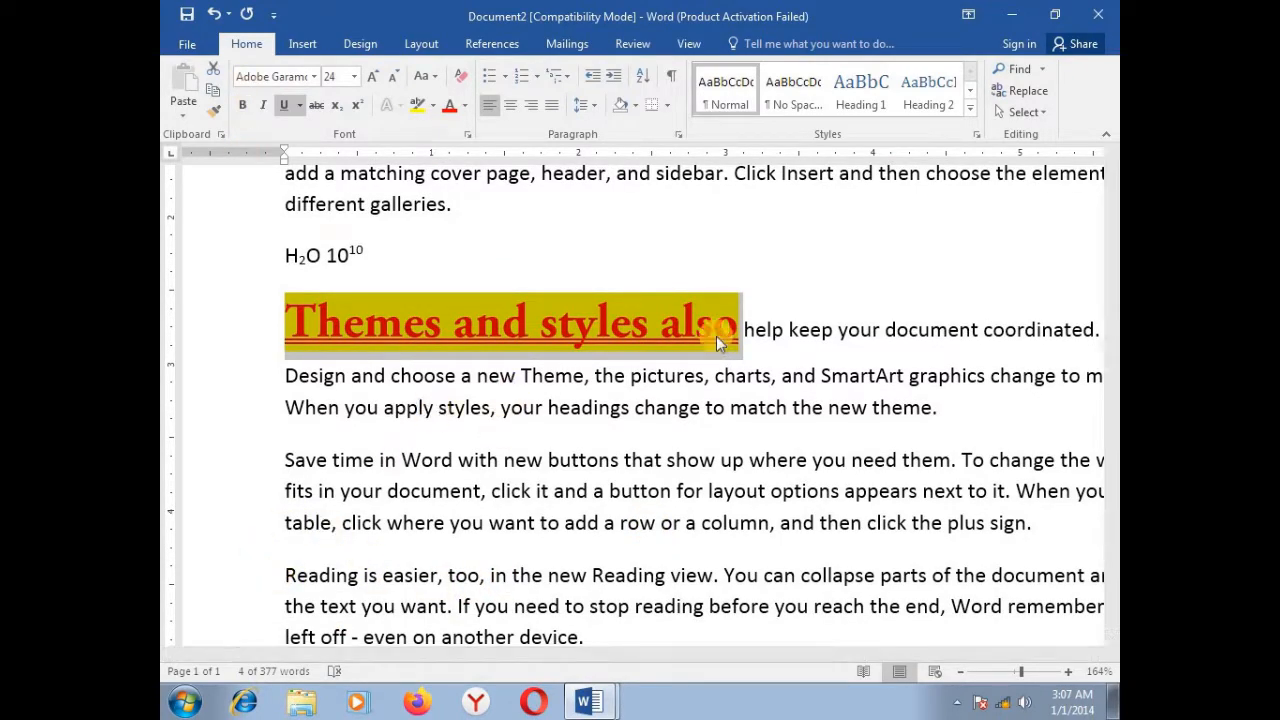
{"action": "left_click", "coordinate": [216, 117]}
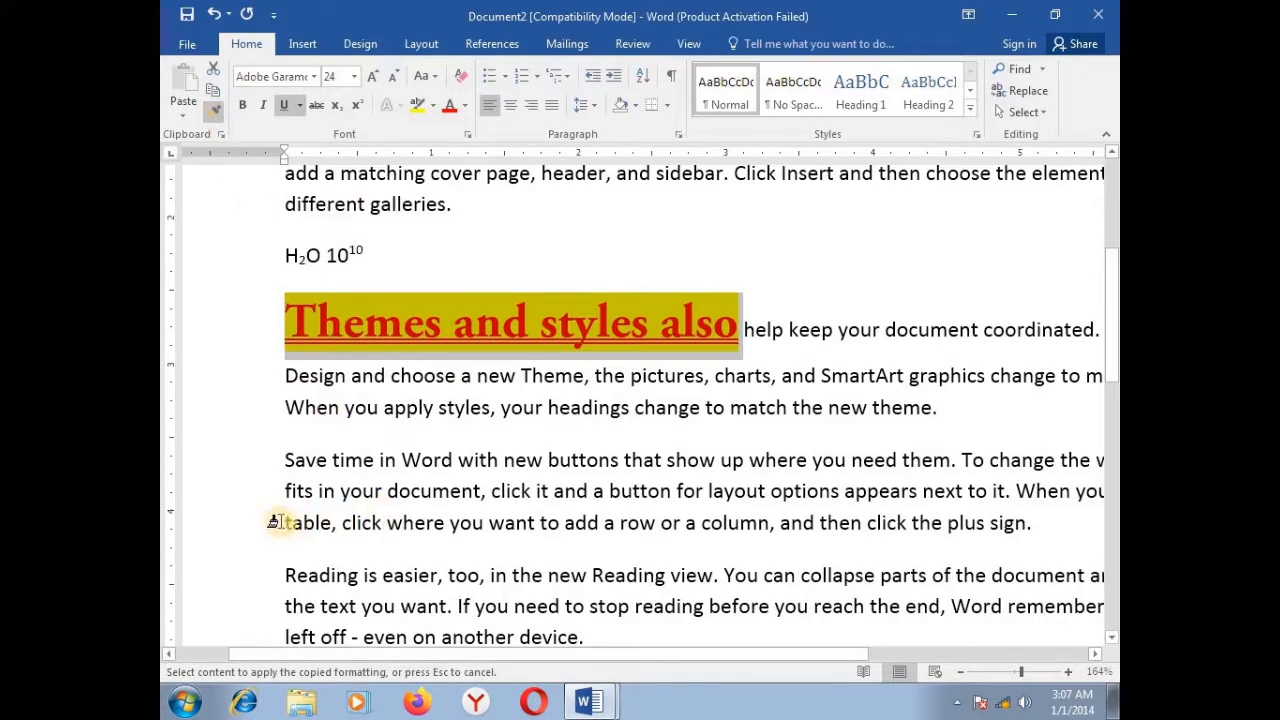
{"action": "left_click_drag", "start_coordinate": [286, 522], "coordinate": [443, 528]}
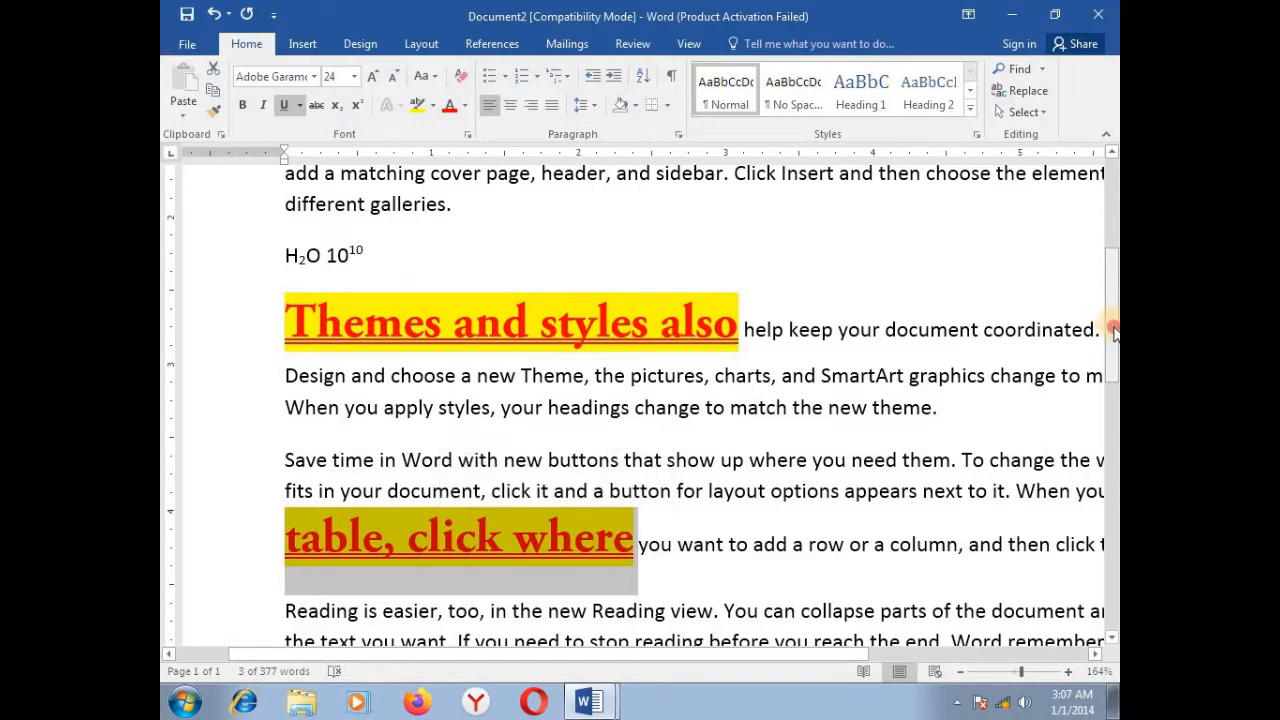
{"action": "left_click_drag", "start_coordinate": [1112, 360], "coordinate": [1110, 438]}
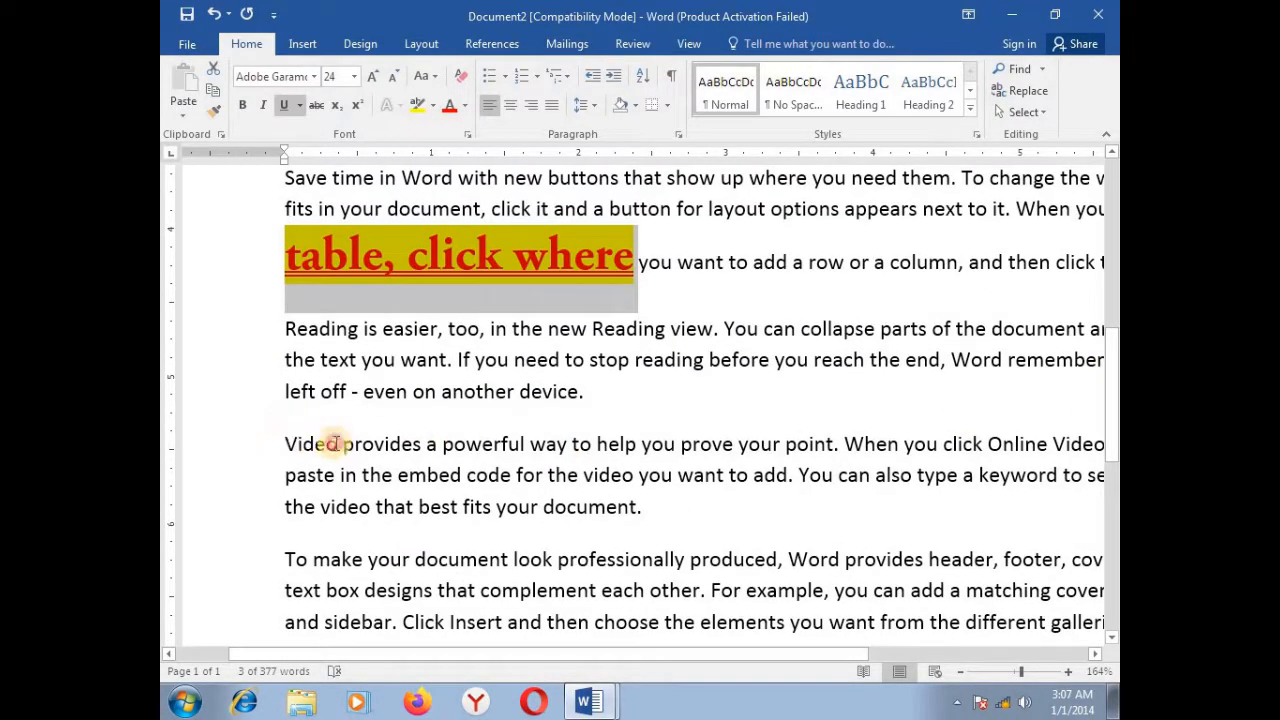
{"action": "left_click_drag", "start_coordinate": [337, 443], "coordinate": [476, 440]}
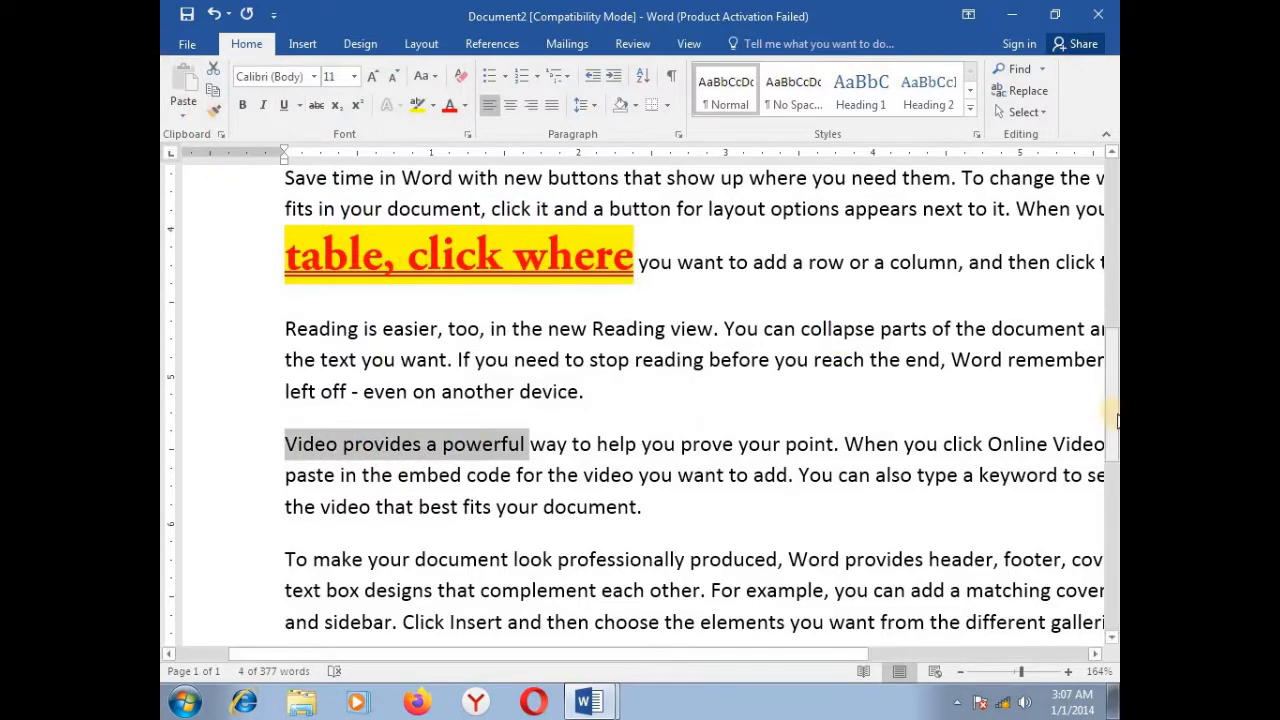
{"action": "left_click_drag", "start_coordinate": [1112, 270], "coordinate": [1112, 185]}
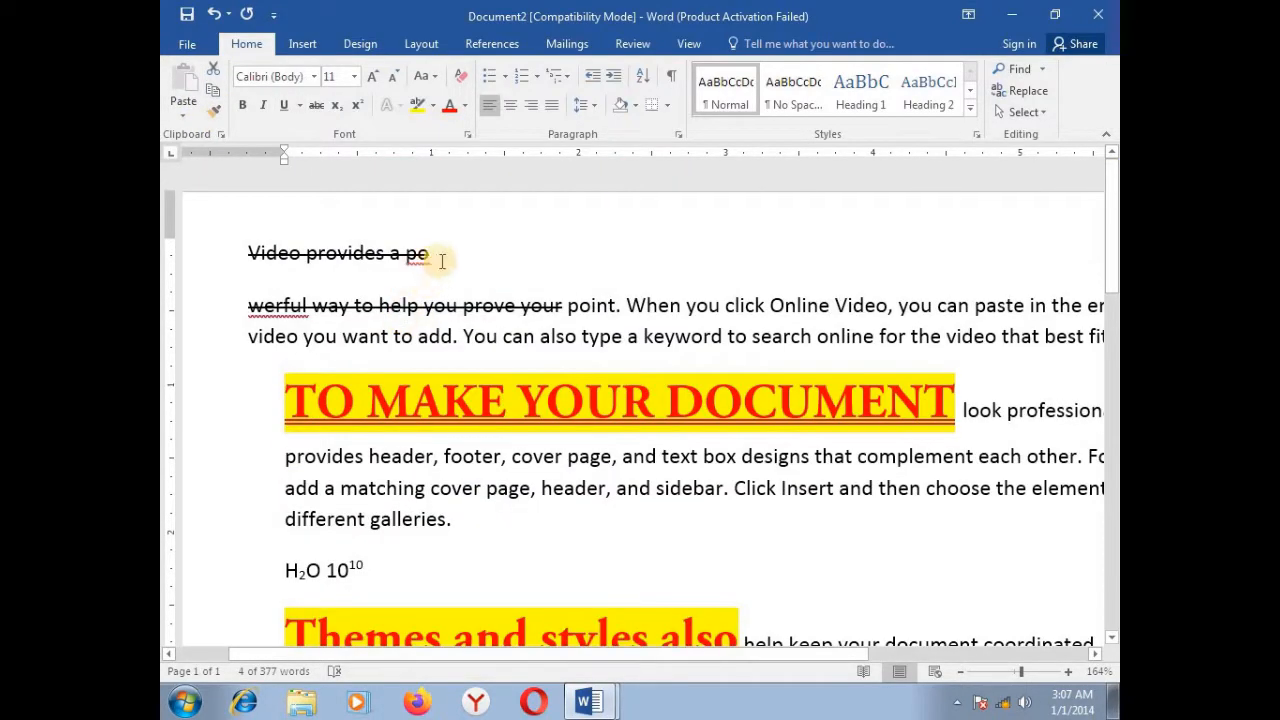
Step: Copy the struck-through line "Video provides a po" and paste it at the end of the paragraph after "different galleries."
{"action": "left_click_drag", "start_coordinate": [441, 253], "coordinate": [268, 248]}
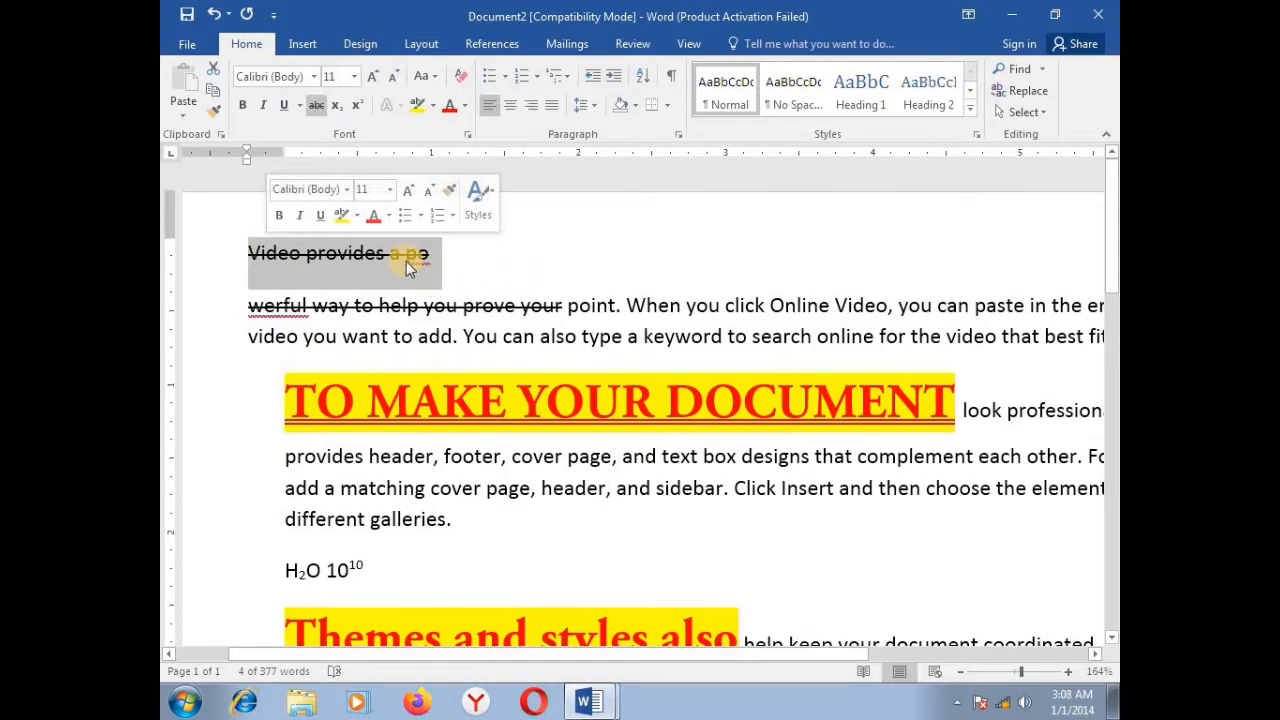
{"action": "left_click", "coordinate": [390, 570]}
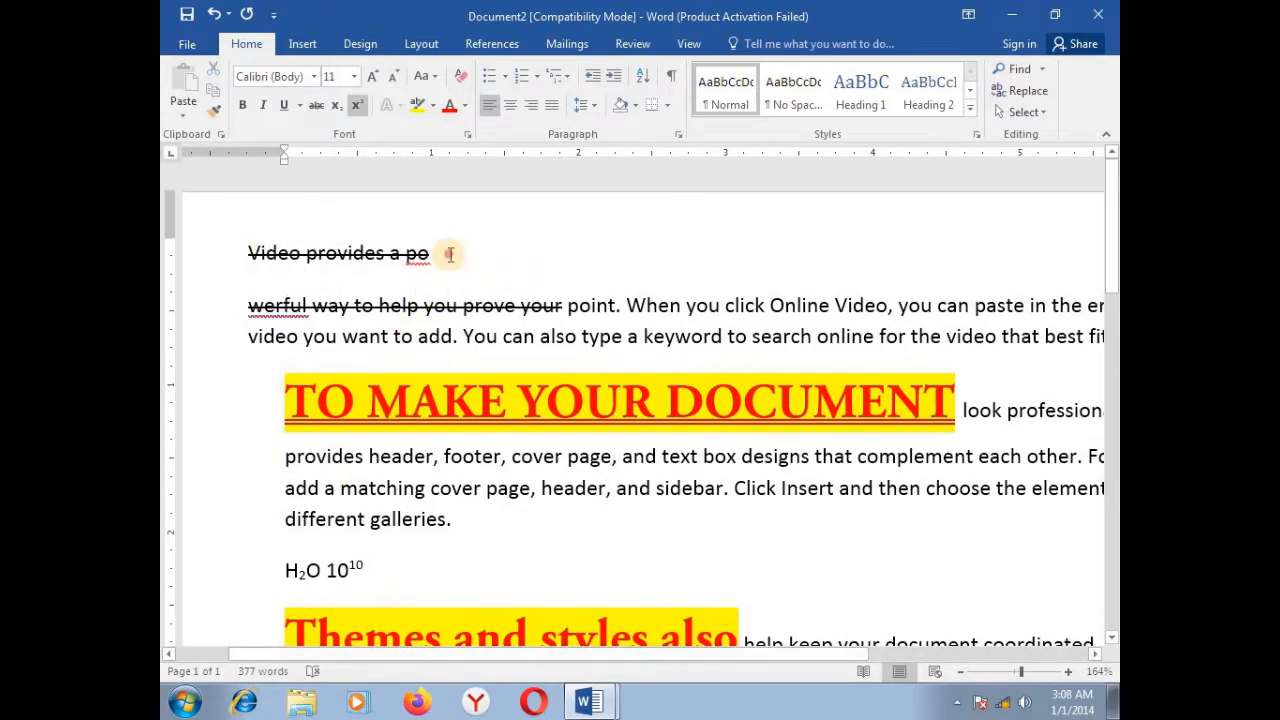
{"action": "left_click", "coordinate": [206, 256]}
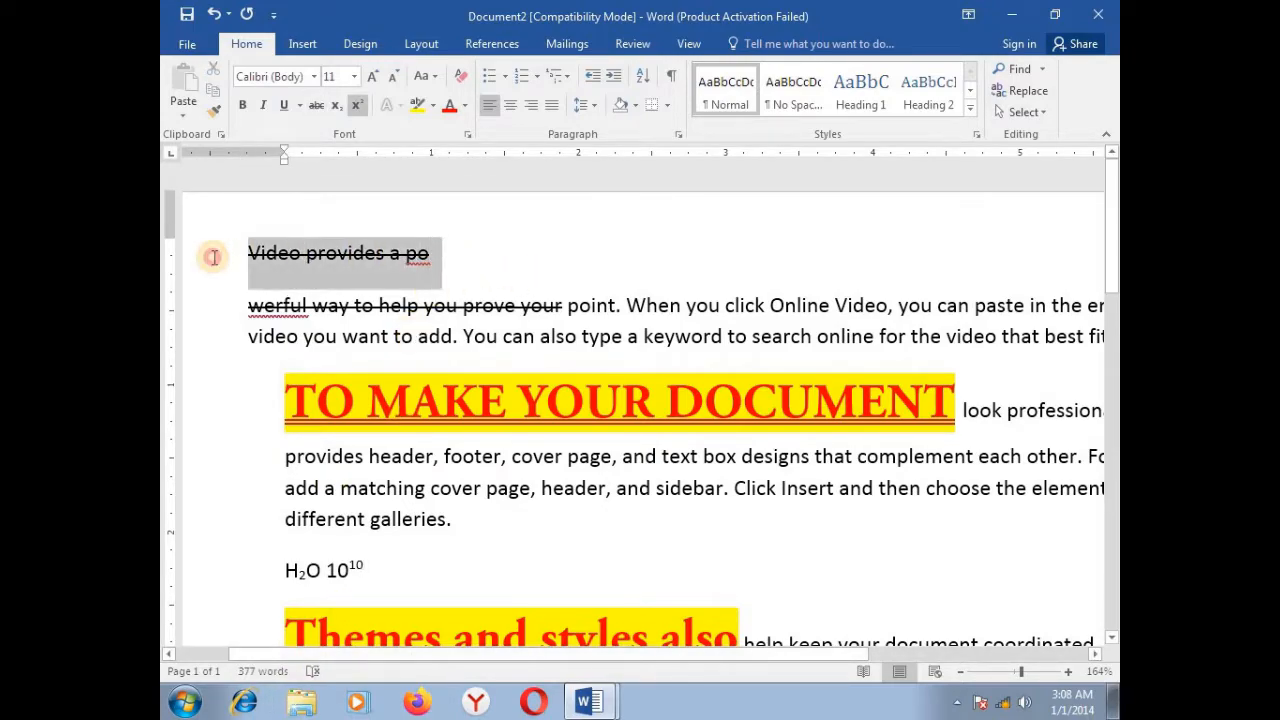
{"action": "left_click", "coordinate": [212, 90]}
{"action": "left_click", "coordinate": [402, 566]}
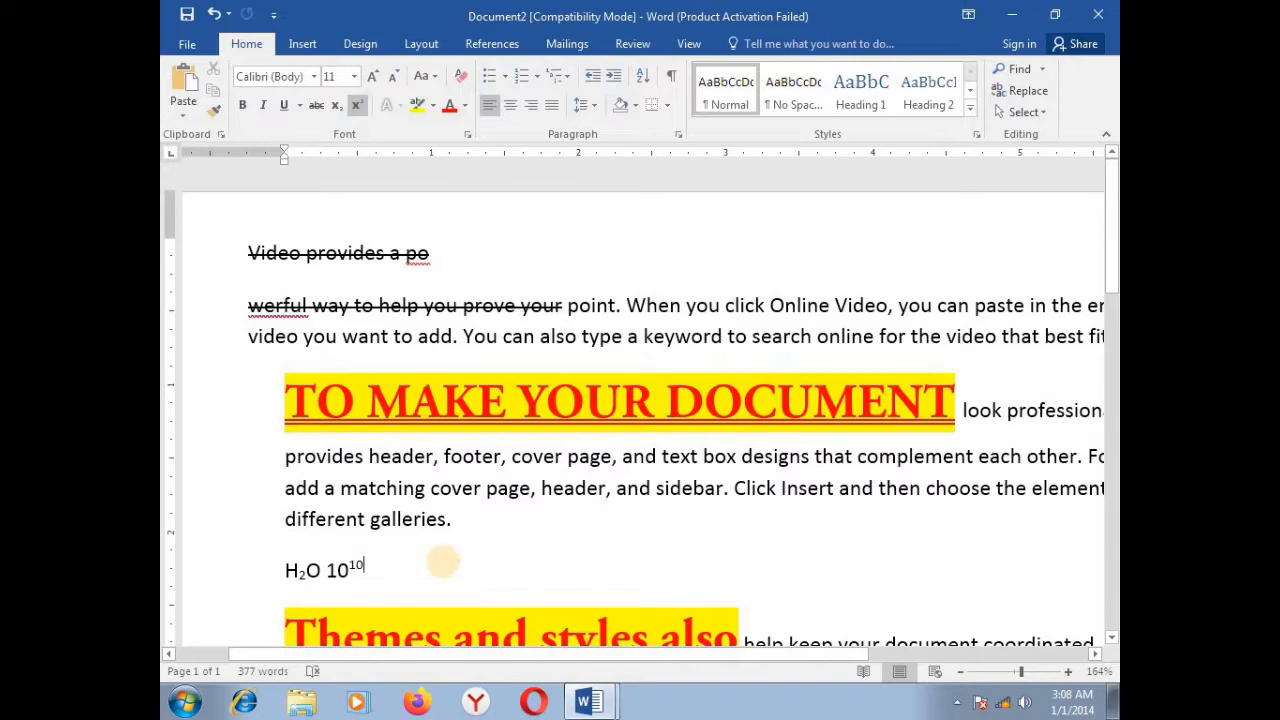
{"action": "left_click", "coordinate": [458, 520]}
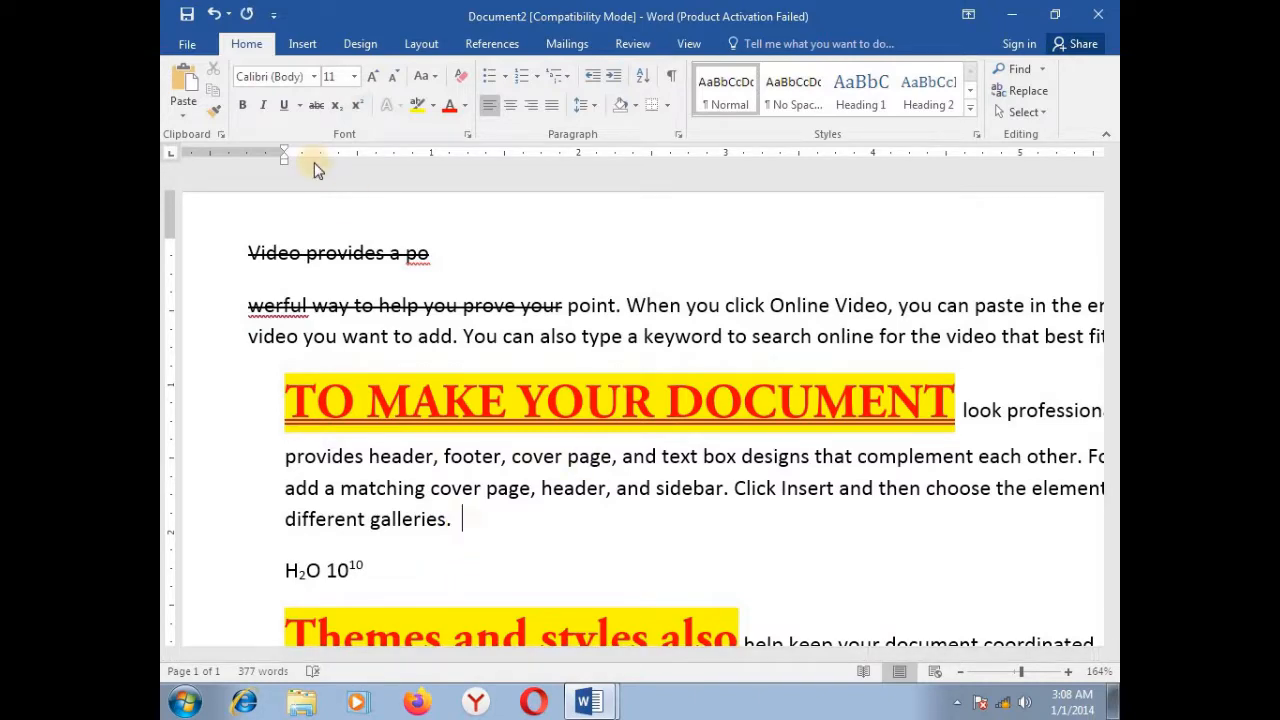
{"action": "left_click", "coordinate": [184, 88]}
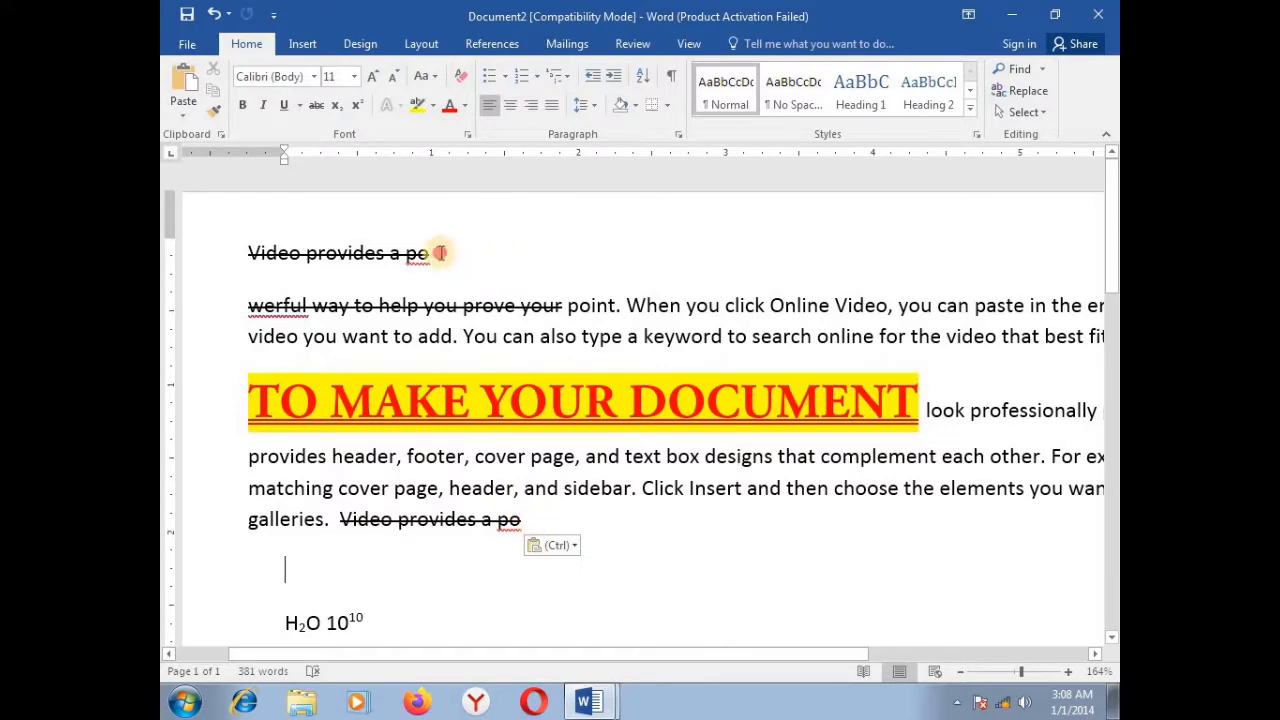
Step: Cut the first line, "Video provides a po", and paste it into the empty line above H2O
{"action": "left_click", "coordinate": [186, 251]}
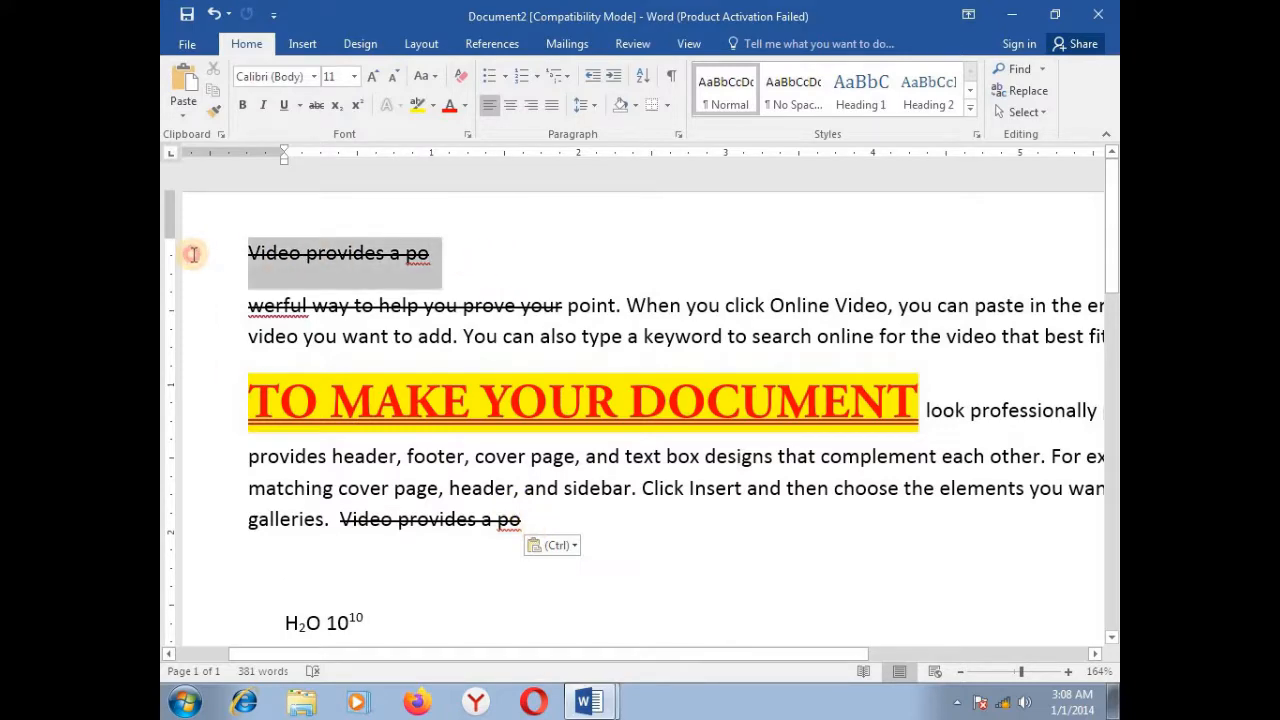
{"action": "left_click", "coordinate": [213, 76]}
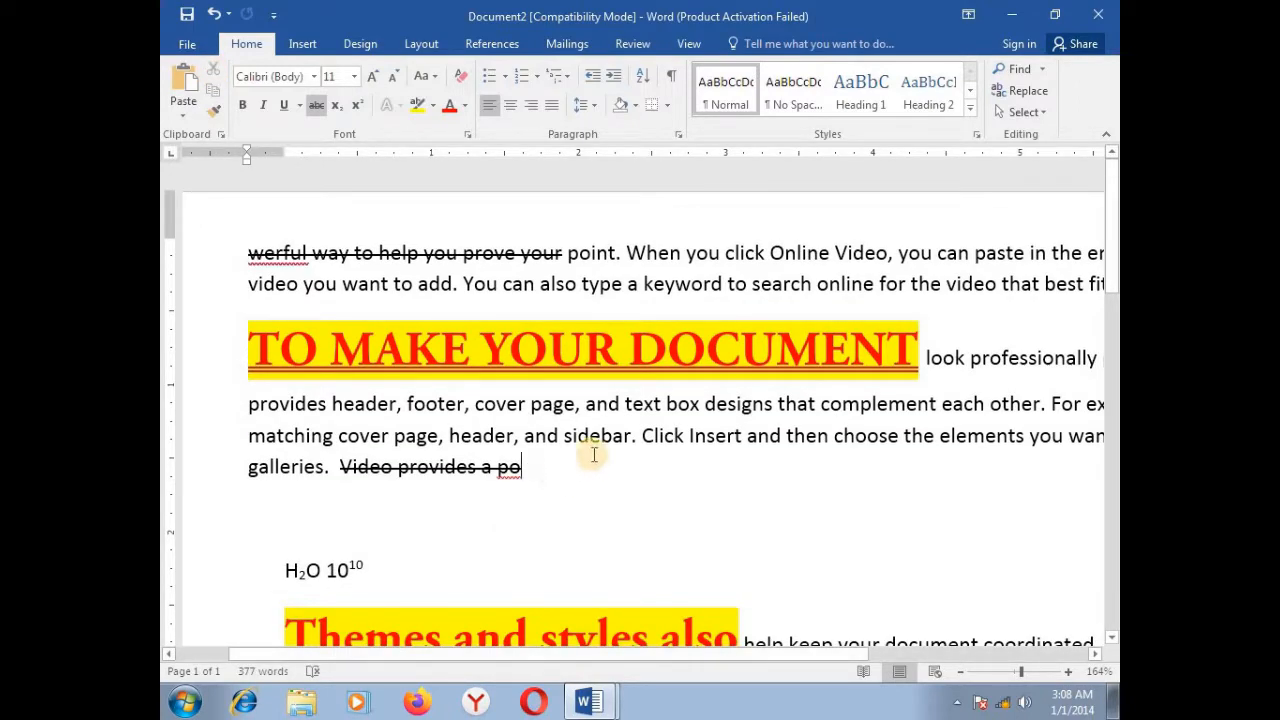
{"action": "left_click", "coordinate": [412, 555]}
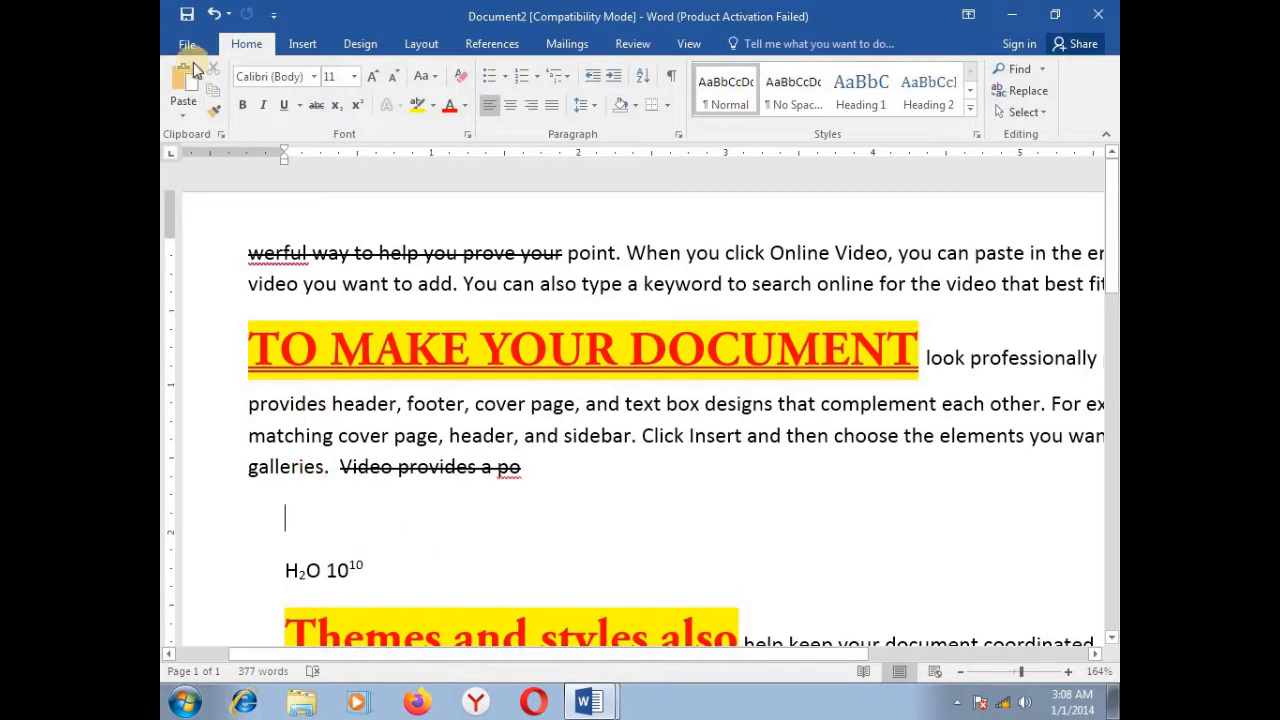
{"action": "left_click", "coordinate": [180, 86]}
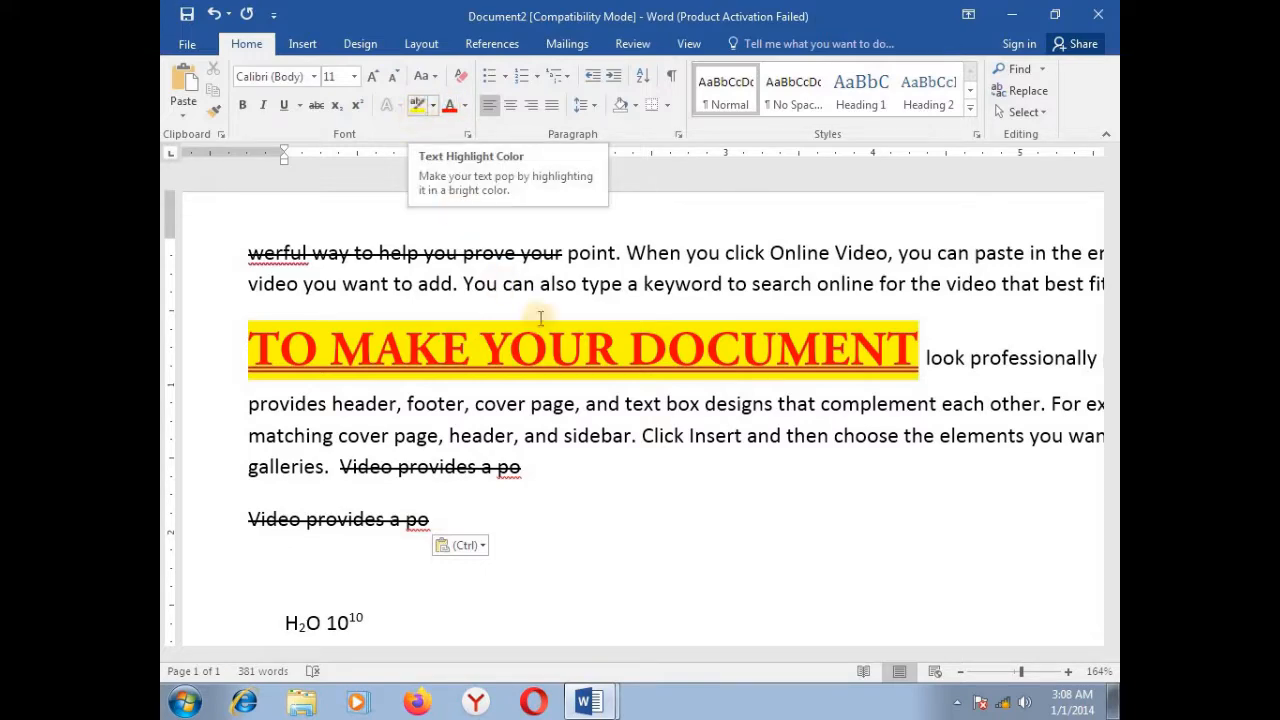
Step: Clear all formatting from "TO MAKE YOUR DOCUMENT"
{"action": "left_click", "coordinate": [922, 352]}
{"action": "left_click", "coordinate": [210, 346], "text": "shift"}
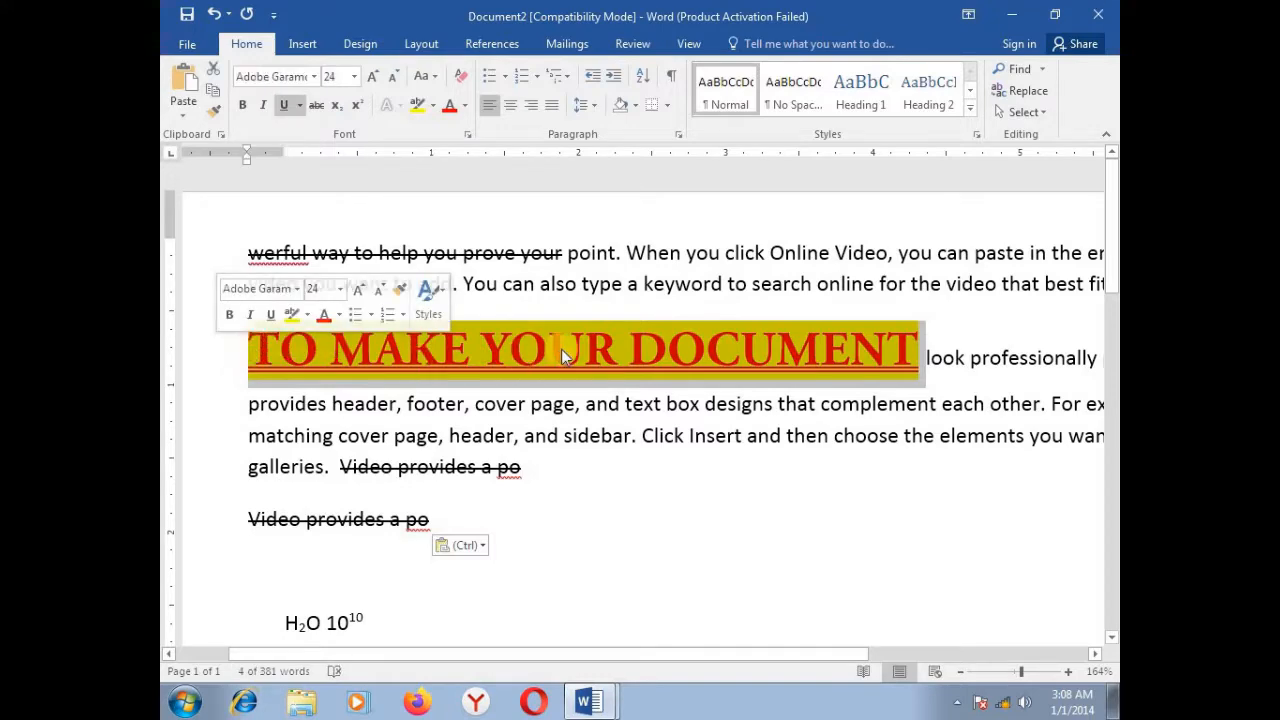
{"action": "left_click", "coordinate": [462, 76]}
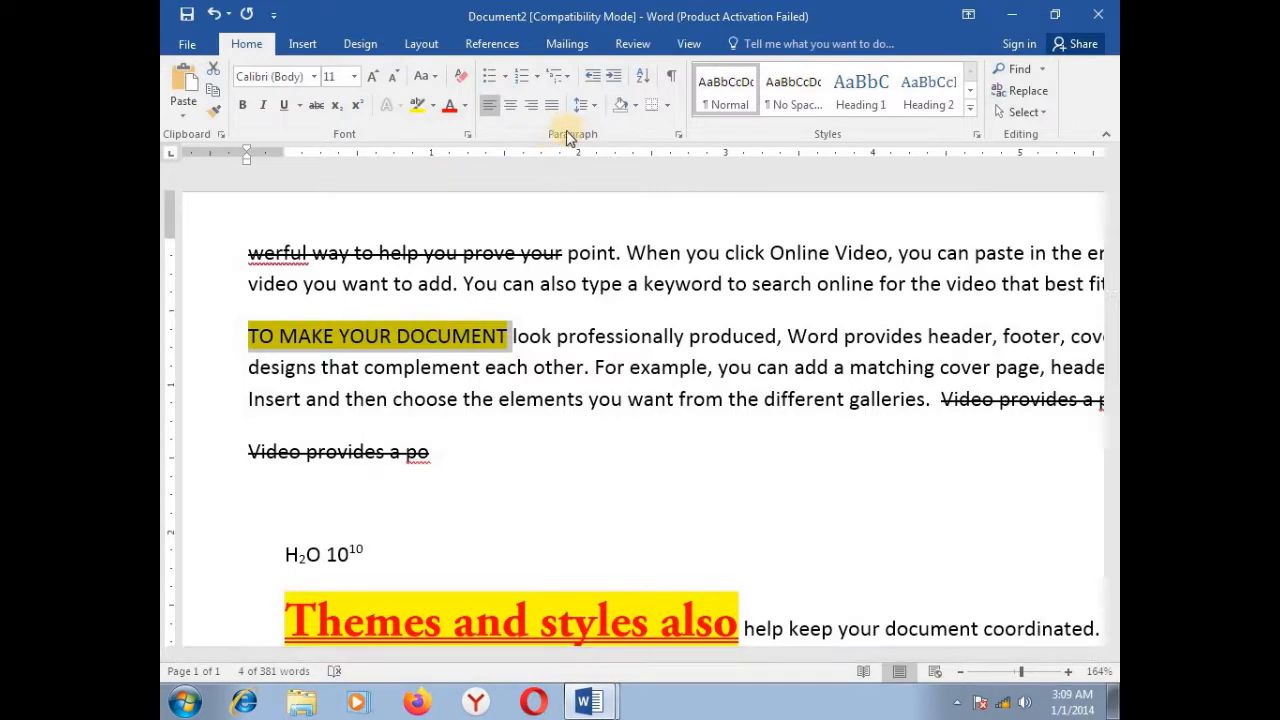
{"action": "left_click", "coordinate": [606, 336]}
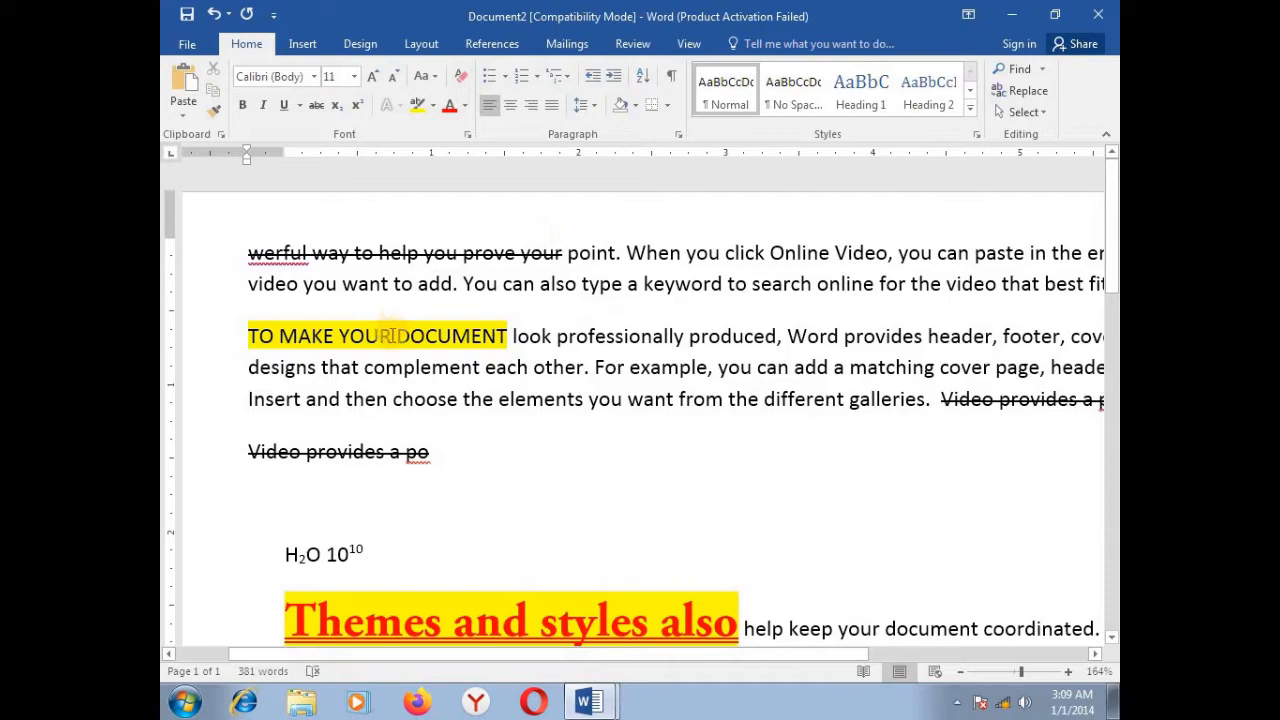
Step: Try a round bullet on the paragraph starting with "Themes and styles also", and undo it
{"action": "scroll", "coordinate": [560, 380], "scroll_direction": "down", "scroll_amount": 6}
{"action": "scroll", "coordinate": [509, 357], "scroll_direction": "up", "scroll_amount": 2}
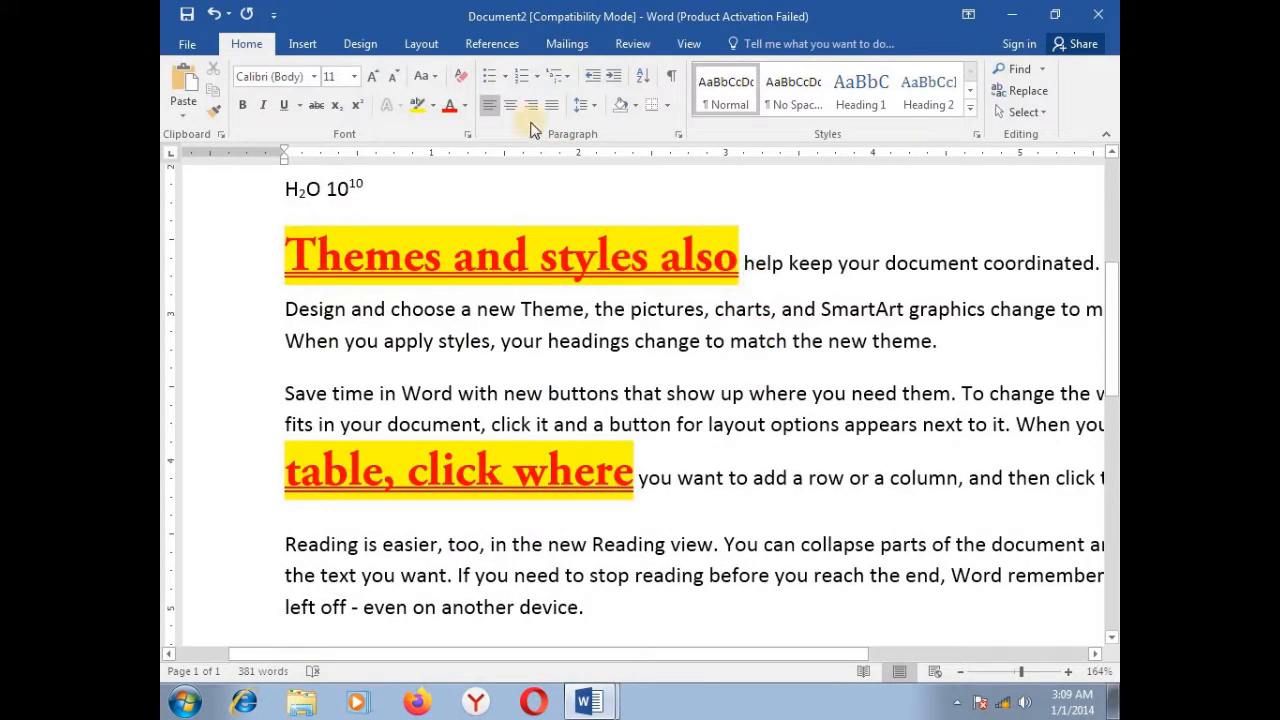
{"action": "left_click", "coordinate": [505, 78]}
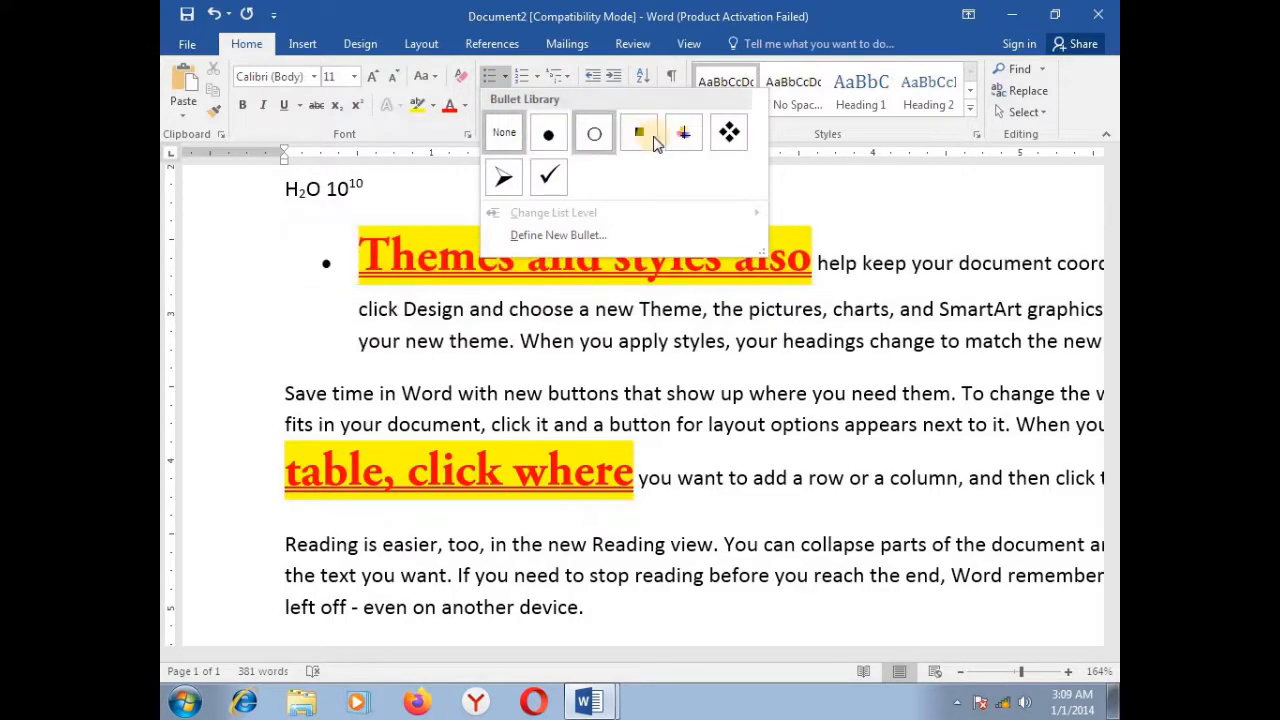
{"action": "left_click", "coordinate": [343, 306]}
{"action": "left_click", "coordinate": [286, 309]}
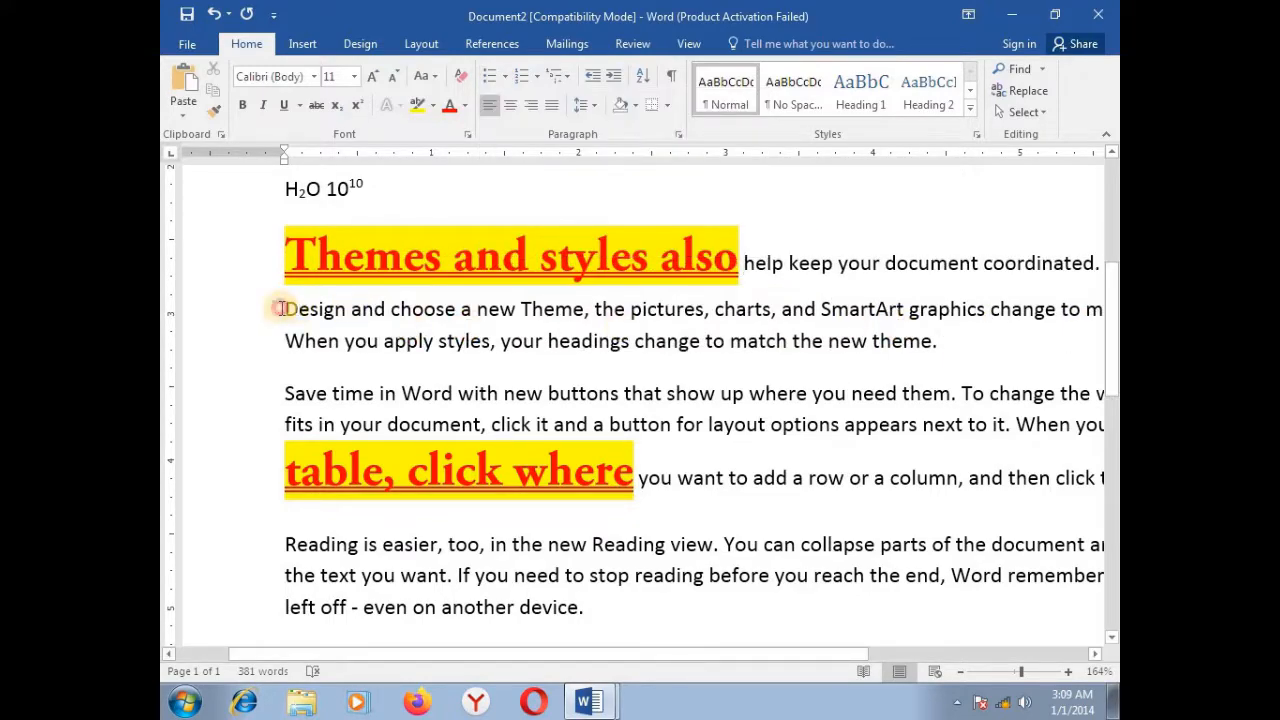
{"action": "left_click", "coordinate": [489, 76]}
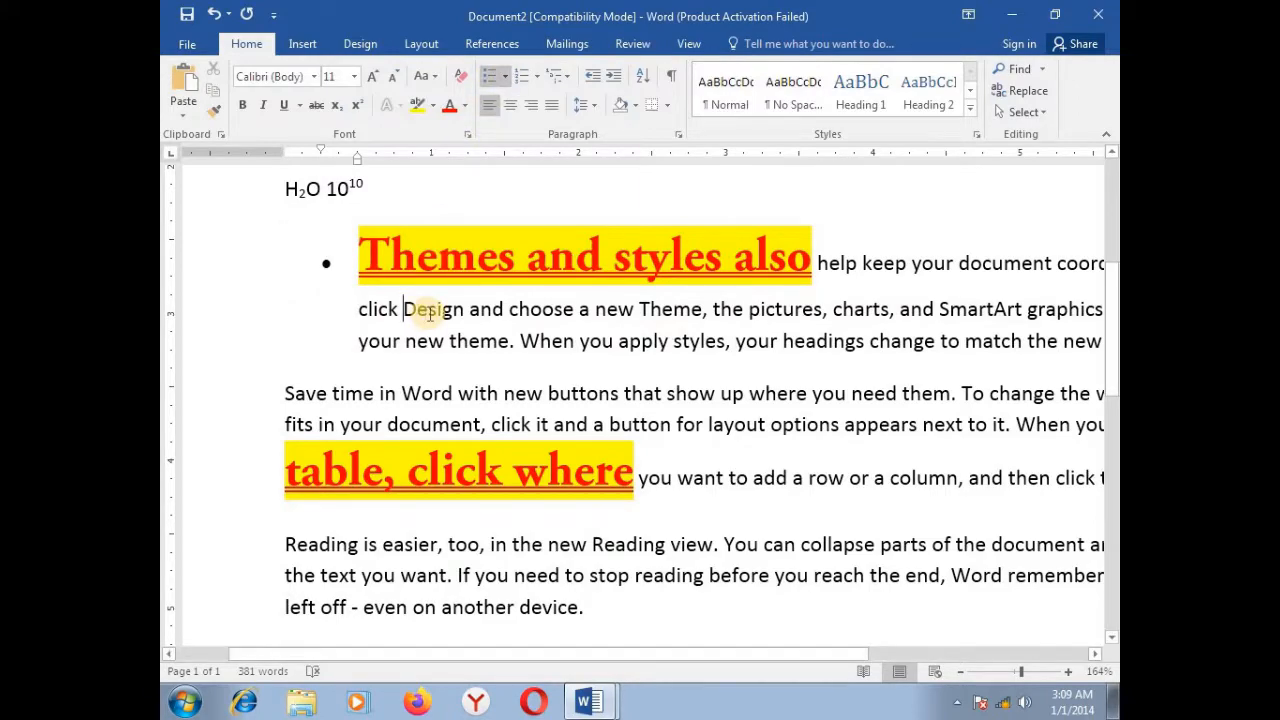
{"action": "key", "text": "ctrl+z"}
Step: Split the text after "Themes and styles also" into its own paragraph and give it an arrowhead bullet
{"action": "left_click", "coordinate": [755, 275]}
{"action": "key", "text": "Return"}
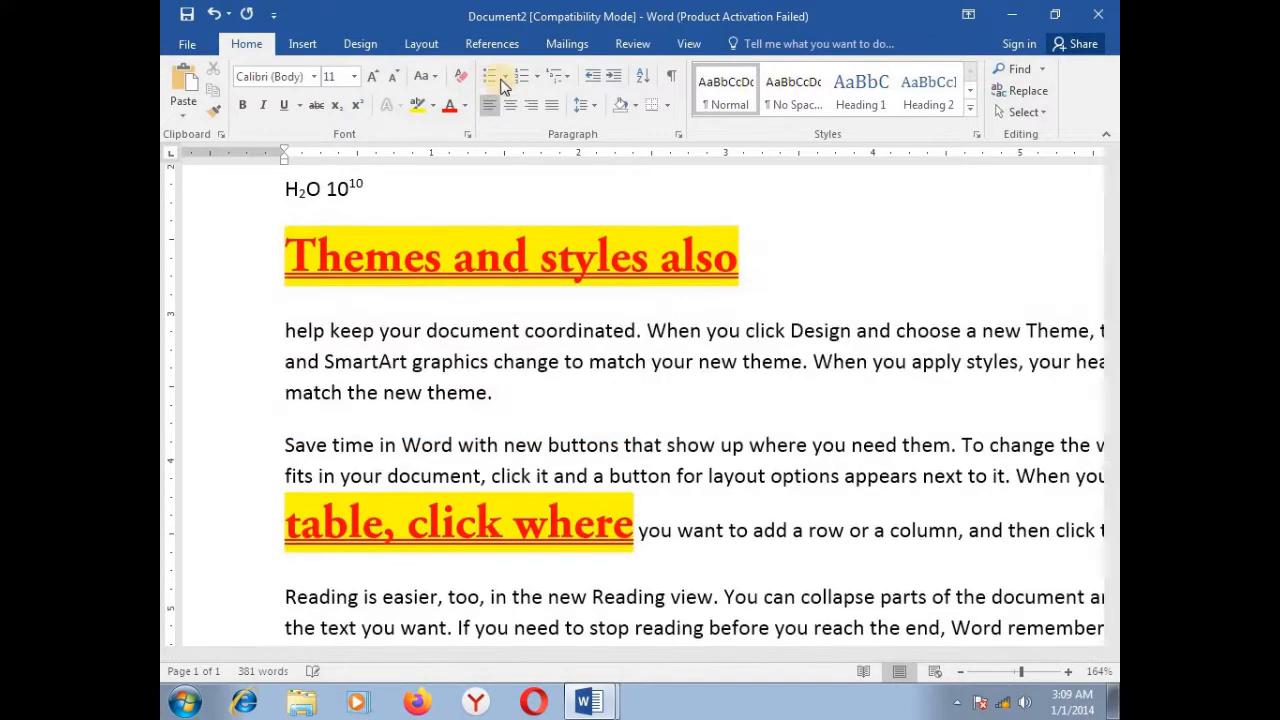
{"action": "left_click", "coordinate": [503, 78]}
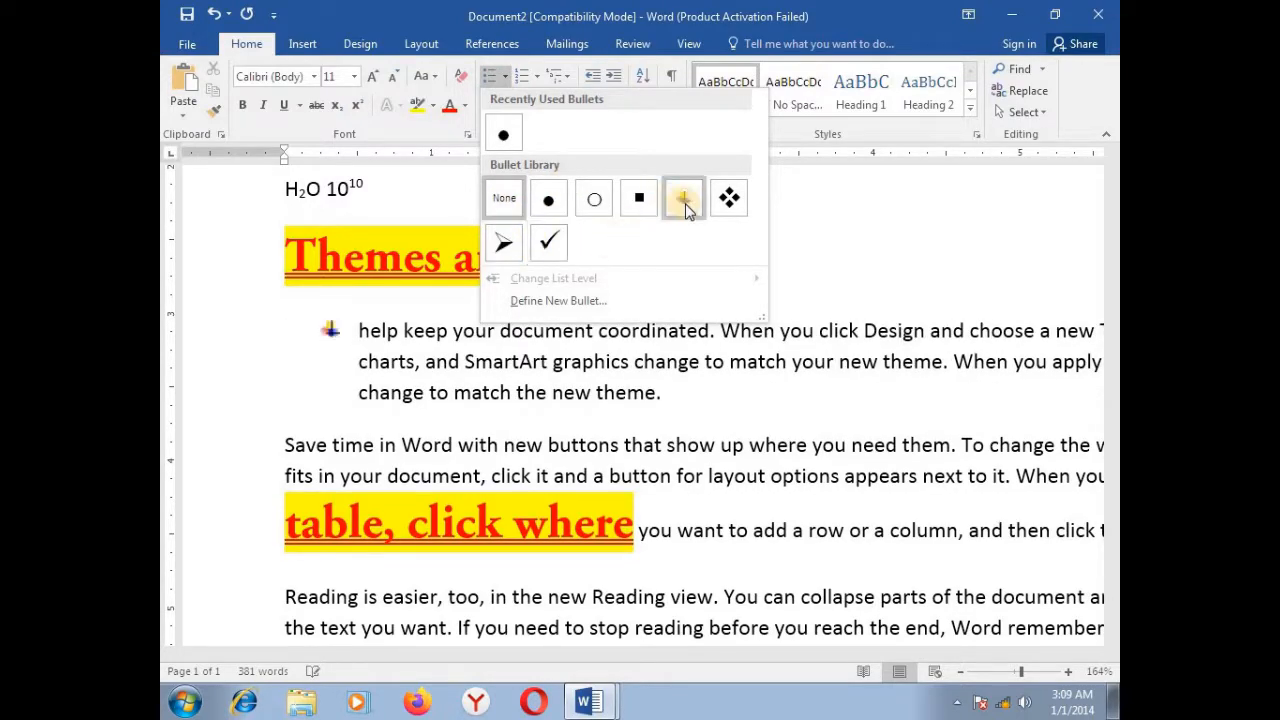
{"action": "left_click", "coordinate": [503, 243]}
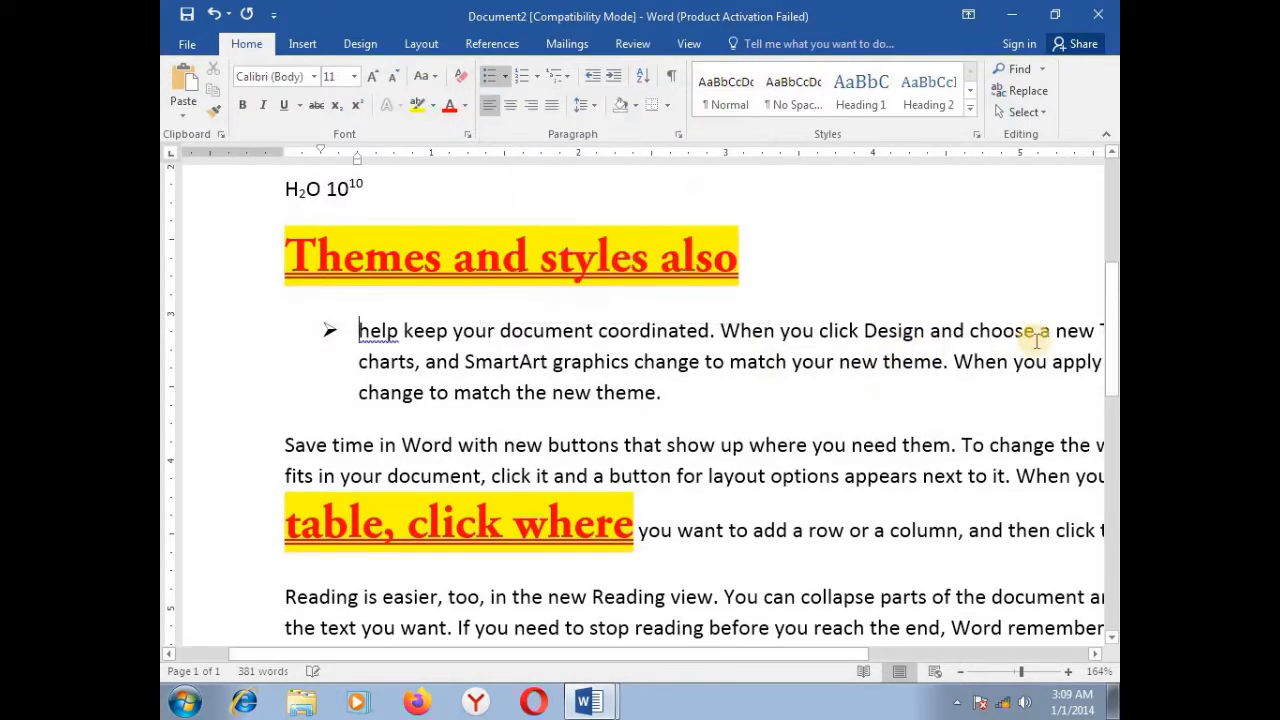
Step: Break the bulleted paragraph after "choose a new" and "your new th", and add a fourth bullet reading "cvbcvbcvb"
{"action": "left_click", "coordinate": [1097, 331]}
{"action": "key", "text": "Return"}
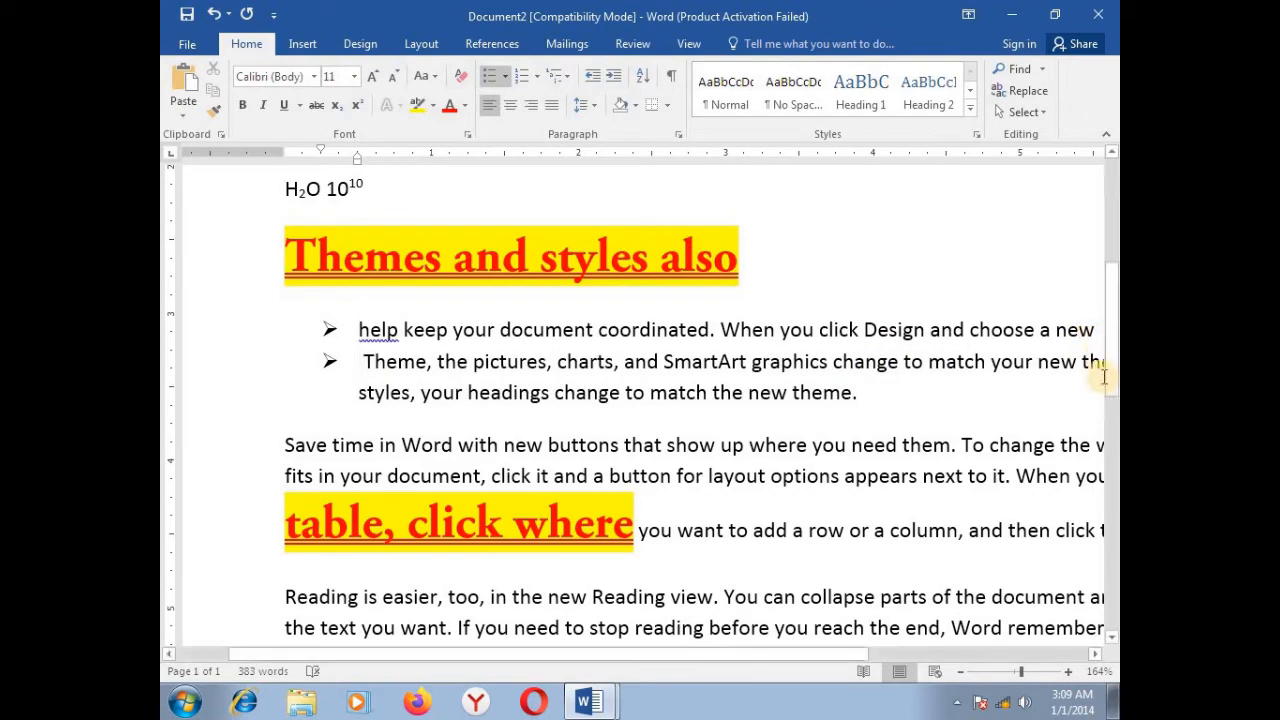
{"action": "left_click", "coordinate": [1100, 367]}
{"action": "key", "text": "Return"}
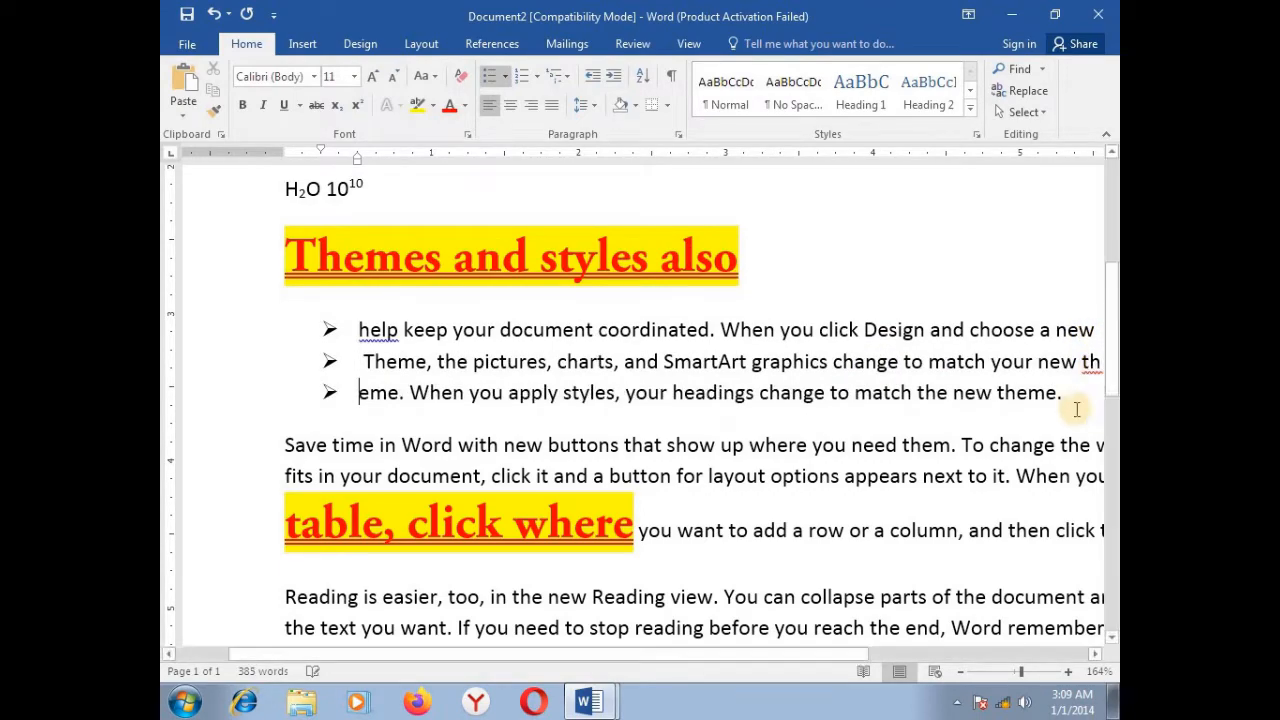
{"action": "left_click", "coordinate": [1068, 394]}
{"action": "key", "text": "Return"}
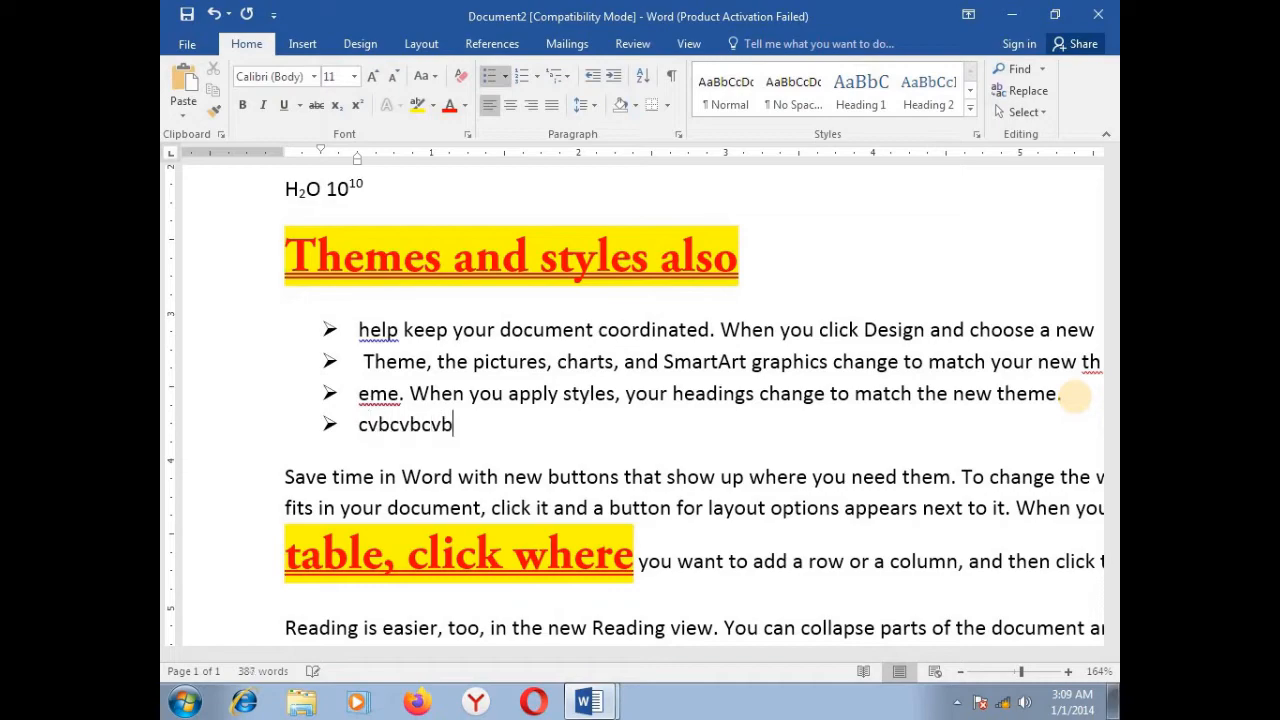
Step: Look over the list-level and Define New Bullet options for the four bulleted items, and number them in the 1) 2) 3) format
{"action": "left_click", "coordinate": [331, 332]}
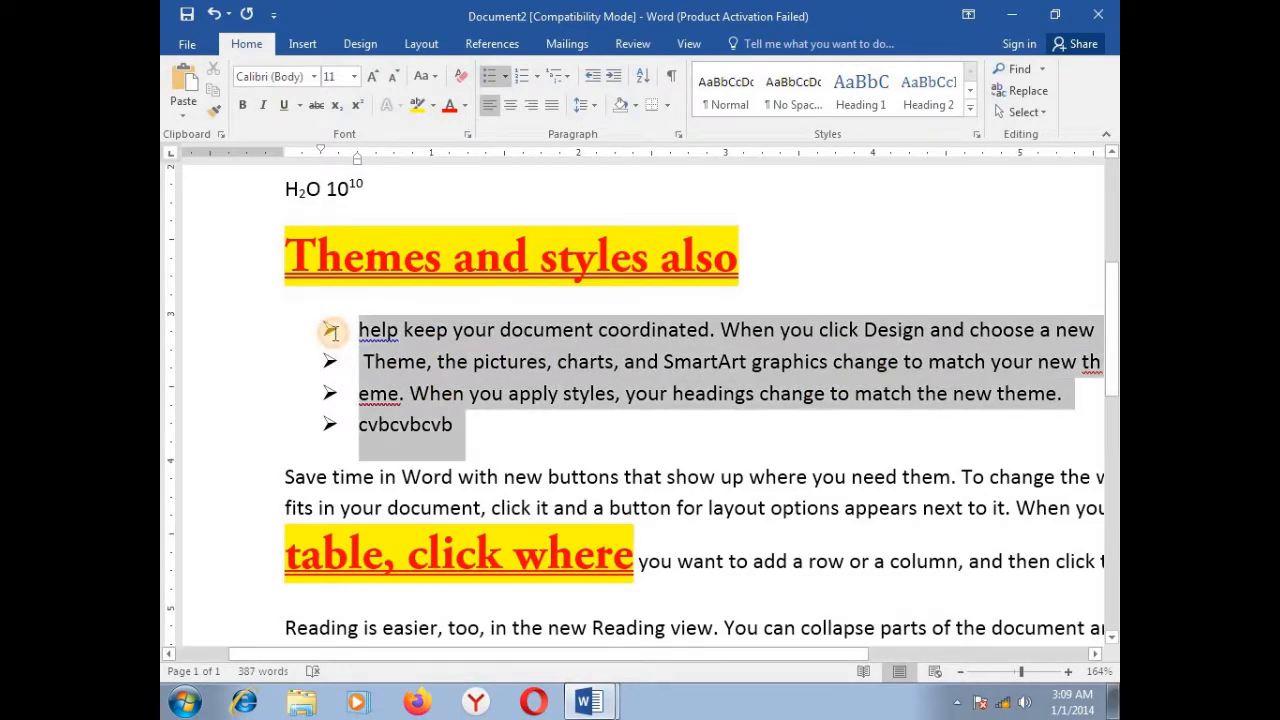
{"action": "left_click", "coordinate": [505, 78]}
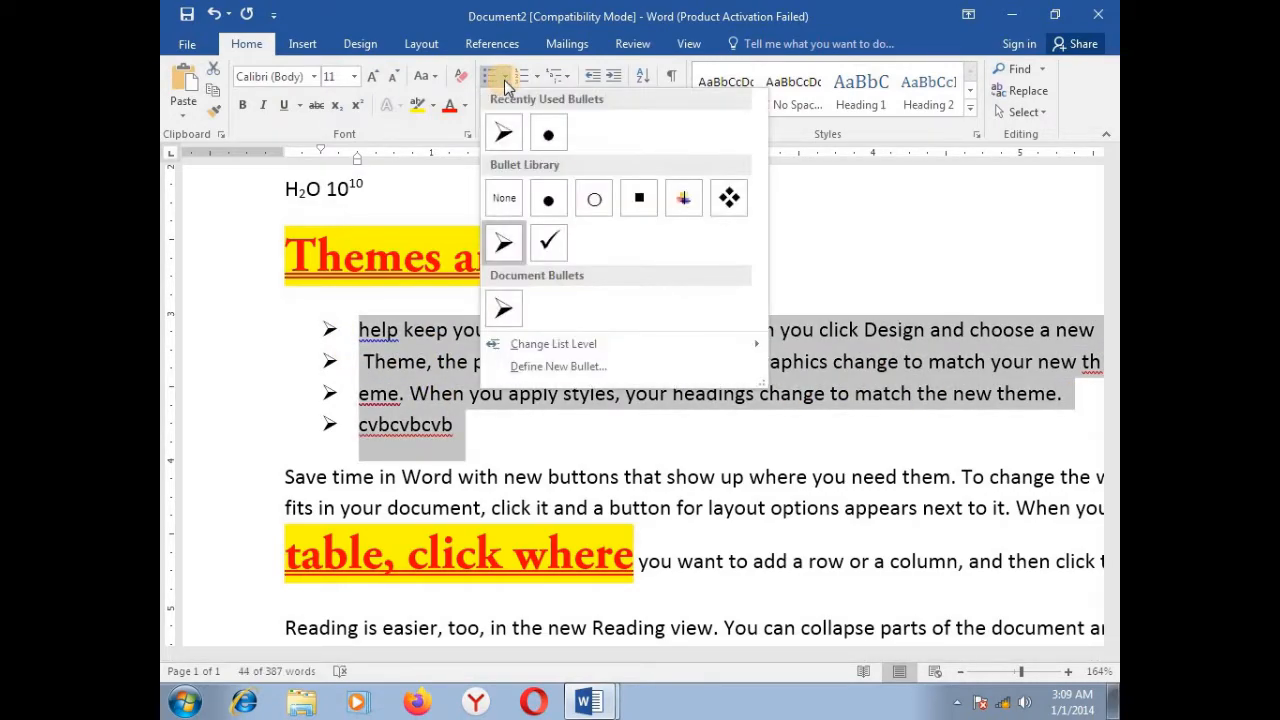
{"action": "left_click", "coordinate": [562, 343]}
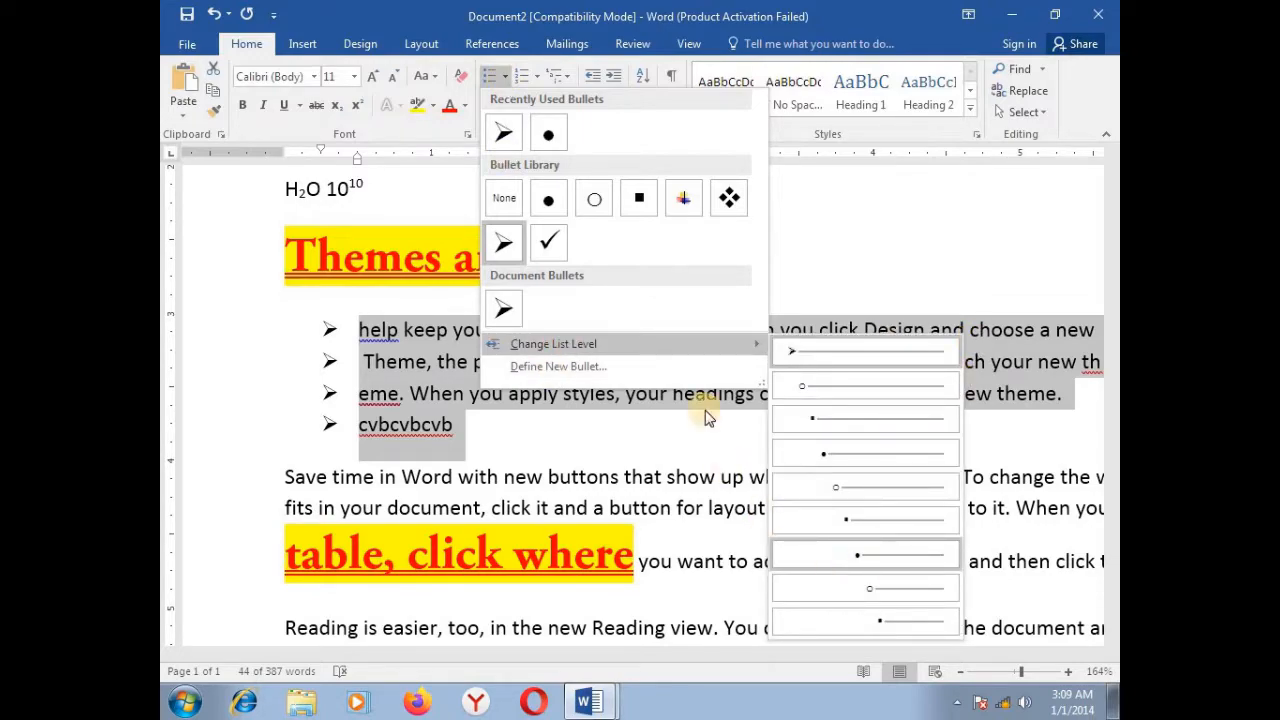
{"action": "left_click", "coordinate": [670, 363]}
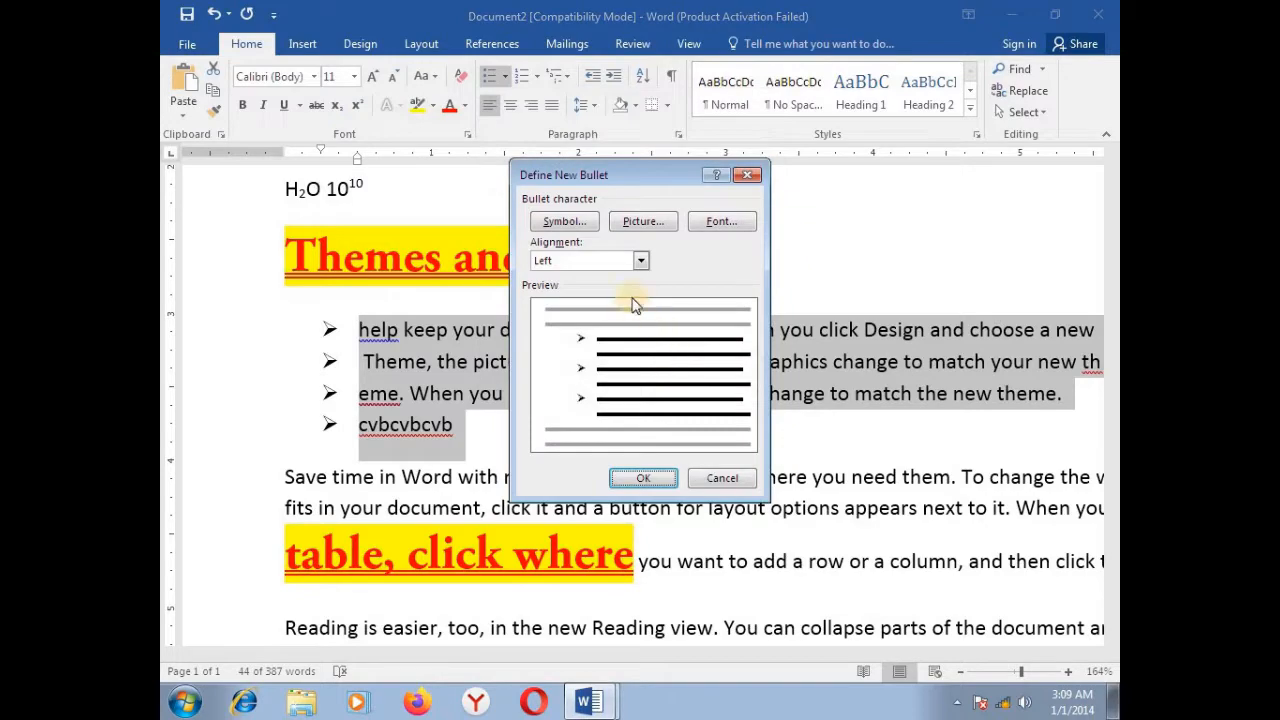
{"action": "left_click", "coordinate": [745, 176]}
{"action": "left_click", "coordinate": [537, 77]}
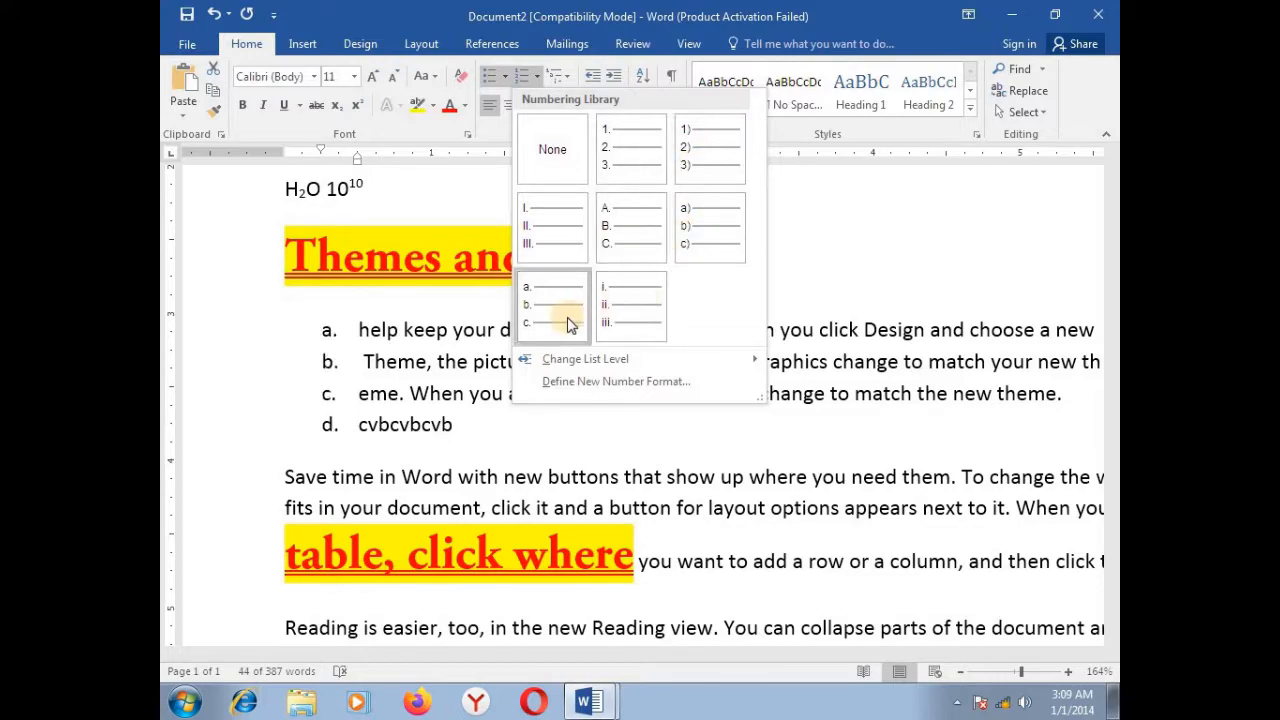
Step: Try the "Article I." multilevel heading list on the four numbered items, and undo it
{"action": "left_click", "coordinate": [556, 76]}
{"action": "left_click", "coordinate": [646, 338]}
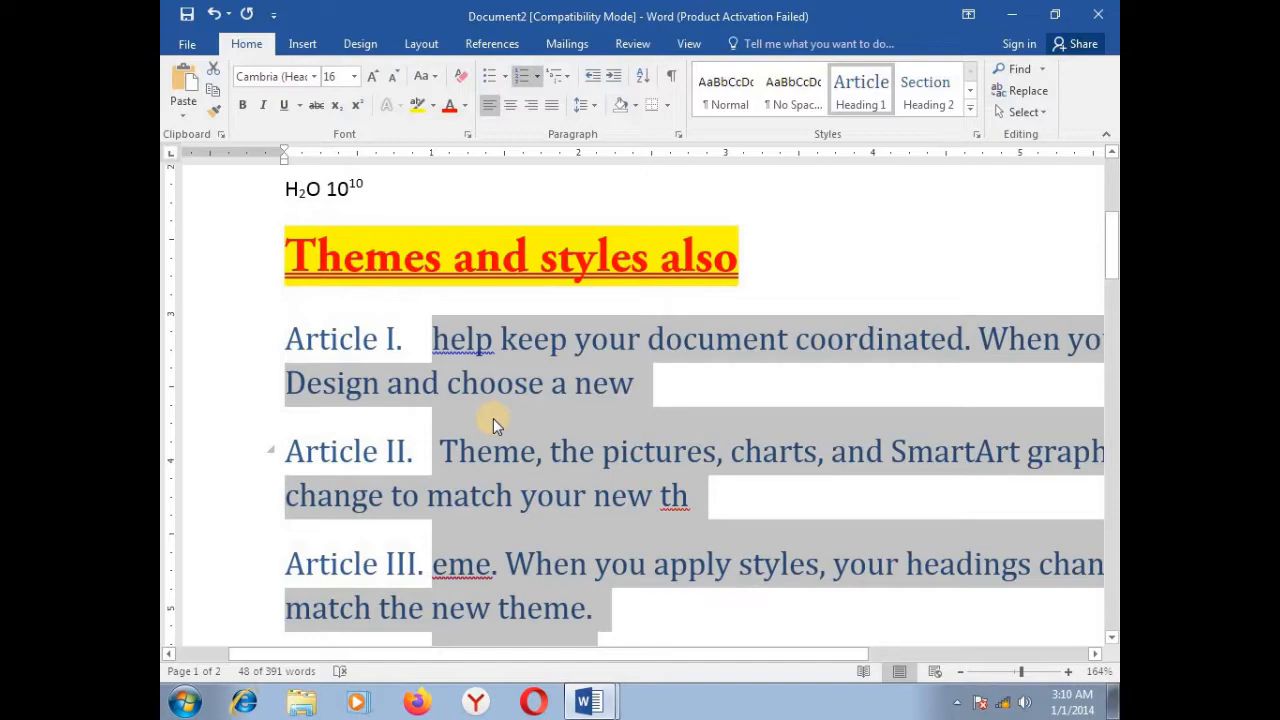
{"action": "key", "text": "ctrl+z"}
Step: Center the heading "Themes and styles also" above the numbered list
{"action": "left_click", "coordinate": [486, 255]}
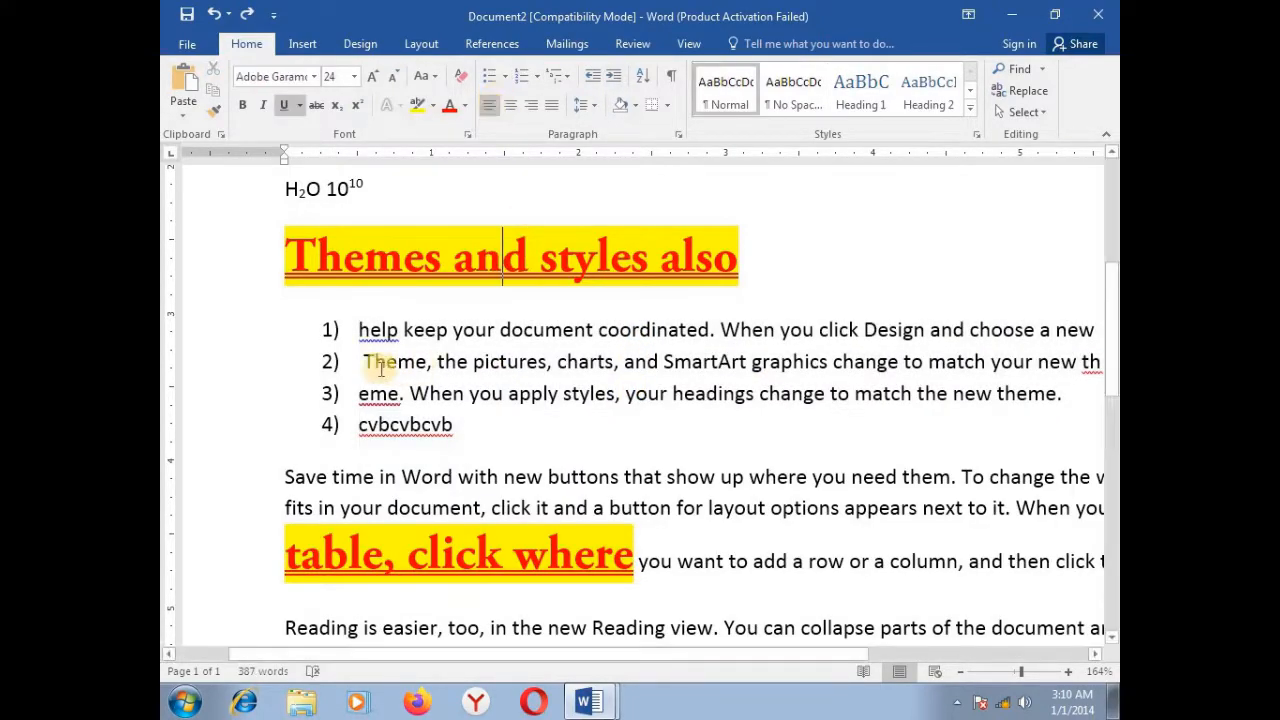
{"action": "left_click", "coordinate": [427, 269]}
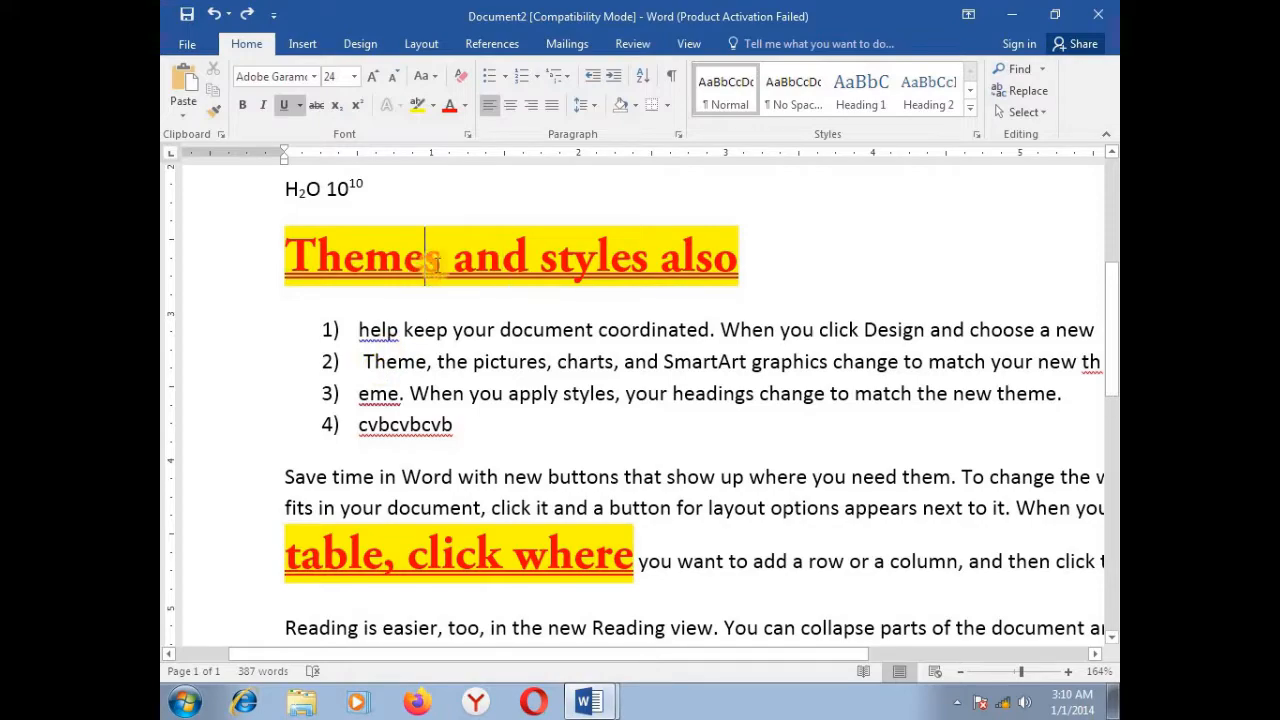
{"action": "left_click", "coordinate": [515, 118]}
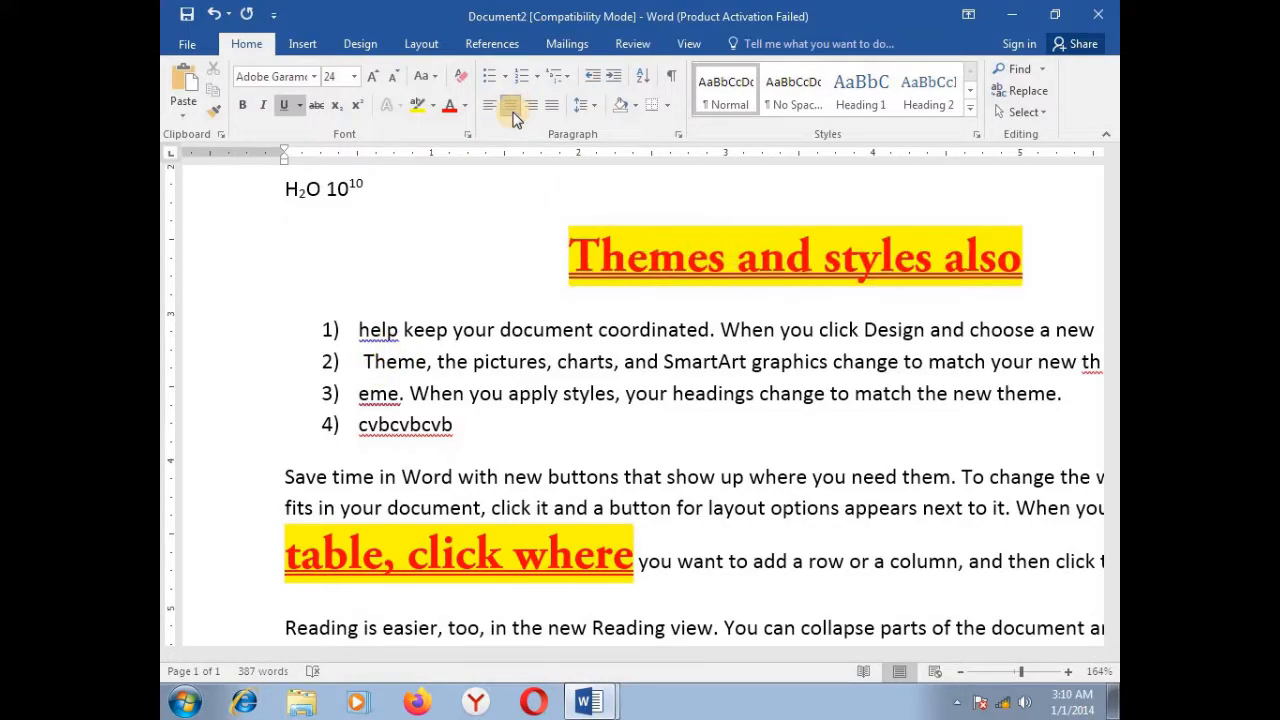
Step: Add a fifth numbered item reading "bvnhv" after "Cvbcvbcvb", right-align it, and insert filler letters starting with "B bbmnbm" before its text
{"action": "left_click", "coordinate": [525, 435]}
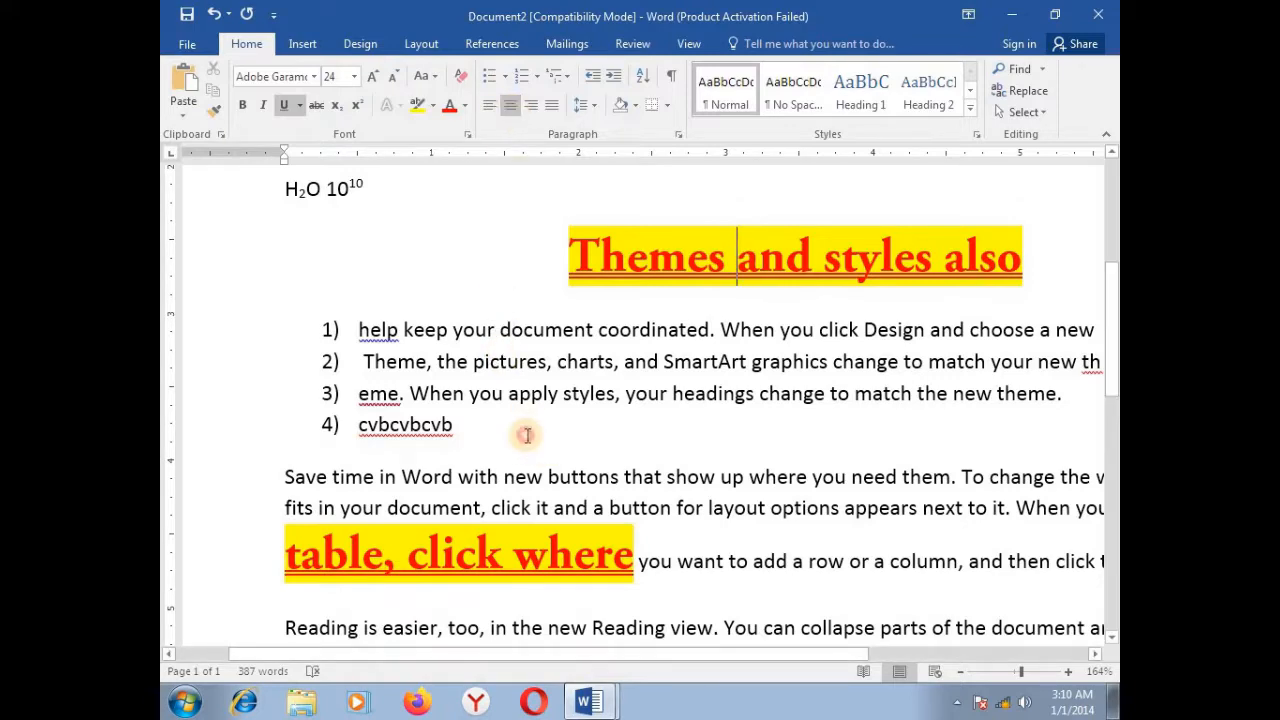
{"action": "key", "text": "Return"}
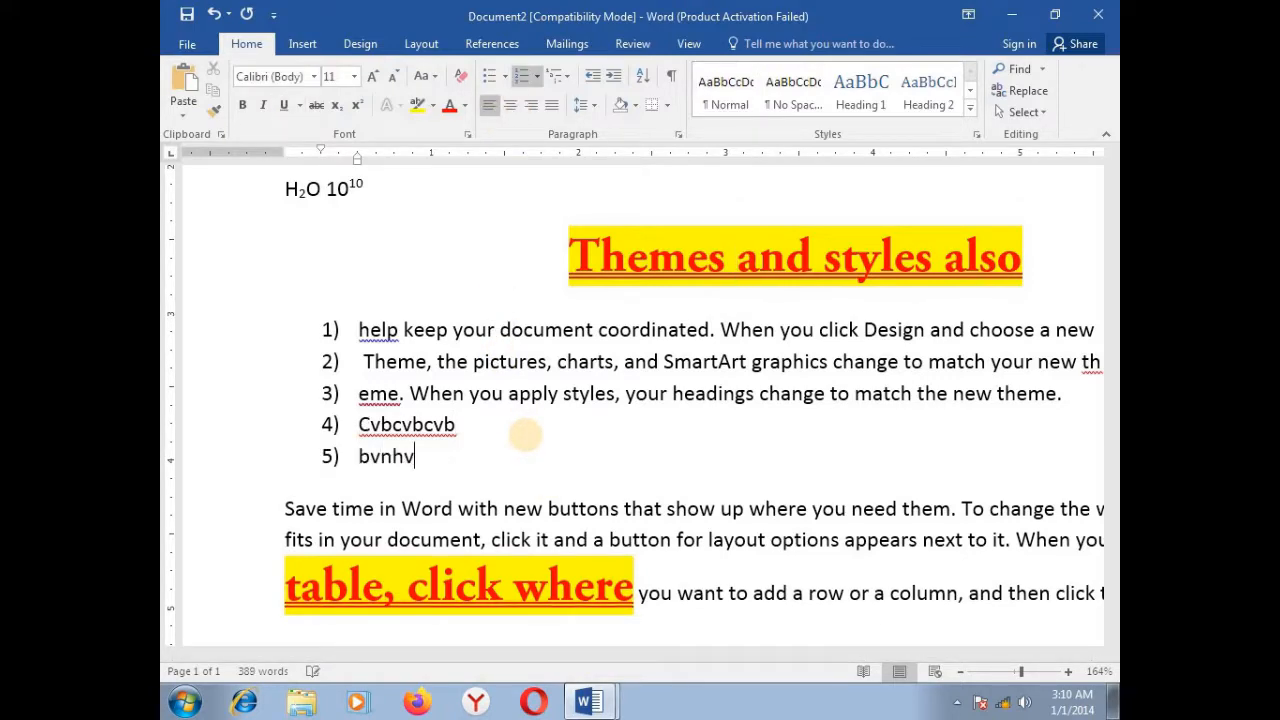
{"action": "left_click", "coordinate": [531, 104]}
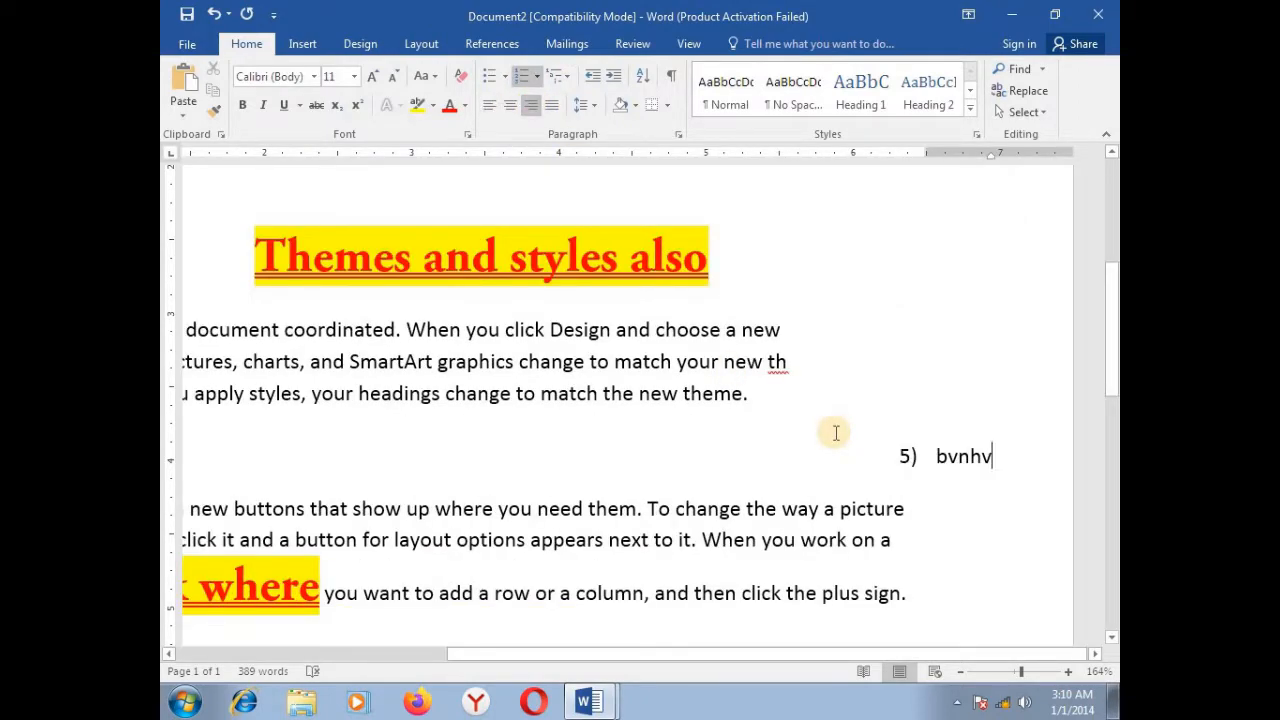
{"action": "type", "text": "B bbmnbmjbjhgjkghhghjghjgkjhg"}
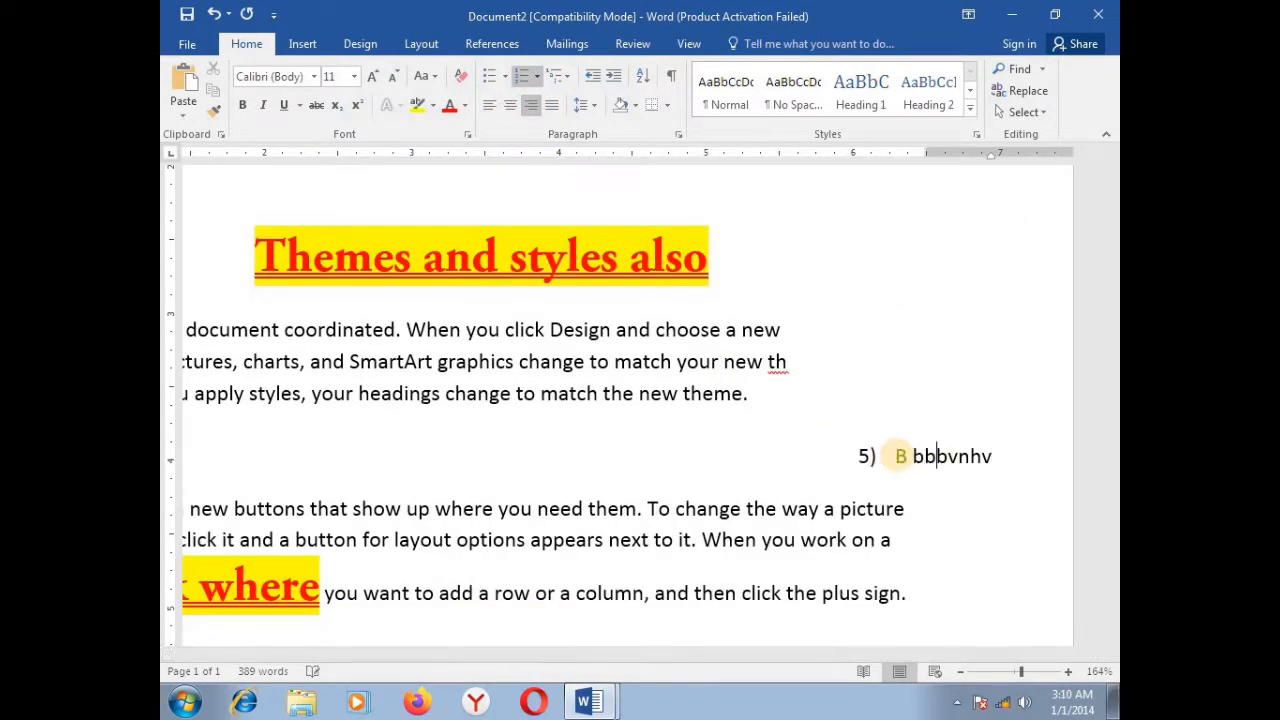
{"action": "type", "text": "khjghkjghjghjgjkhg"}
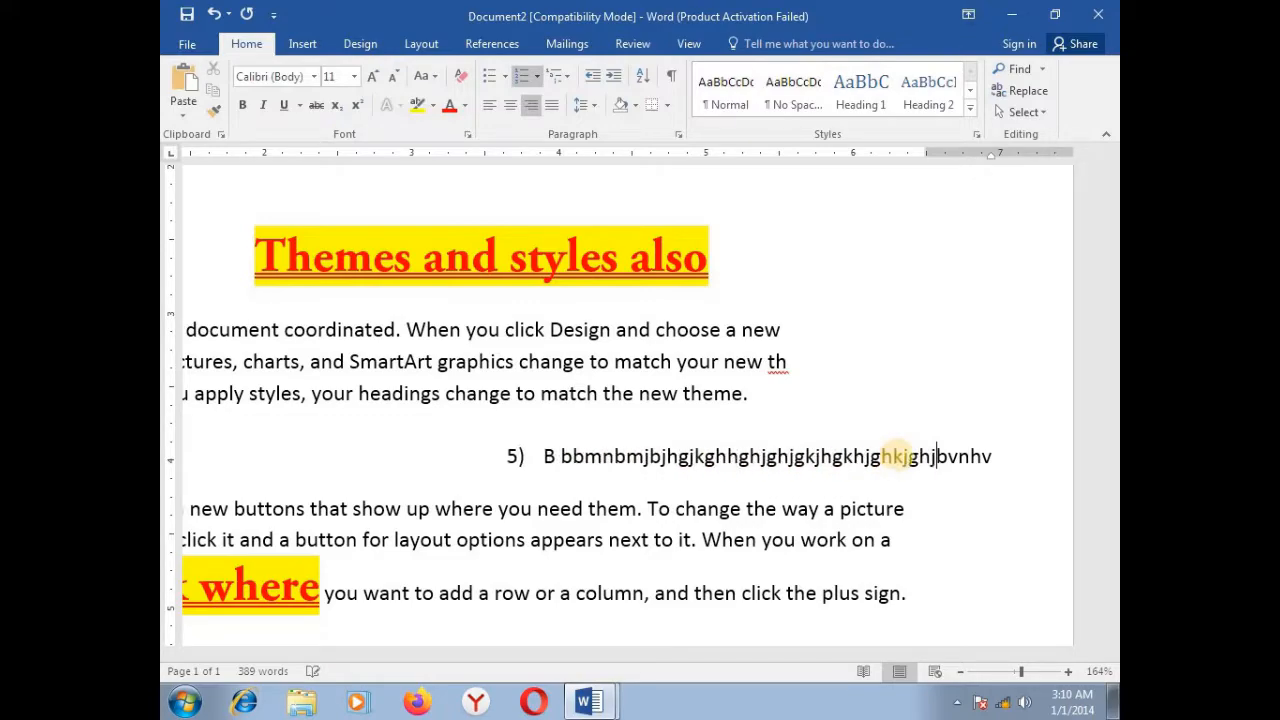
Step: Justify the last four paragraphs, starting at "Reading is easier", and set their line spacing to 1.5
{"action": "left_click", "coordinate": [1001, 672]}
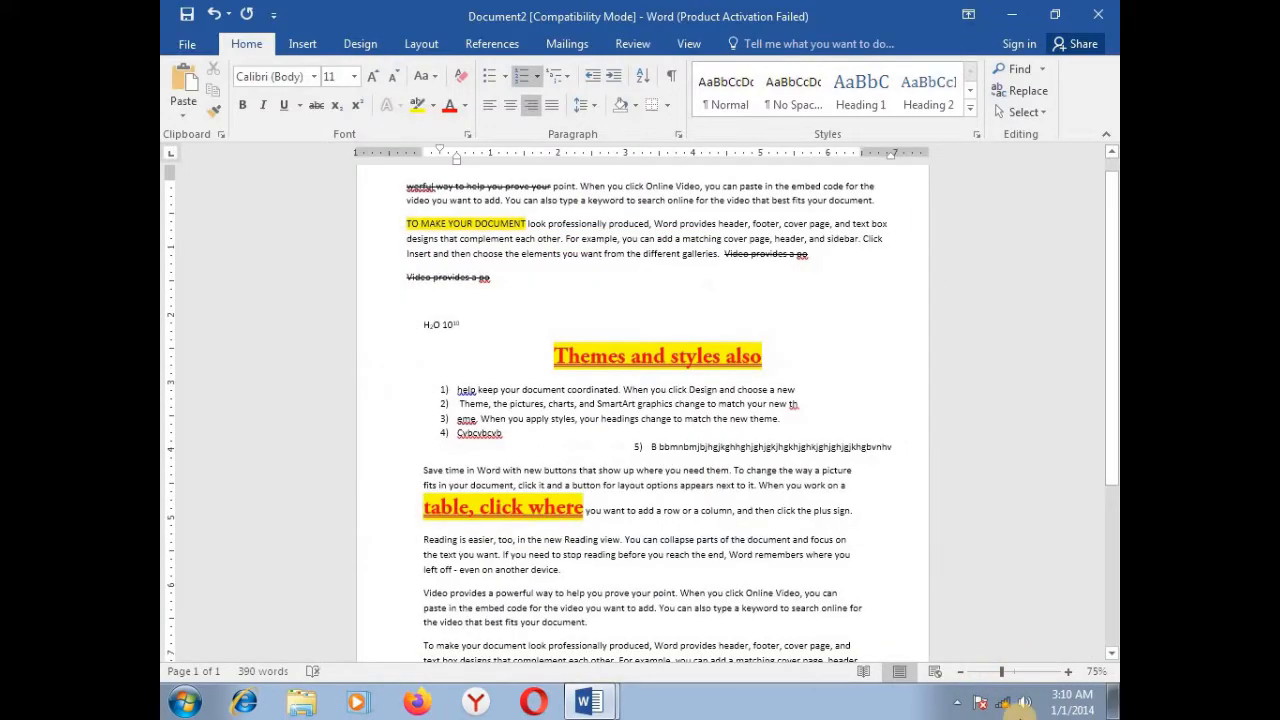
{"action": "left_click", "coordinate": [1016, 672]}
{"action": "left_click_drag", "start_coordinate": [533, 376], "coordinate": [836, 401]}
{"action": "scroll", "coordinate": [989, 524], "scroll_direction": "down", "scroll_amount": 1}
{"action": "scroll", "coordinate": [989, 524], "scroll_direction": "down", "scroll_amount": 4}
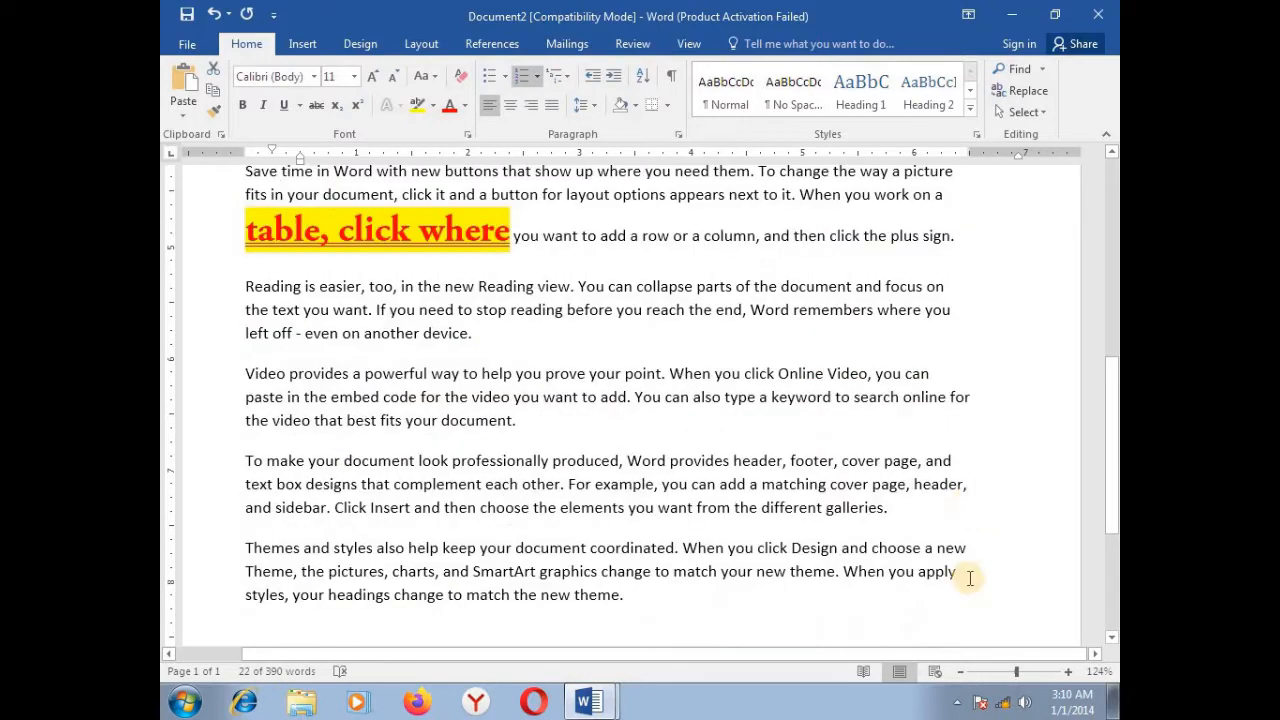
{"action": "left_click_drag", "start_coordinate": [628, 595], "coordinate": [238, 290]}
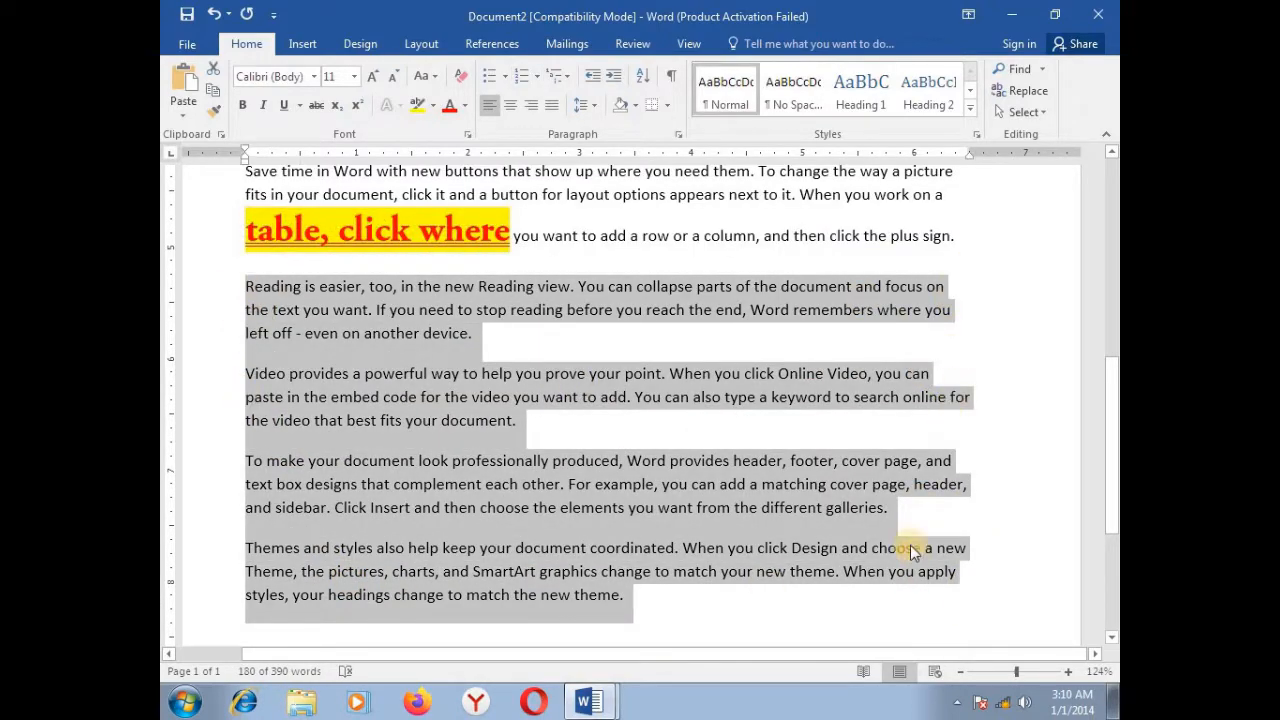
{"action": "left_click", "coordinate": [556, 106]}
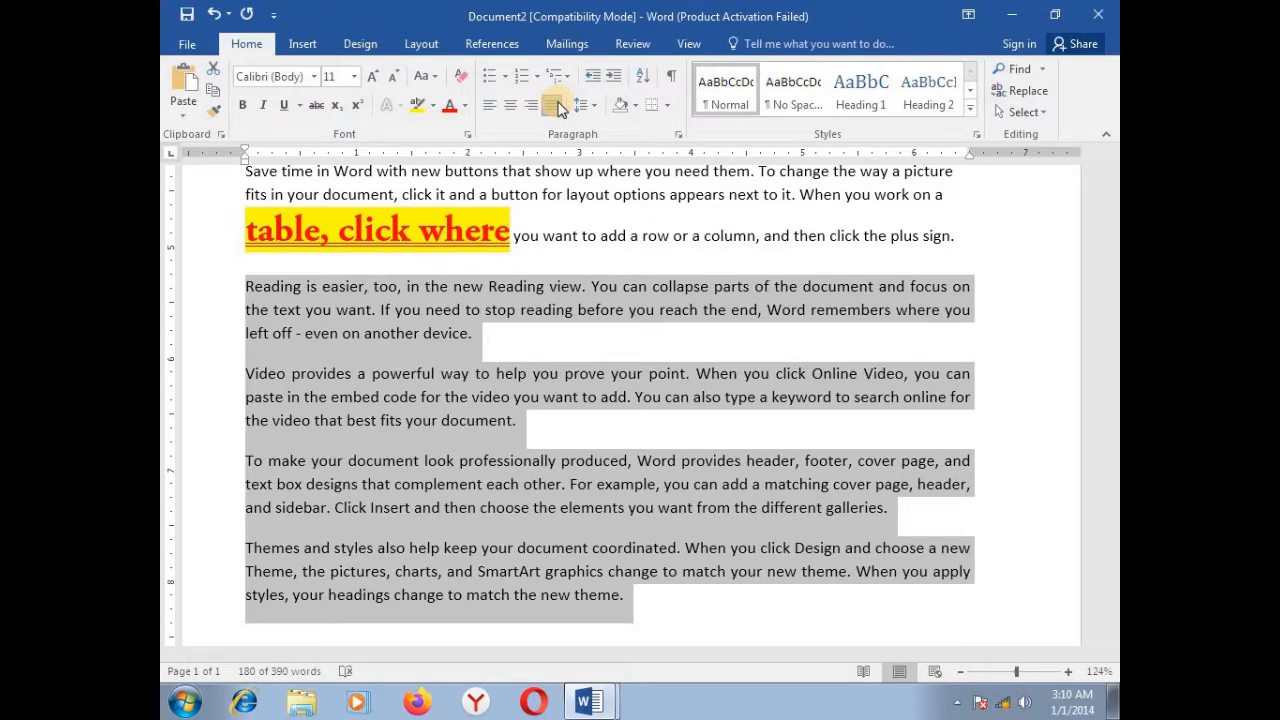
{"action": "left_click", "coordinate": [590, 106]}
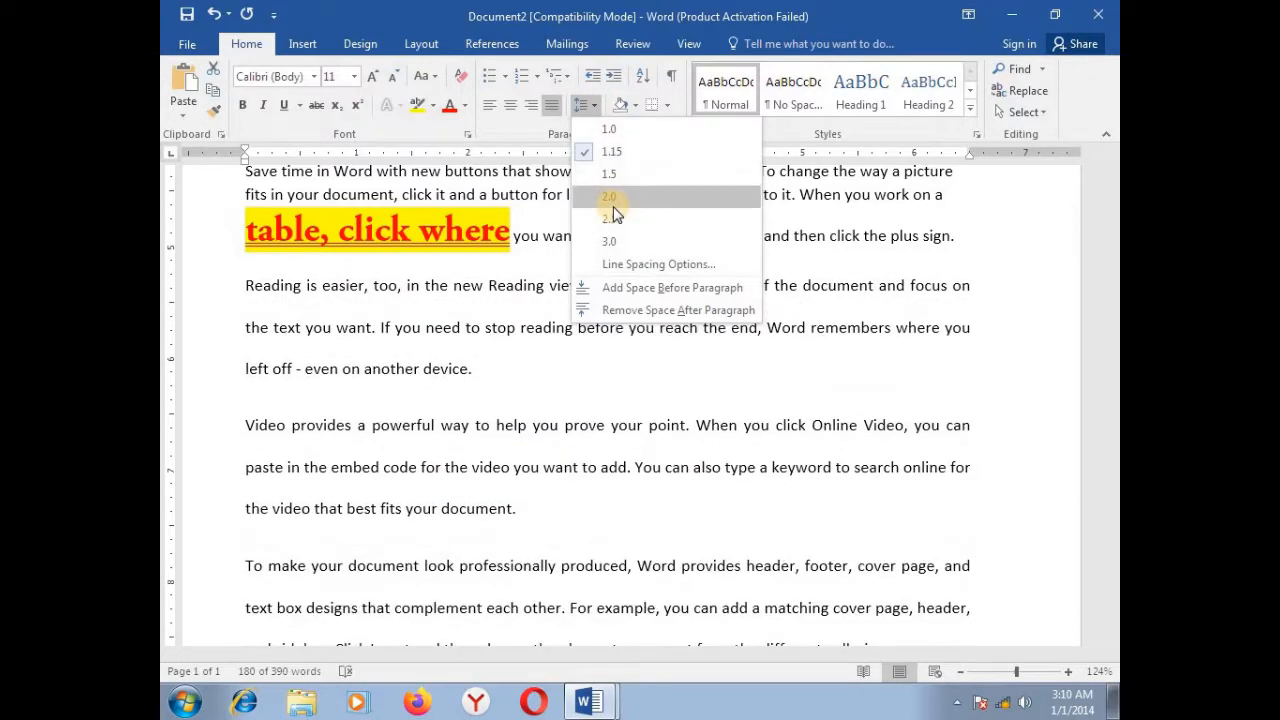
{"action": "left_click", "coordinate": [612, 174]}
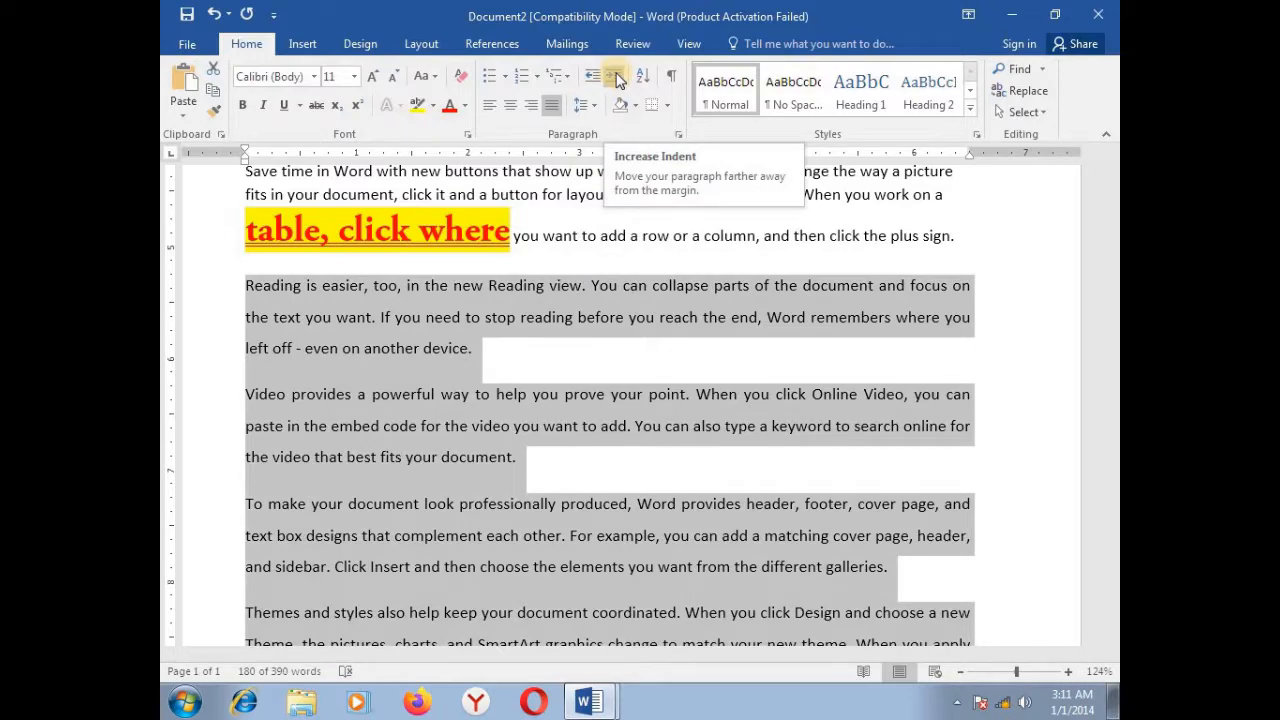
Step: Try increasing the indent of the four selected paragraphs, and decrease it back to the margin
{"action": "left_click", "coordinate": [617, 80]}
{"action": "left_click", "coordinate": [617, 80]}
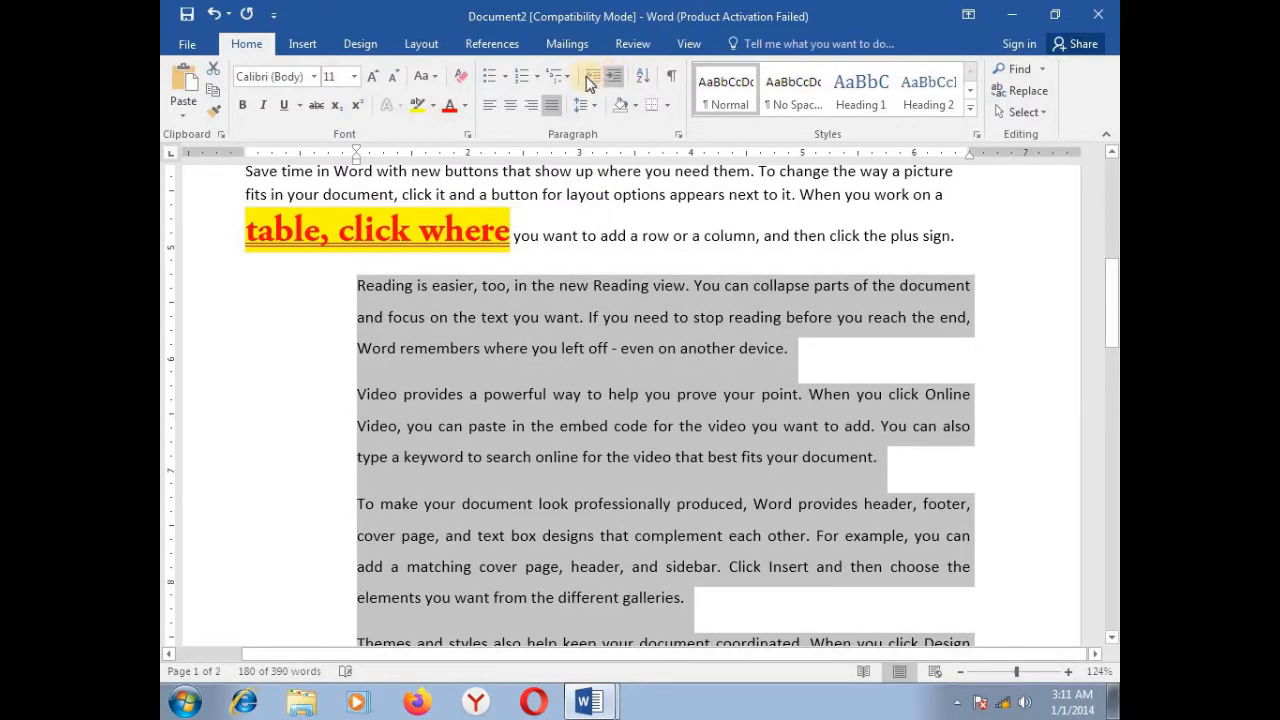
{"action": "left_click", "coordinate": [588, 82]}
{"action": "left_click", "coordinate": [592, 82]}
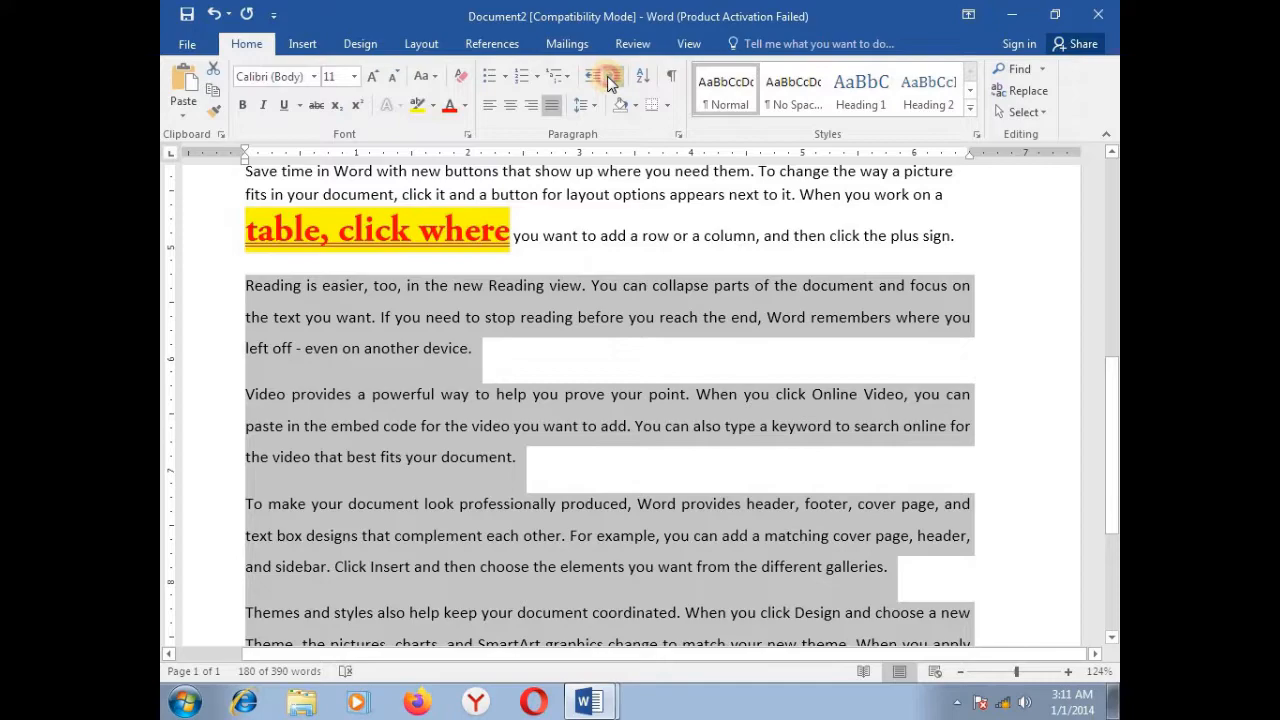
{"action": "left_click", "coordinate": [610, 82]}
{"action": "left_click", "coordinate": [610, 82]}
{"action": "left_click", "coordinate": [598, 84]}
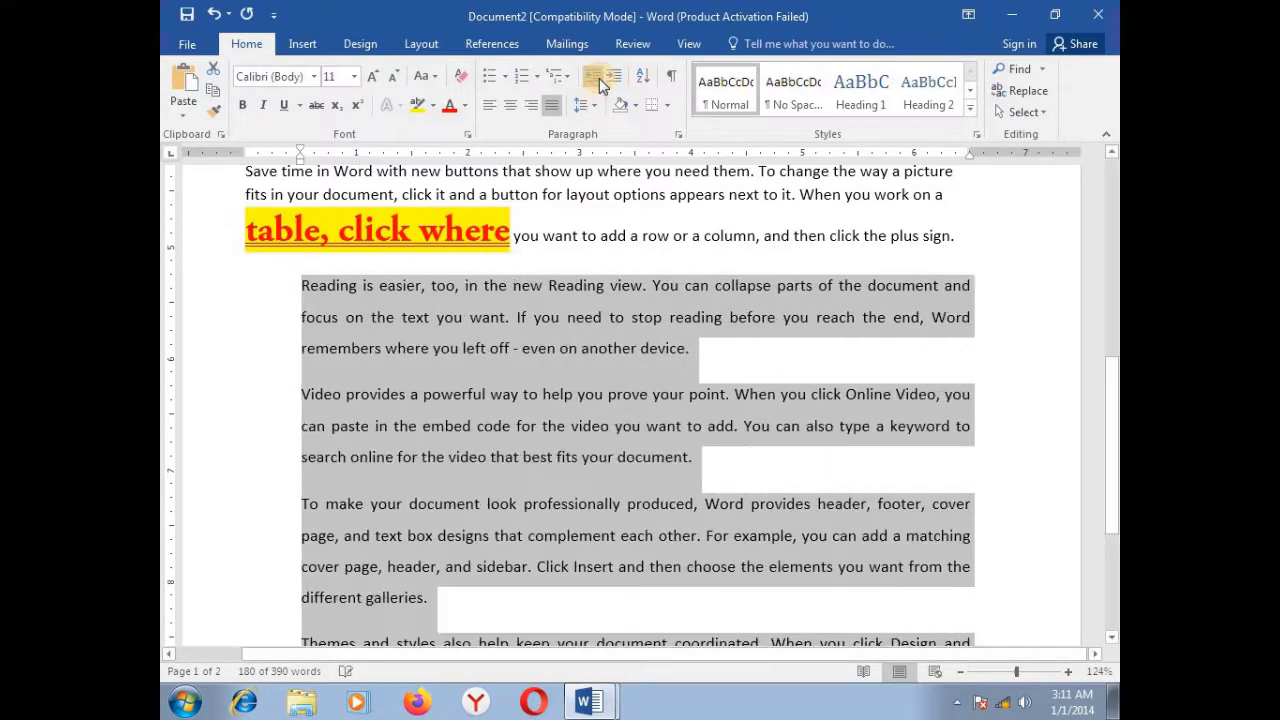
{"action": "left_click", "coordinate": [598, 84]}
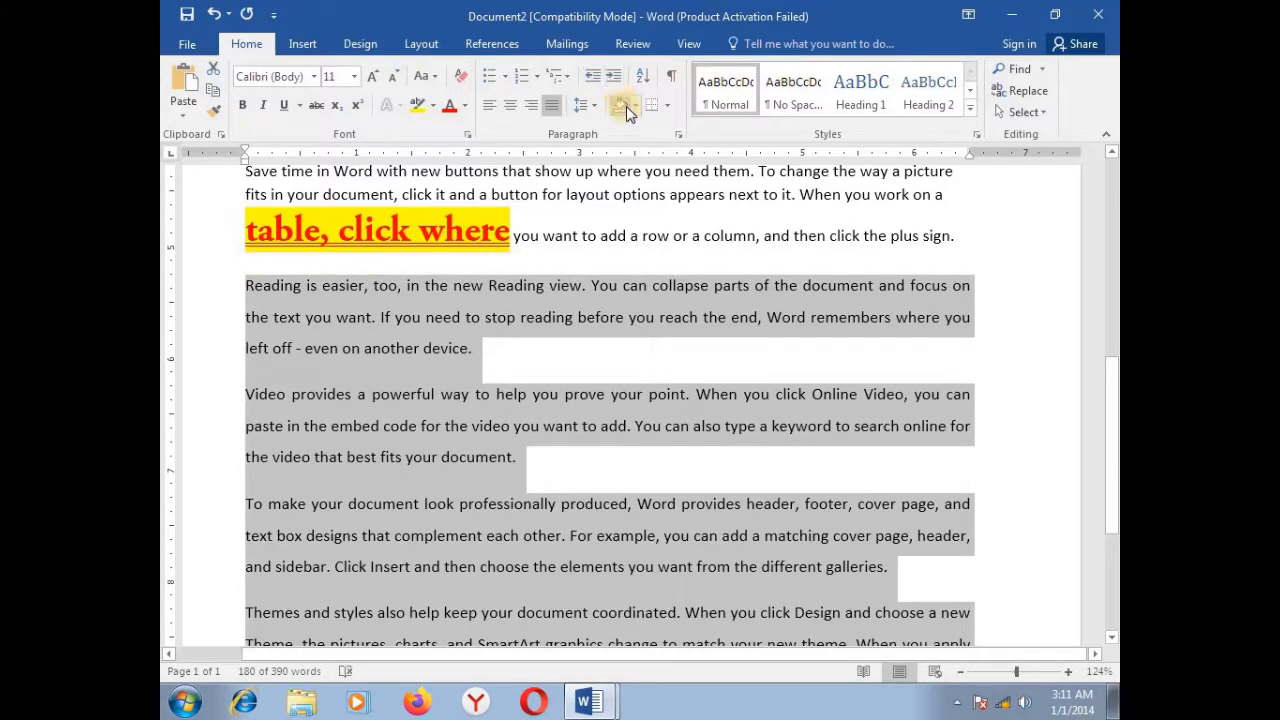
Step: Look over the paragraph shading colors and the border options for the four selected paragraphs
{"action": "left_click", "coordinate": [634, 105]}
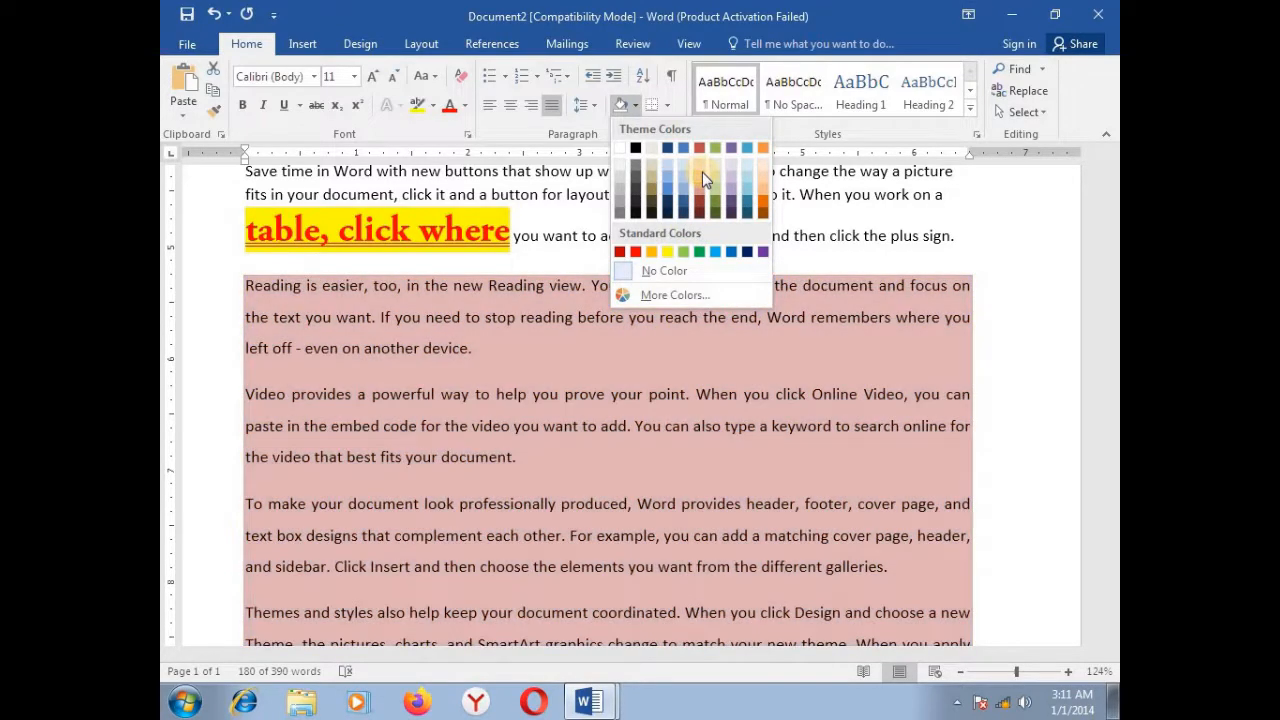
{"action": "left_click", "coordinate": [665, 108]}
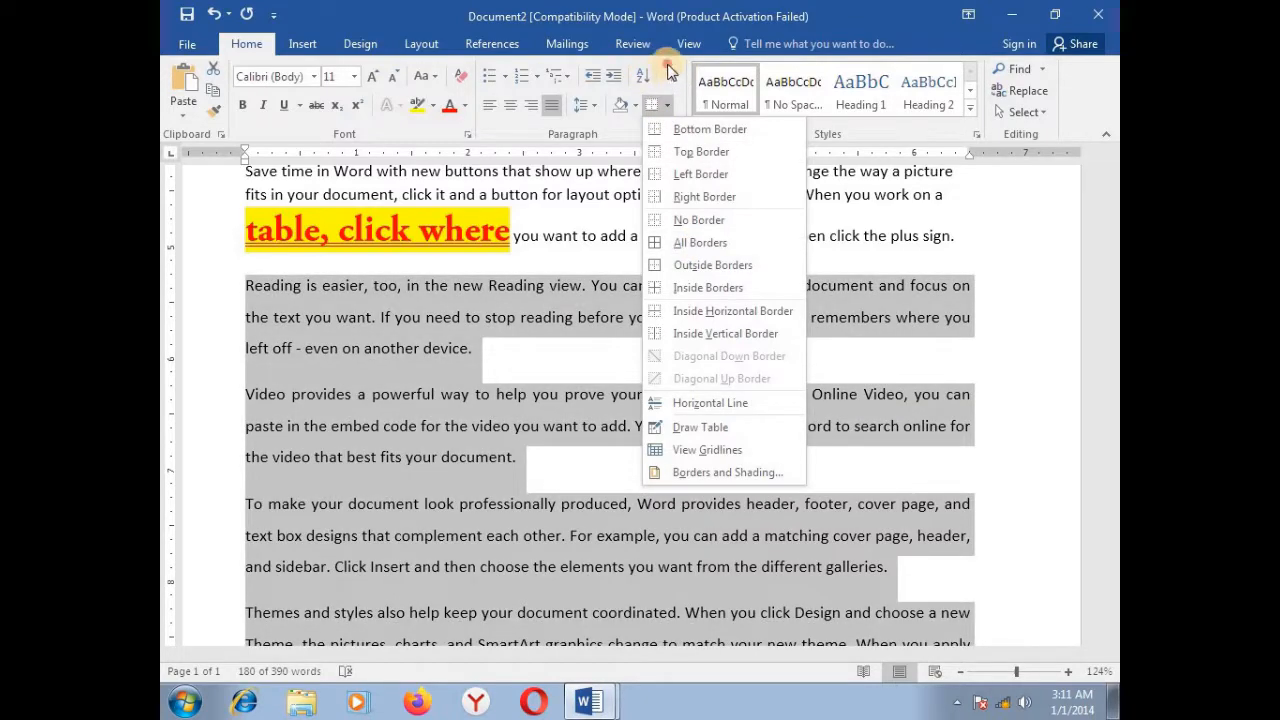
{"action": "left_click", "coordinate": [671, 73]}
Step: Insert a long run of spaces after "You" in the "Reading is easier" paragraph, comparing it with formatting marks shown and hidden
{"action": "left_click", "coordinate": [671, 73]}
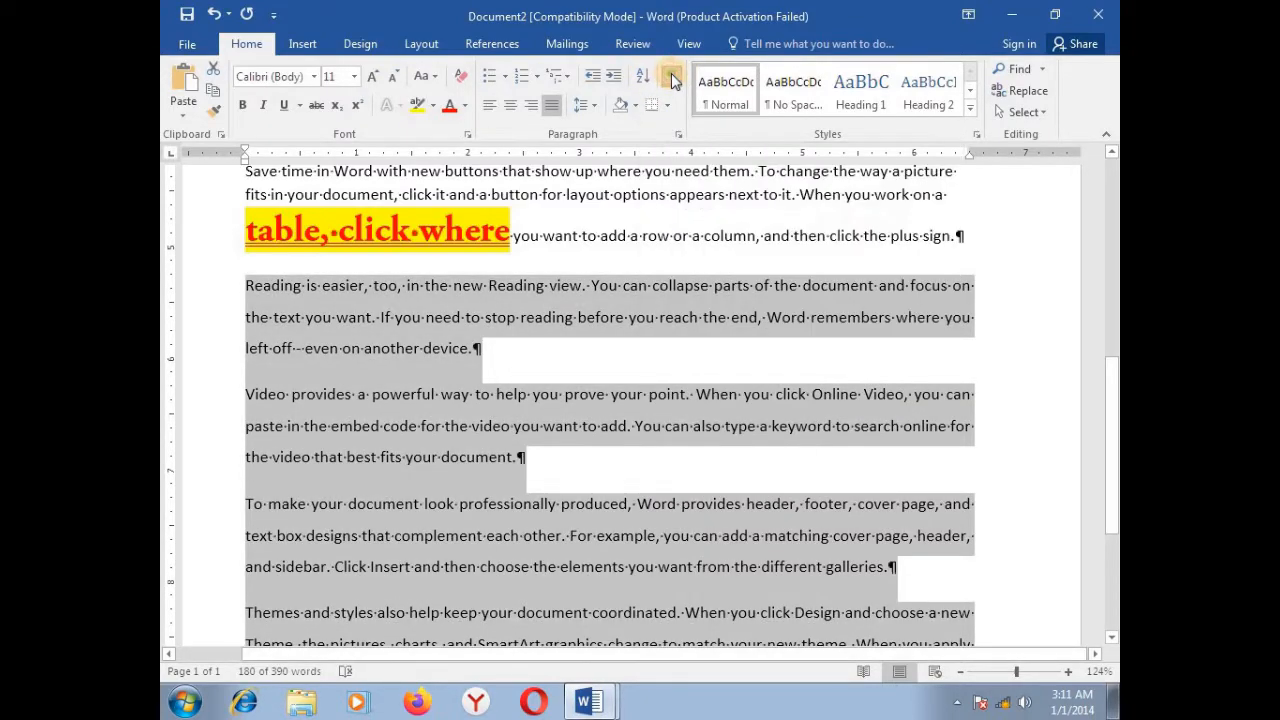
{"action": "left_click", "coordinate": [619, 285]}
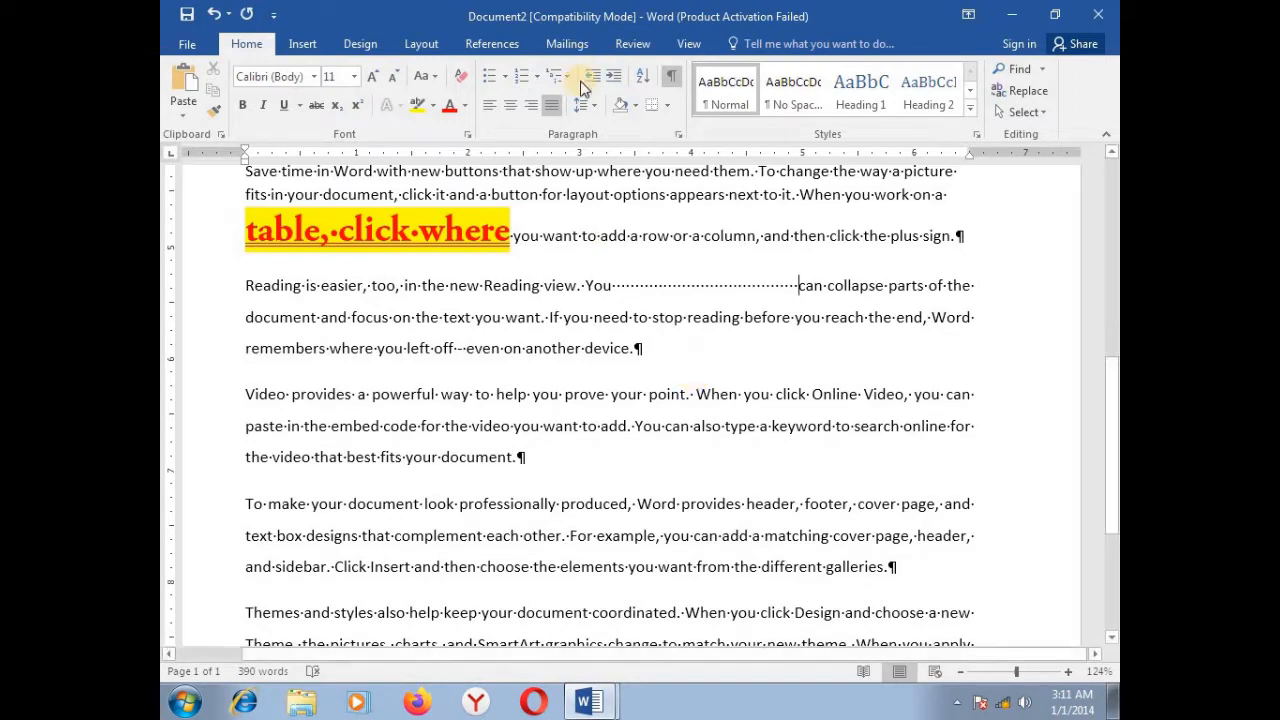
{"action": "left_click", "coordinate": [671, 76]}
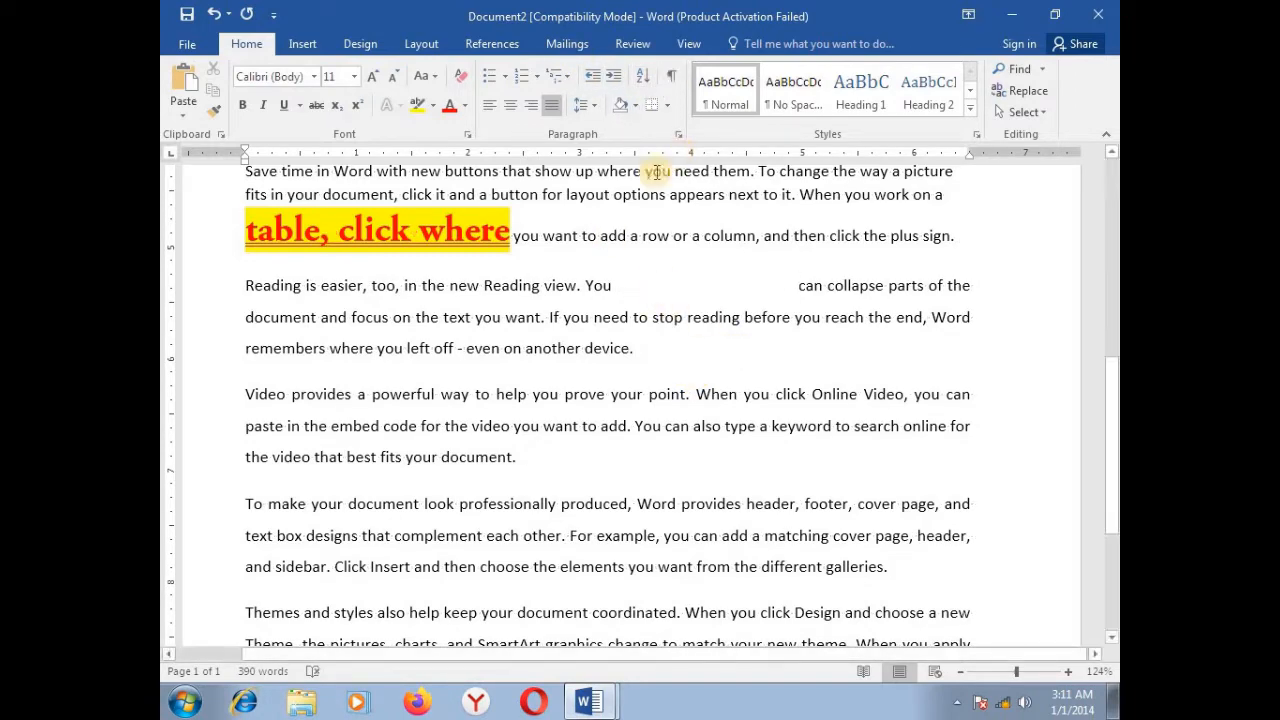
{"action": "left_click", "coordinate": [673, 82]}
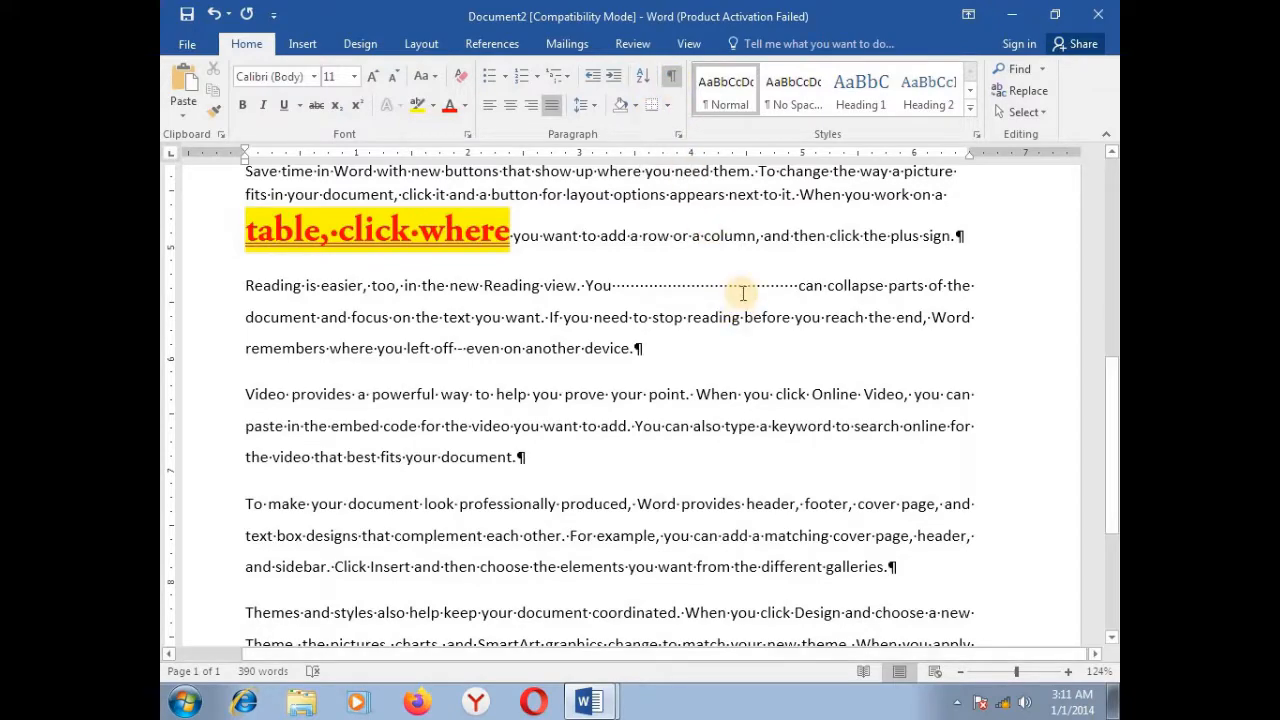
{"action": "key", "text": "ctrl+shift+8"}
Step: Look over the styles gallery for the text from "where" to "When", and search the document for "and"
{"action": "left_click_drag", "start_coordinate": [743, 394], "coordinate": [430, 232]}
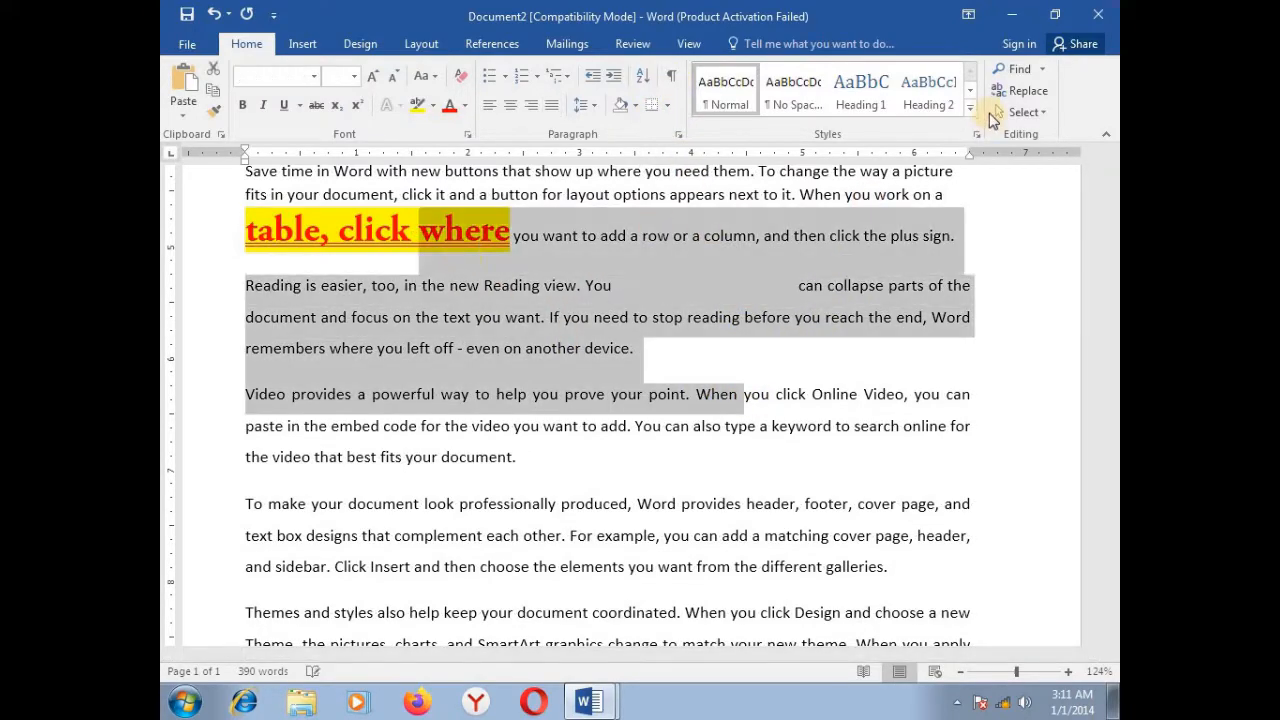
{"action": "left_click", "coordinate": [975, 118]}
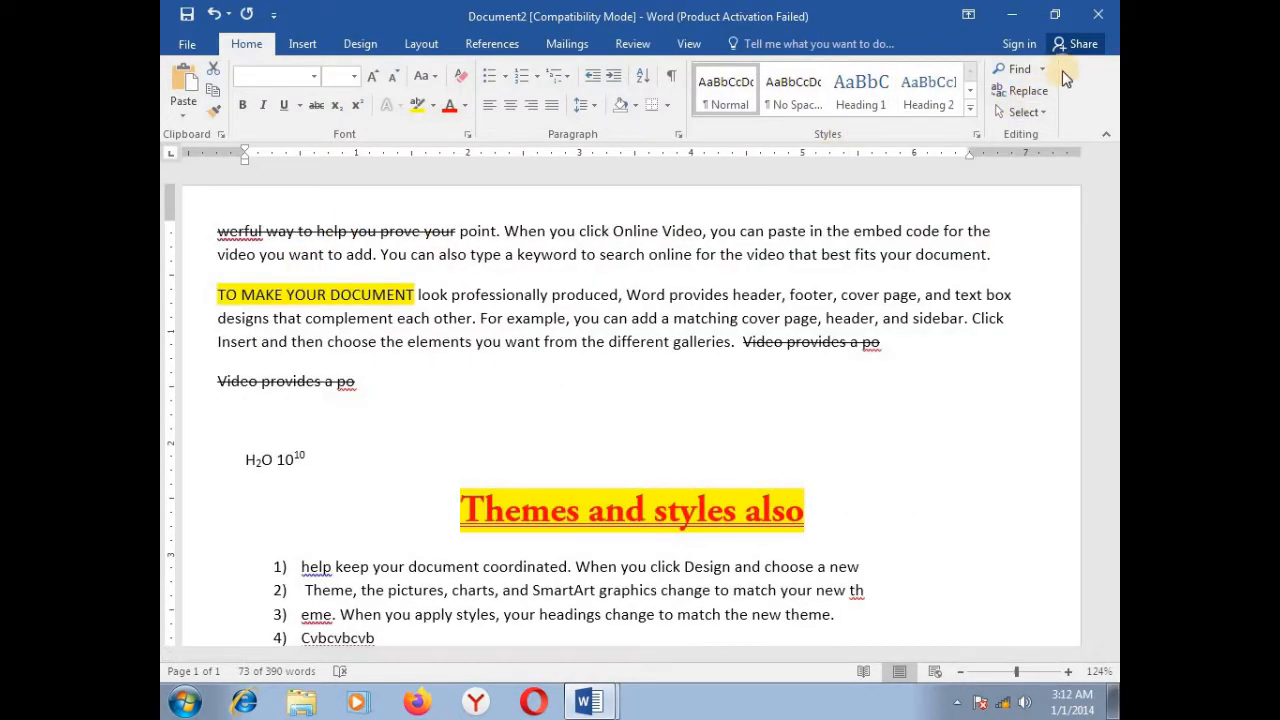
{"action": "left_click", "coordinate": [1044, 70]}
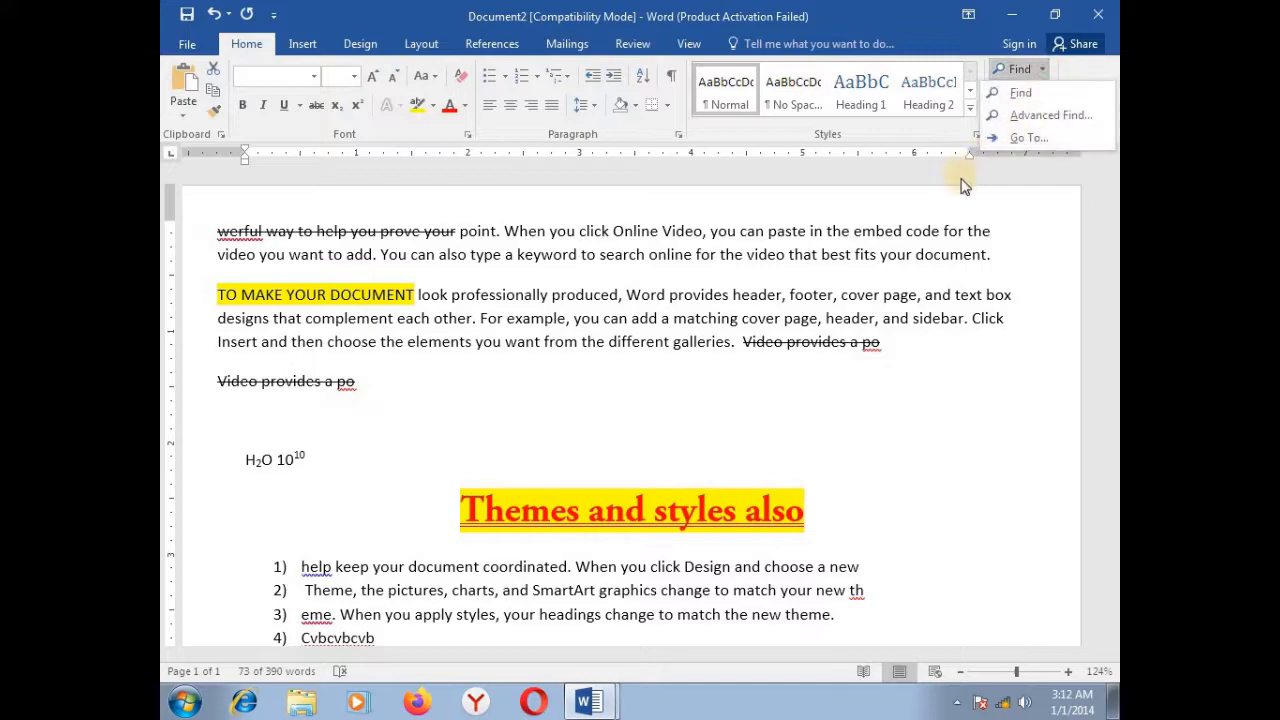
{"action": "left_click", "coordinate": [1006, 88]}
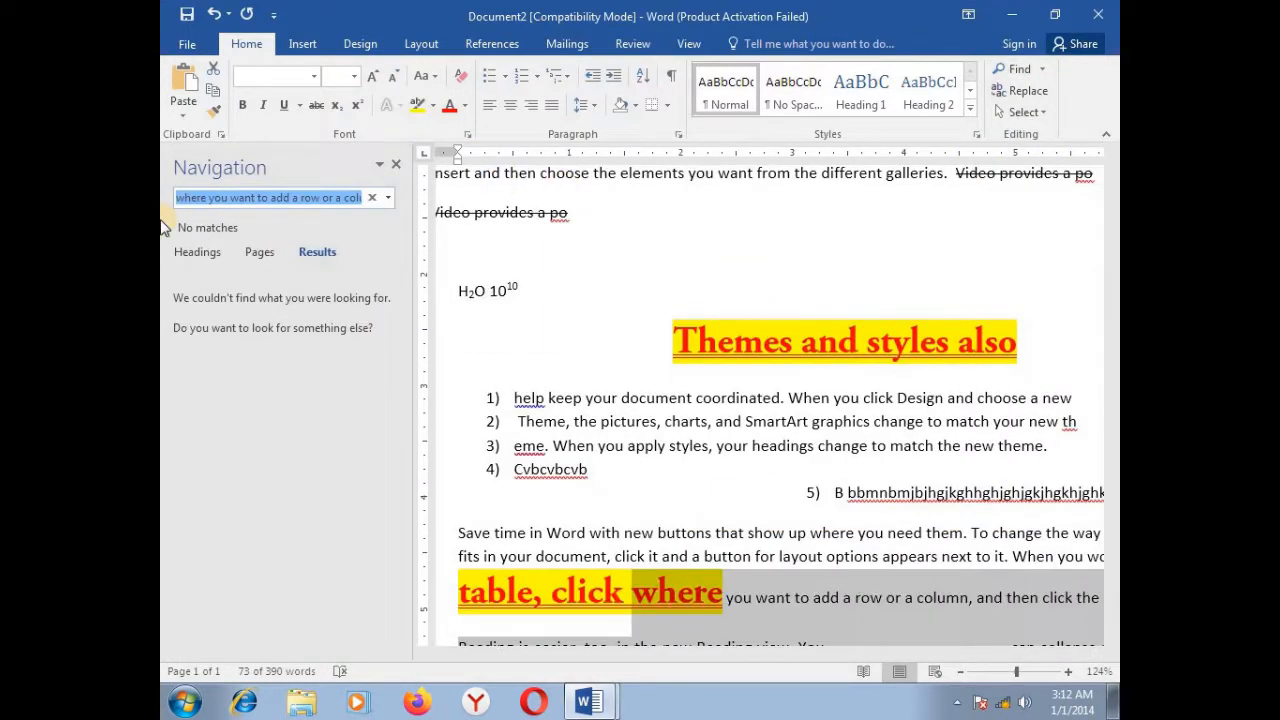
{"action": "type", "text": "and"}
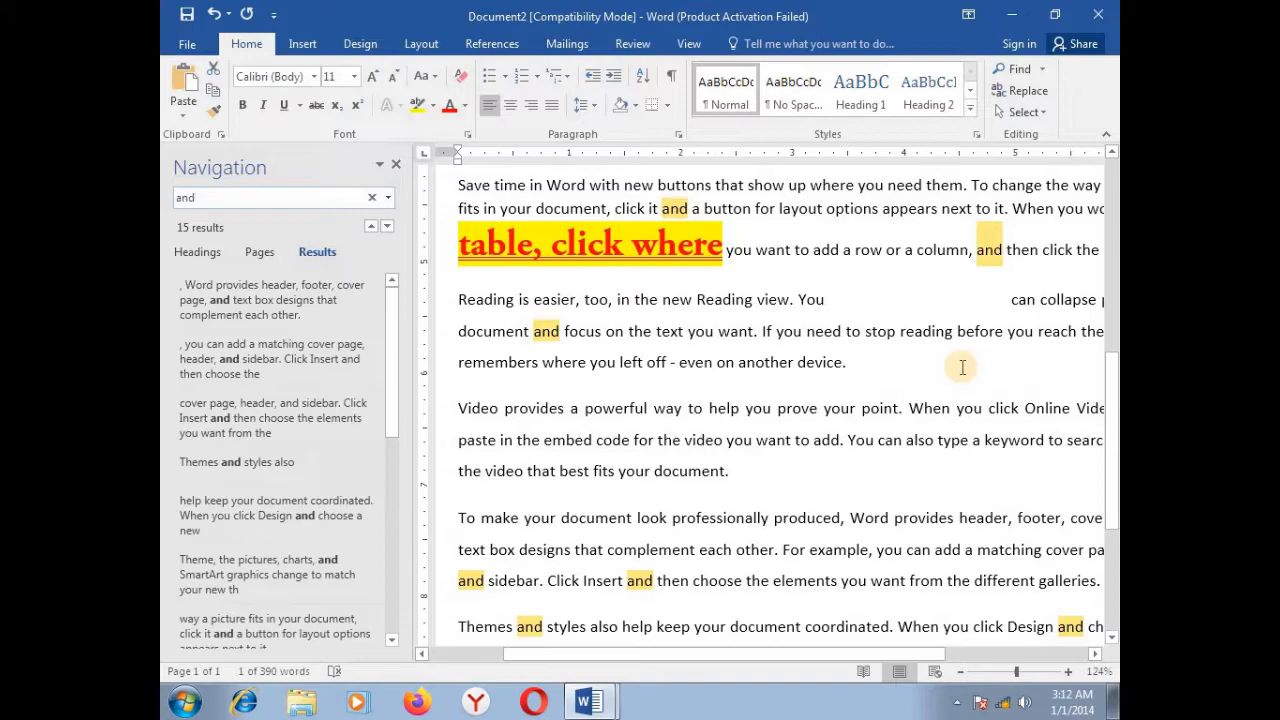
{"action": "left_click", "coordinate": [1042, 69]}
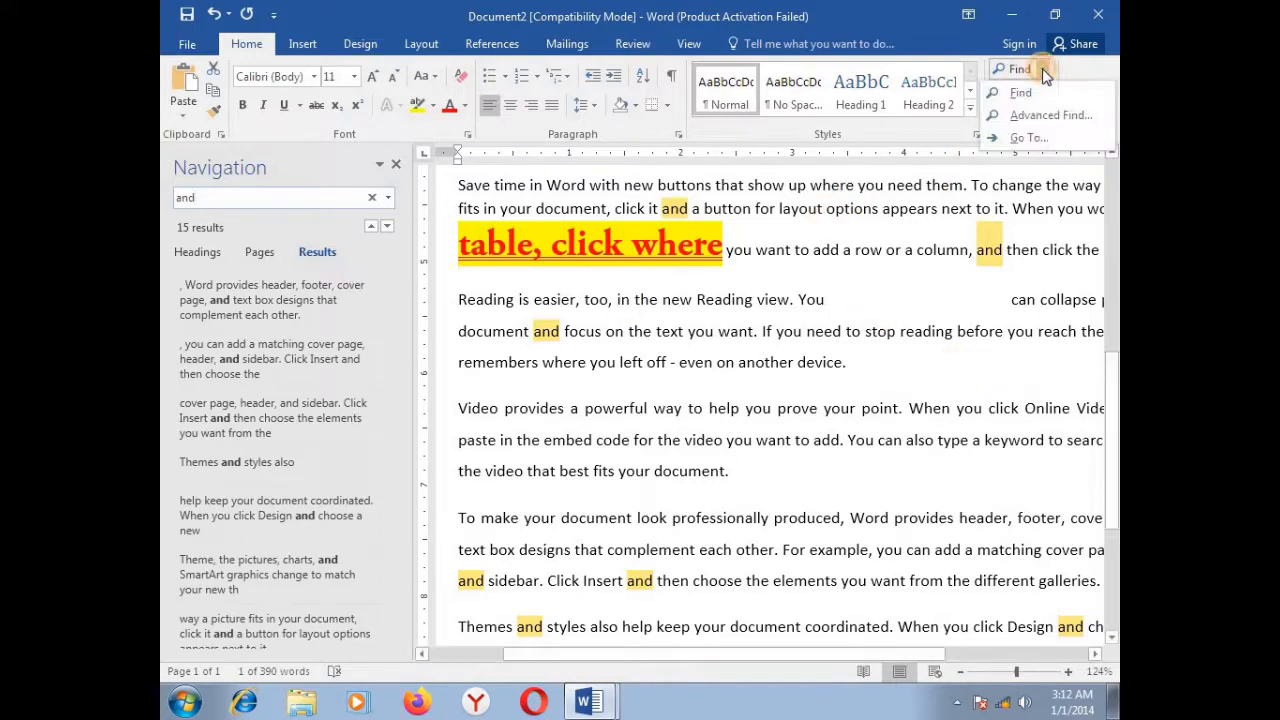
{"action": "left_click", "coordinate": [1043, 72]}
Step: Replace every "and" in the document with "or", starting with a single replacement
{"action": "left_click", "coordinate": [1028, 91]}
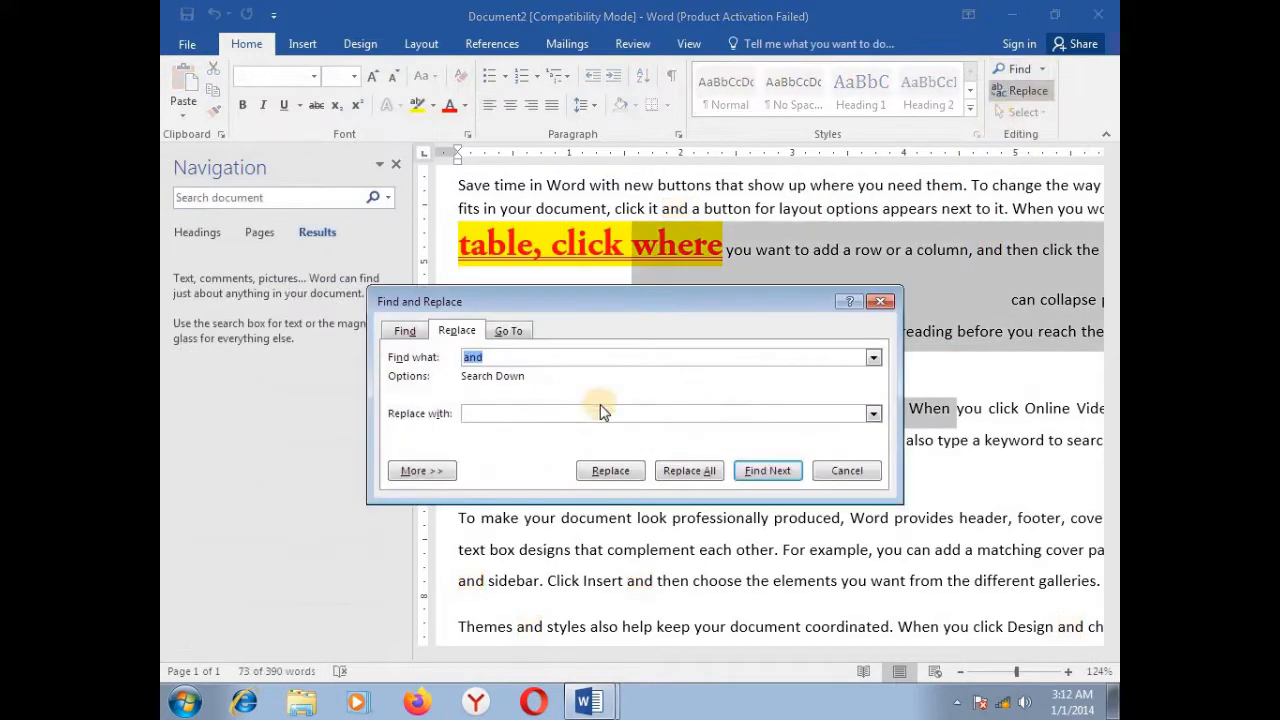
{"action": "left_click", "coordinate": [503, 412]}
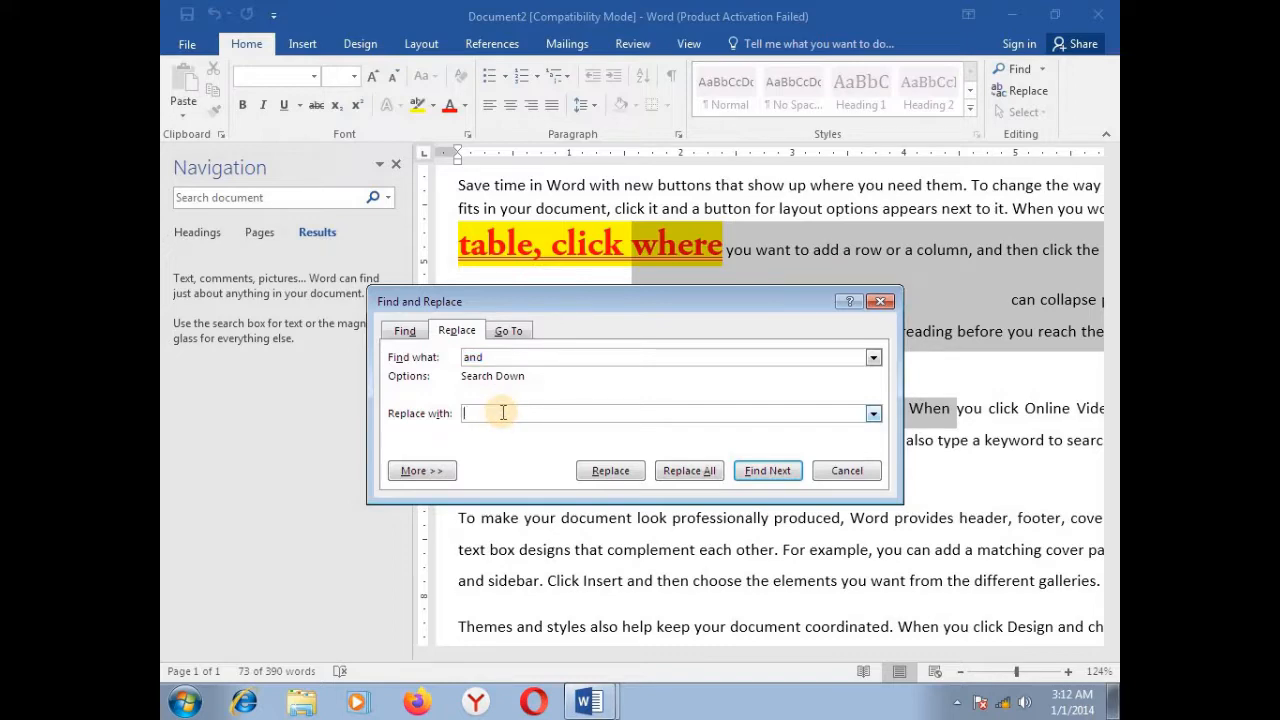
{"action": "type", "text": "or"}
{"action": "left_click", "coordinate": [612, 476]}
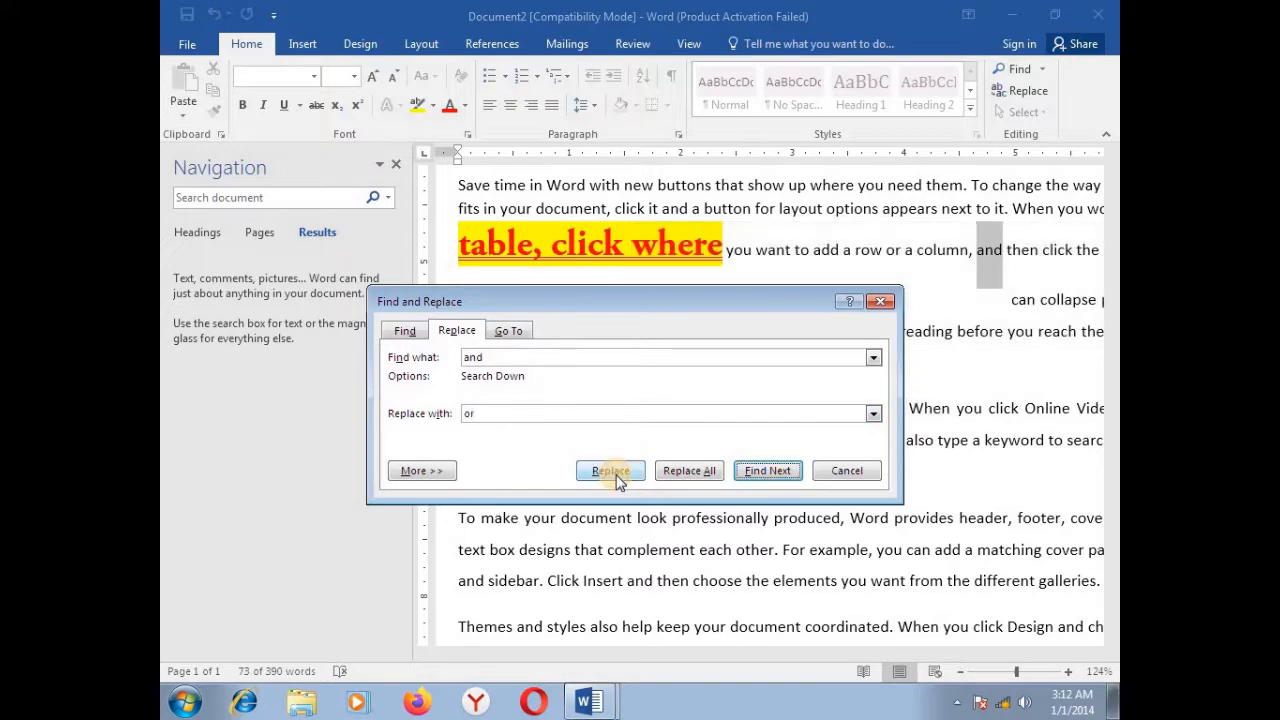
{"action": "left_click", "coordinate": [612, 472]}
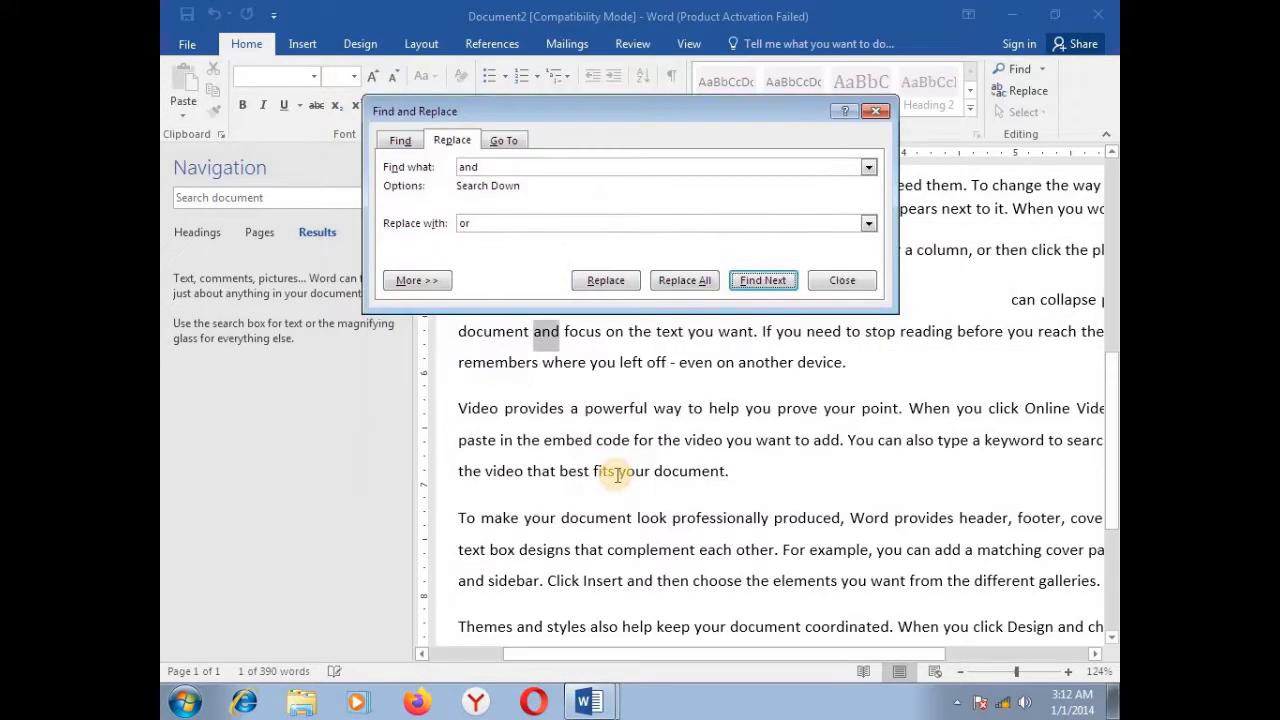
{"action": "left_click", "coordinate": [702, 284]}
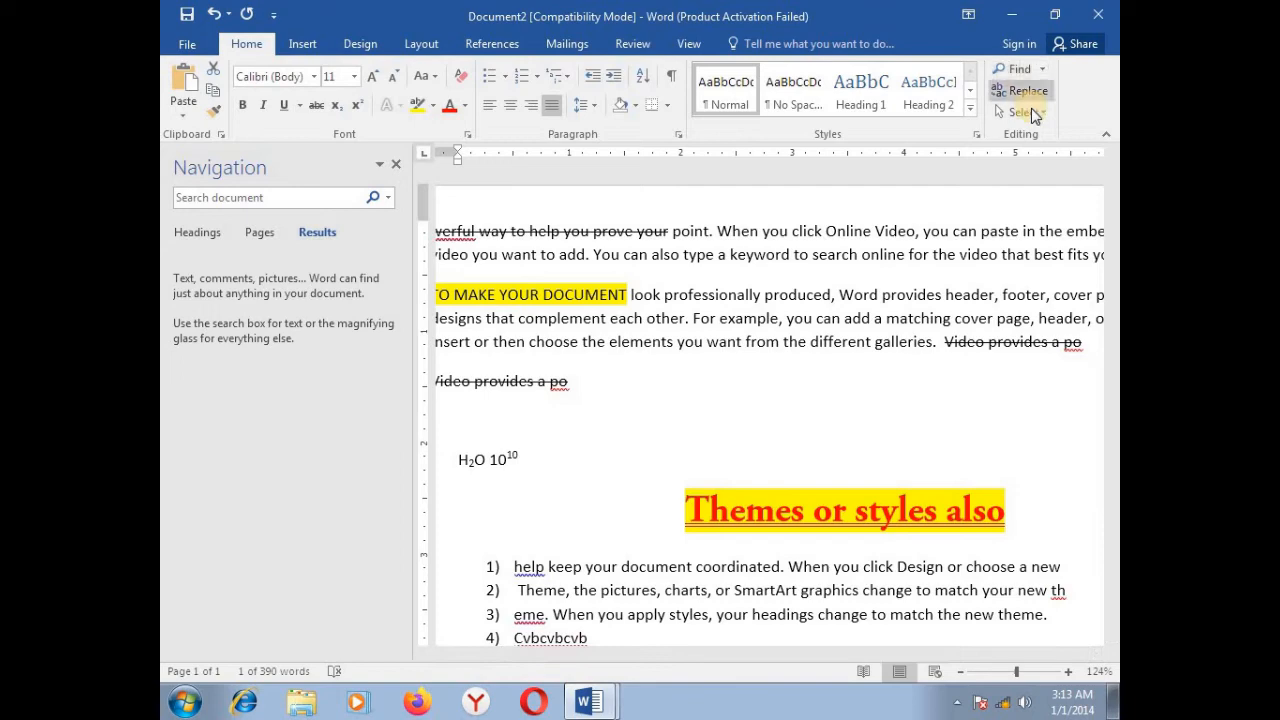
Step: Select the entire document, and turn on object selection with the Navigation pane closed
{"action": "left_click", "coordinate": [1031, 108]}
{"action": "left_click", "coordinate": [971, 131]}
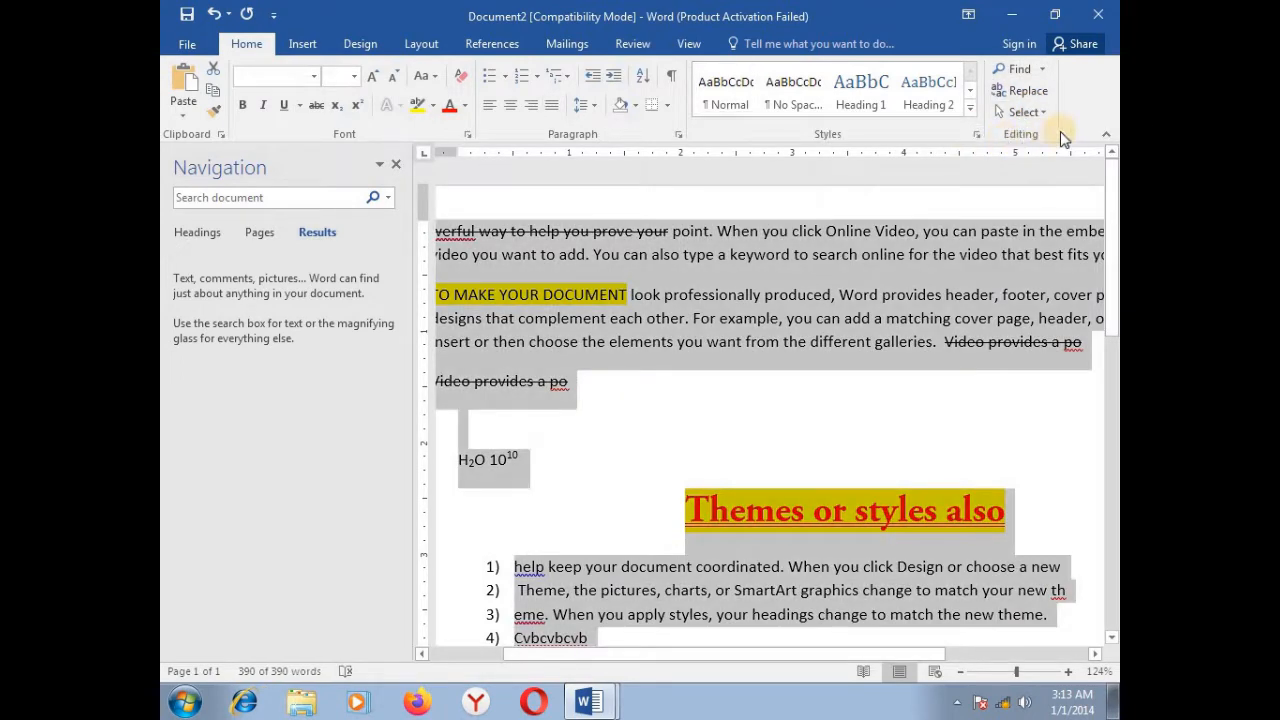
{"action": "left_click", "coordinate": [1030, 112]}
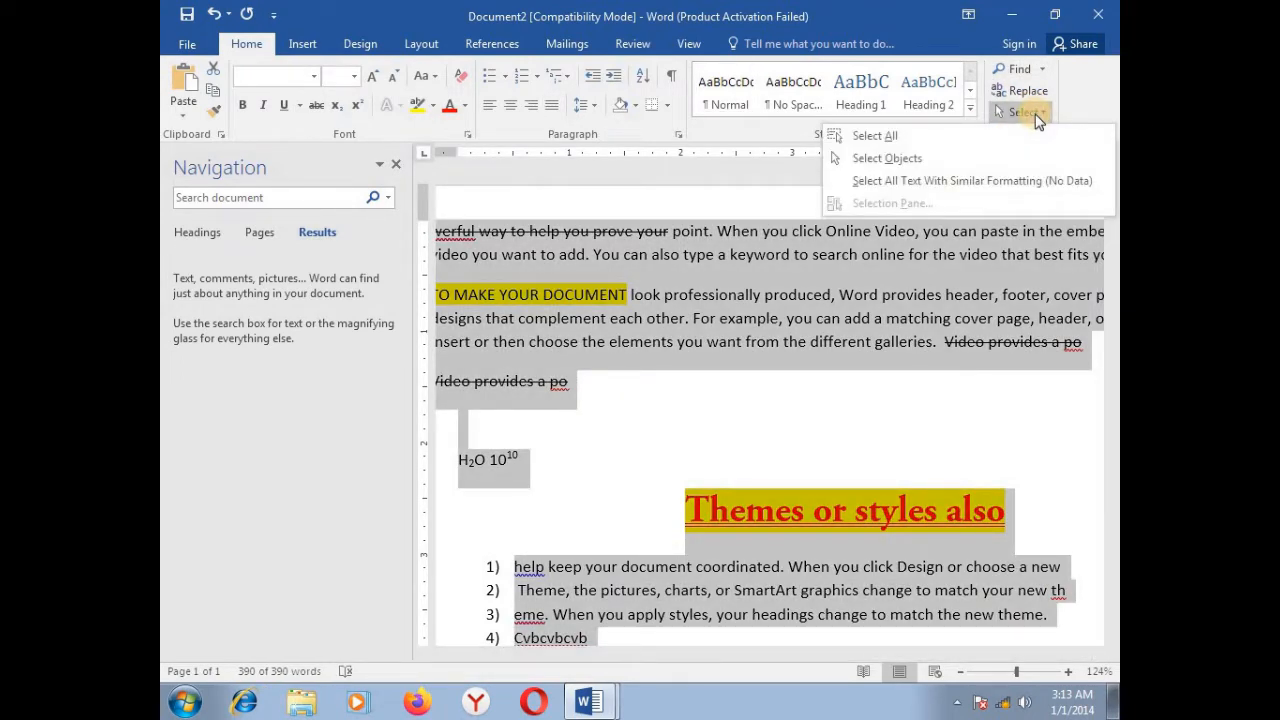
{"action": "left_click", "coordinate": [890, 158]}
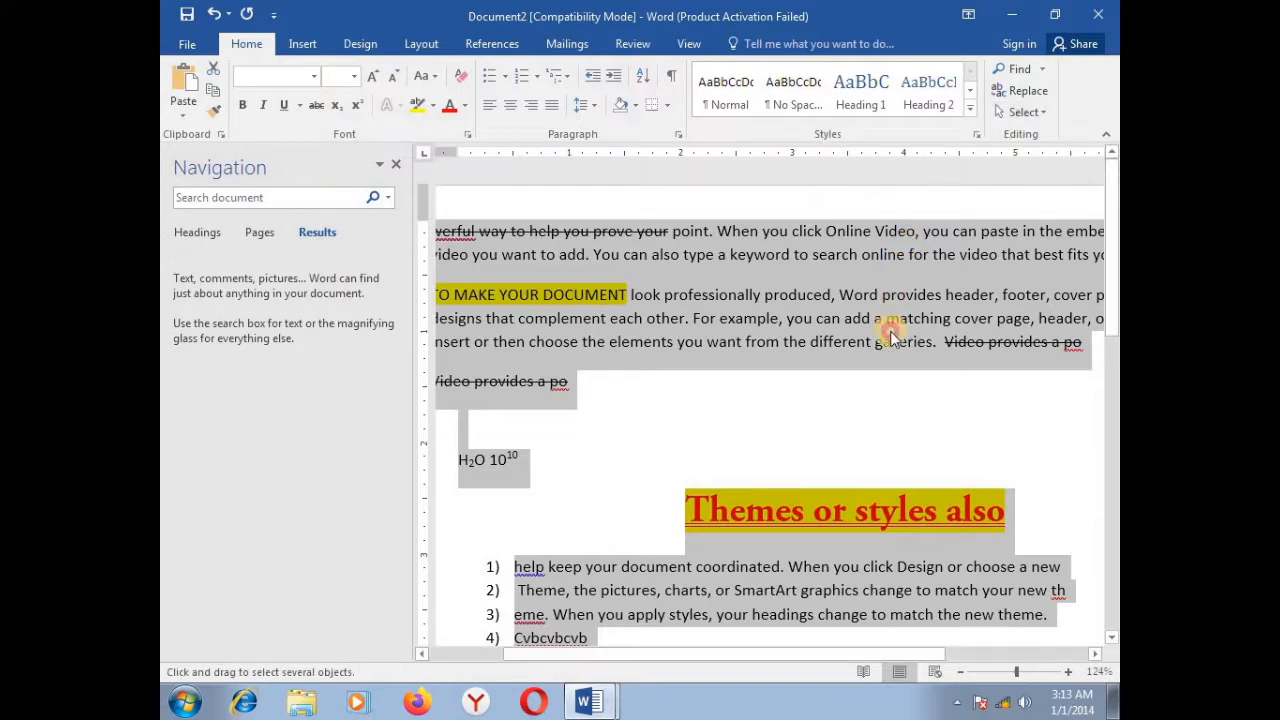
{"action": "left_click", "coordinate": [395, 164]}
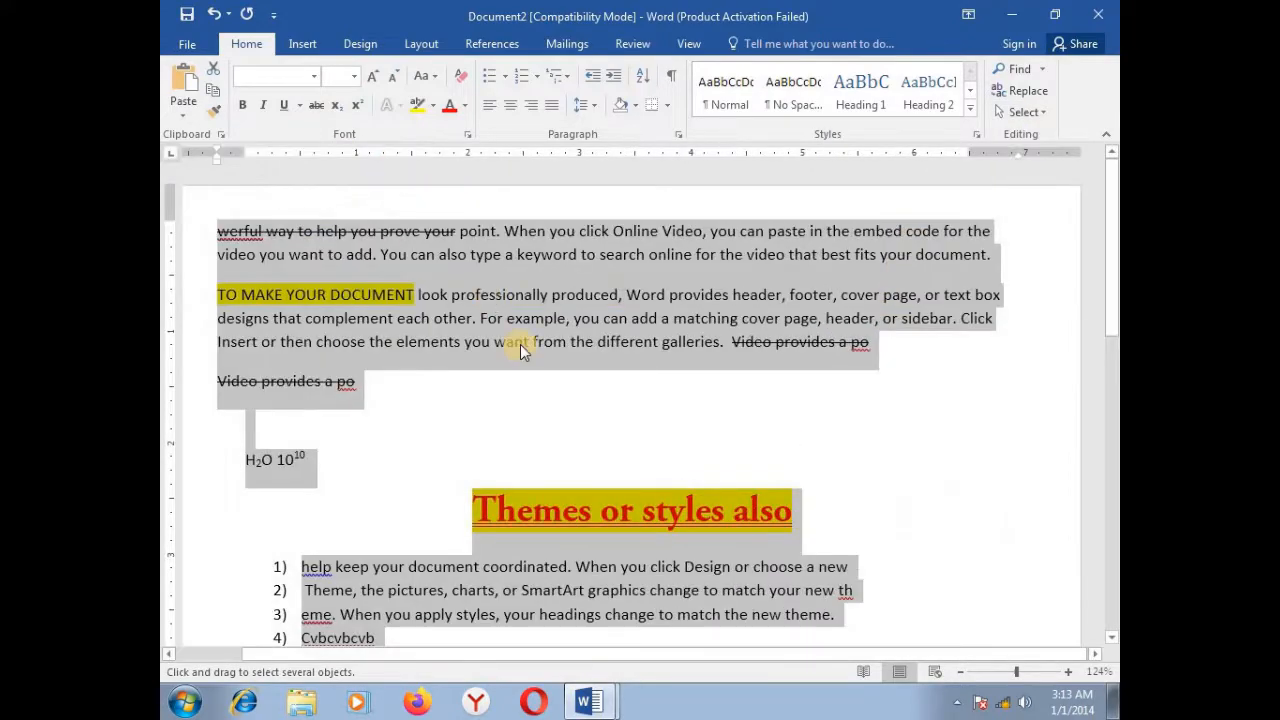